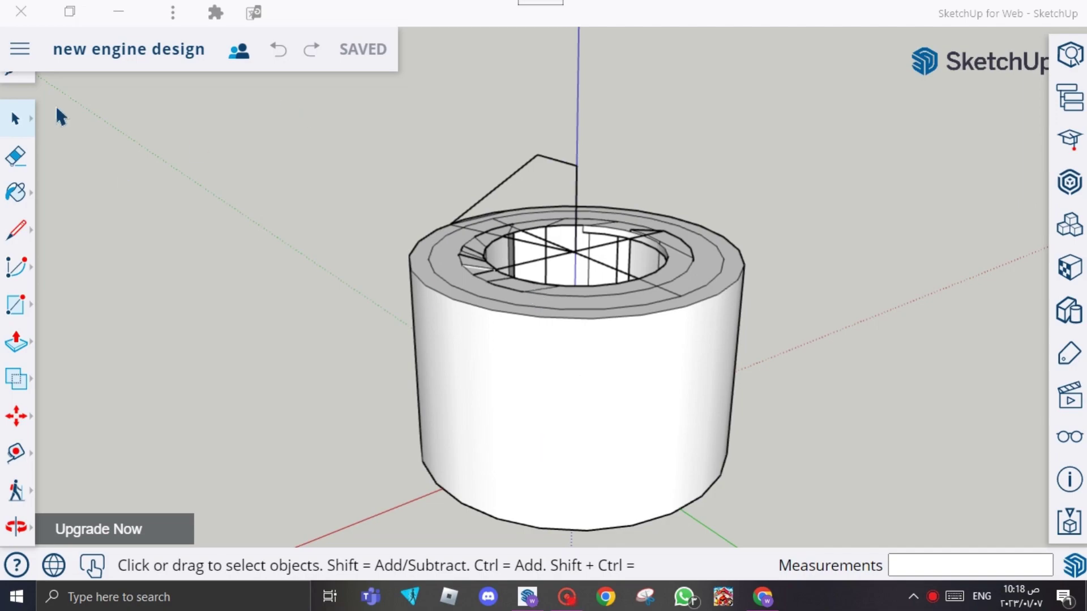
Step: Select the entire old hollow-cylinder model and delete it, leaving only the axes
mouse_move(341, 147)
left_mouse_down()
mouse_move(824, 473)
mouse_move(828, 552)
left_mouse_up()
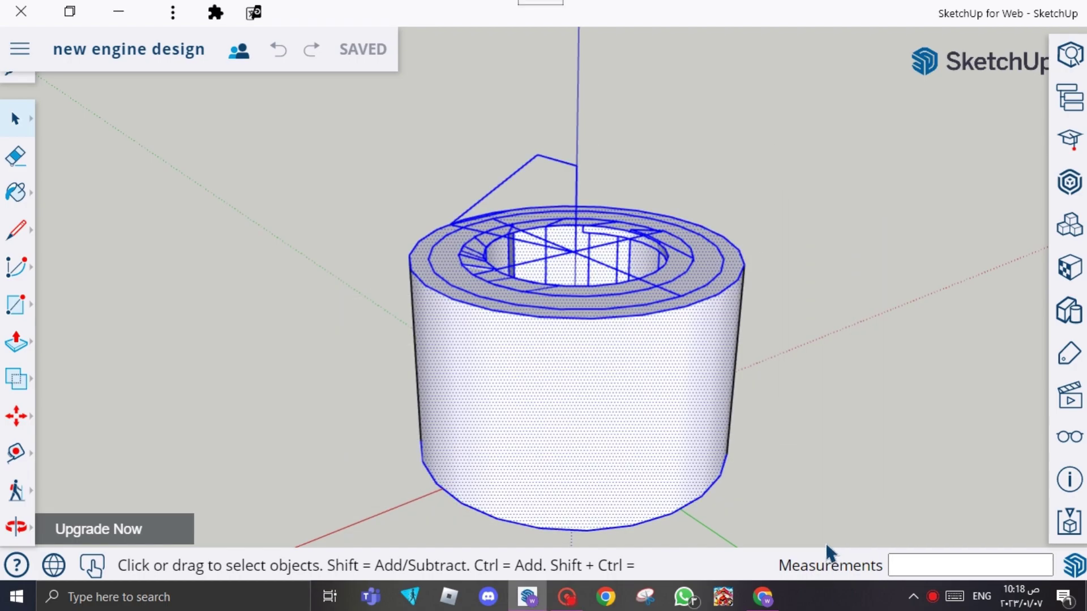
key("Delete")
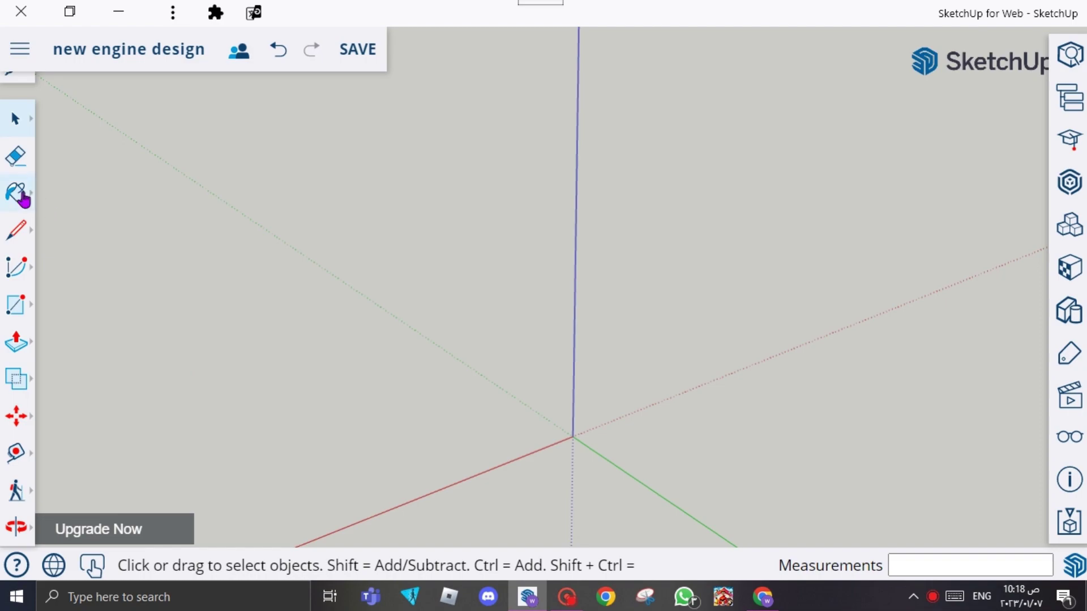
Step: Draw a circle at the origin, then a larger concentric circle around it
left_click(18, 305)
left_click(103, 314)
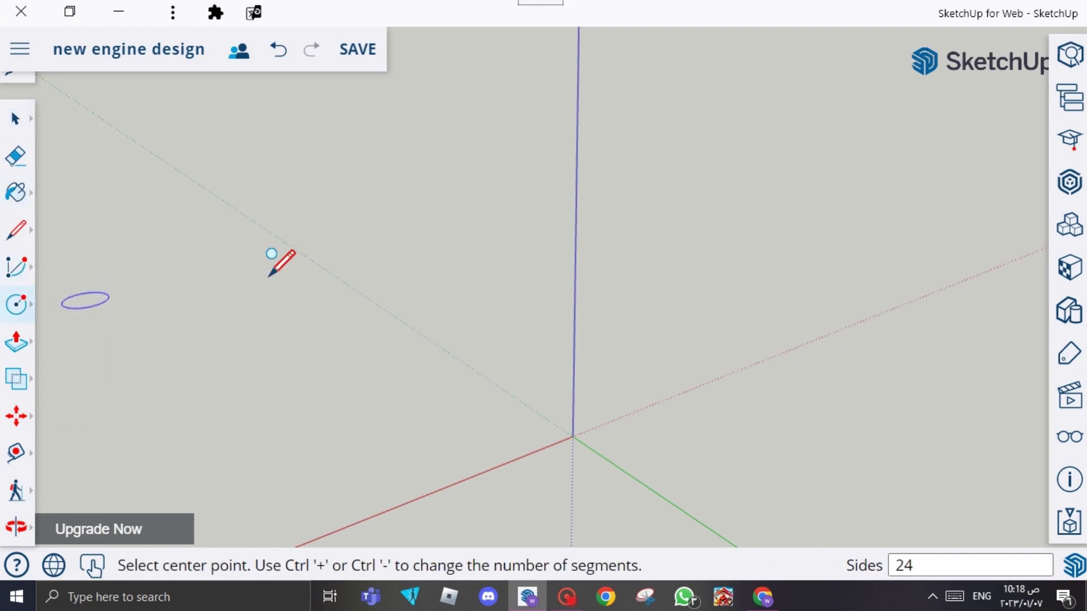
left_click(572, 437)
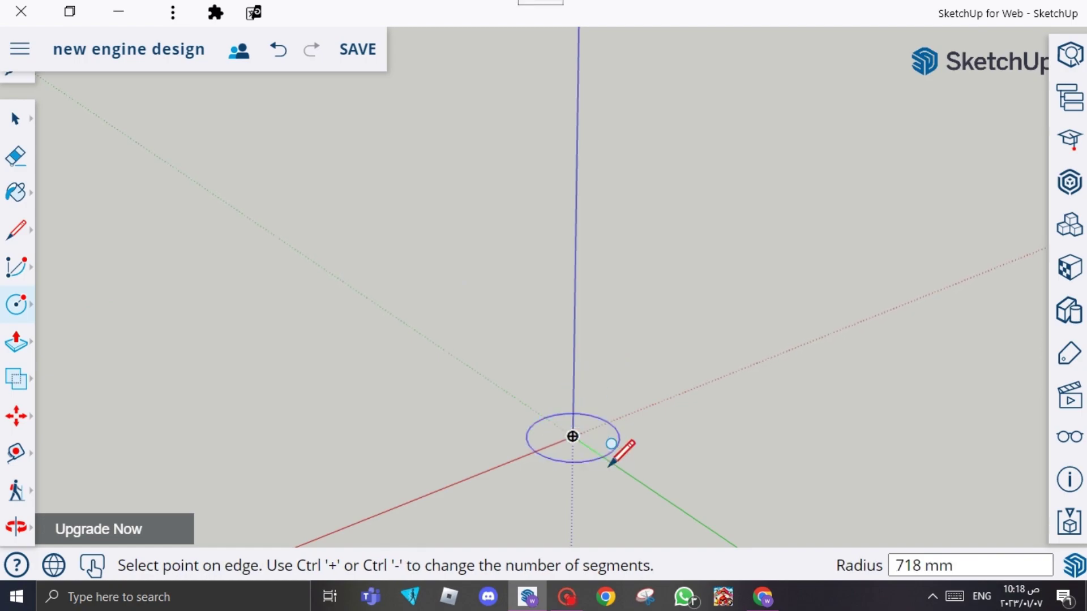
left_click(642, 479)
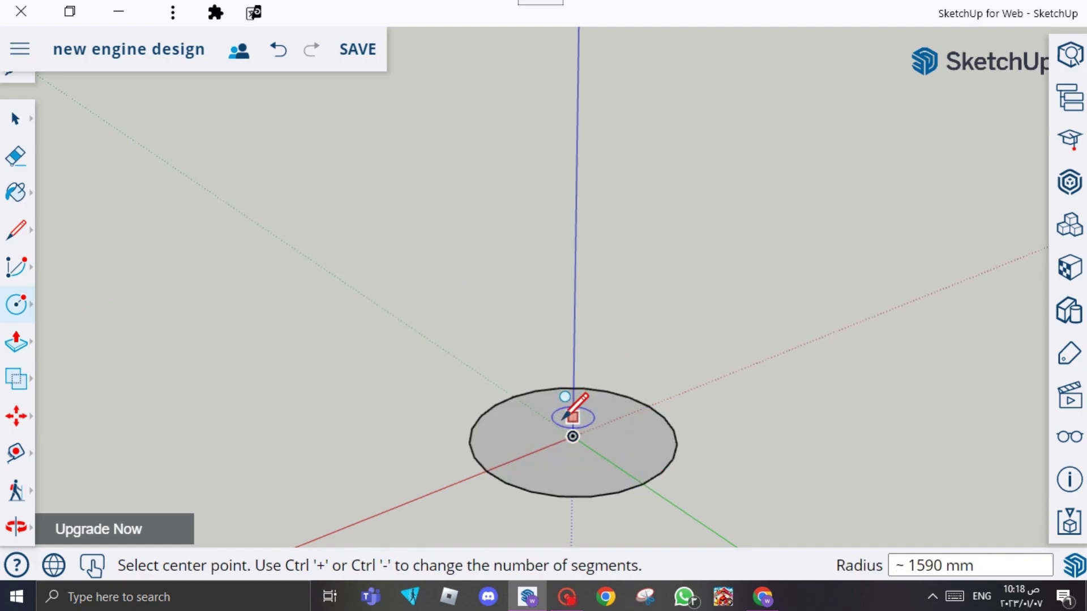
left_click(573, 437)
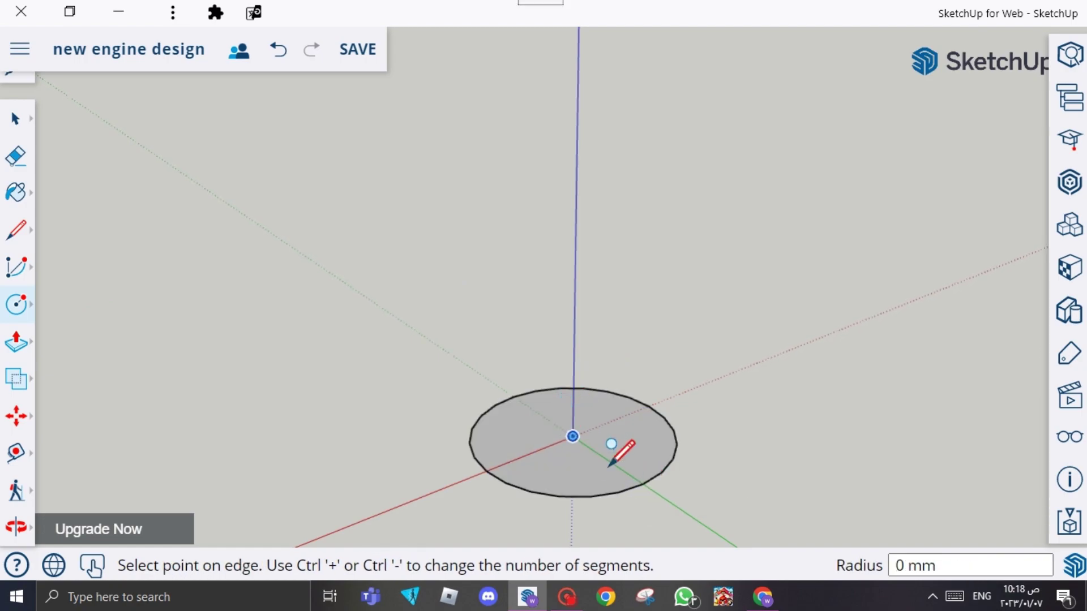
left_click(649, 513)
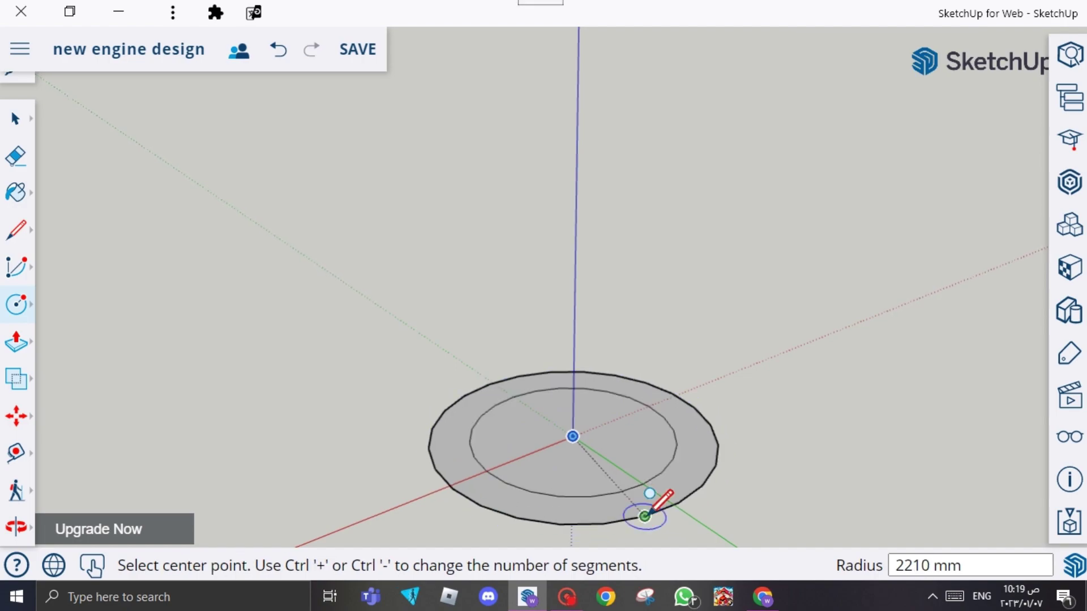
Step: Draw one short line bridging the ring from the inner circle to the outer circle
left_click(25, 230)
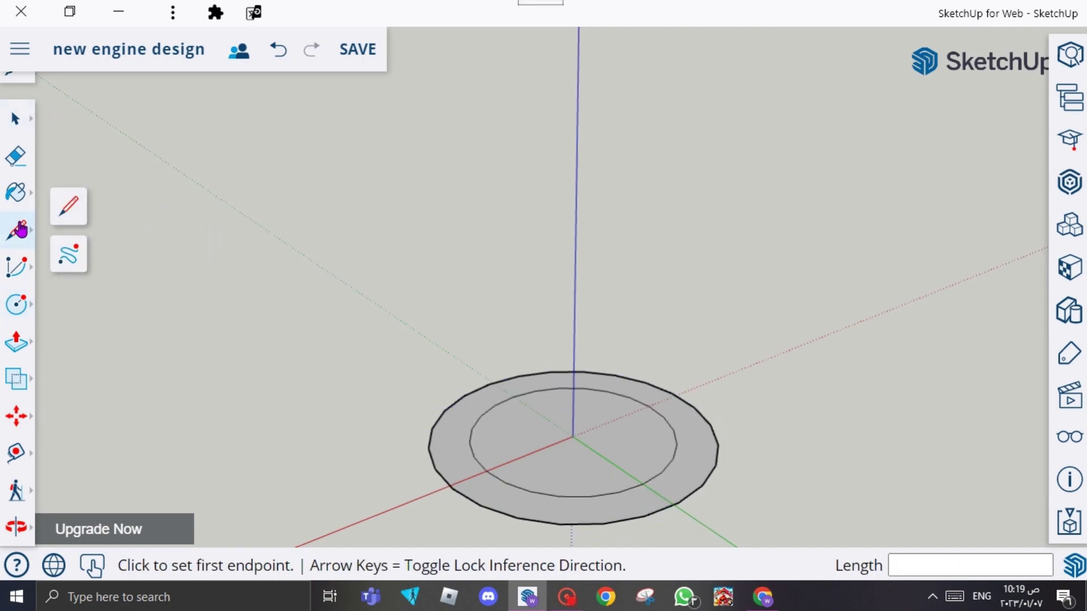
left_click(482, 415)
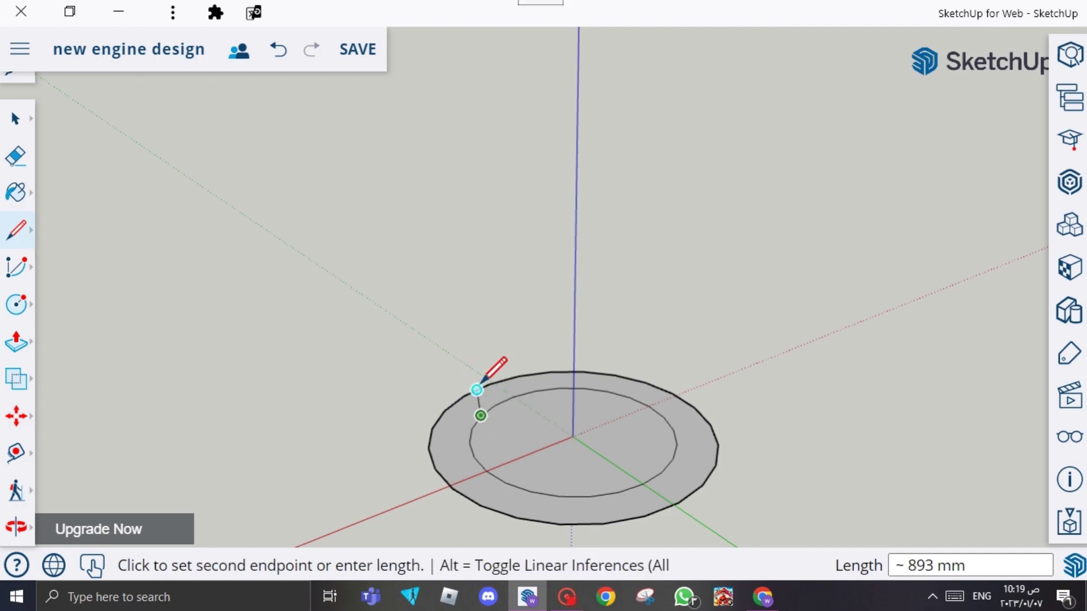
left_click(477, 392)
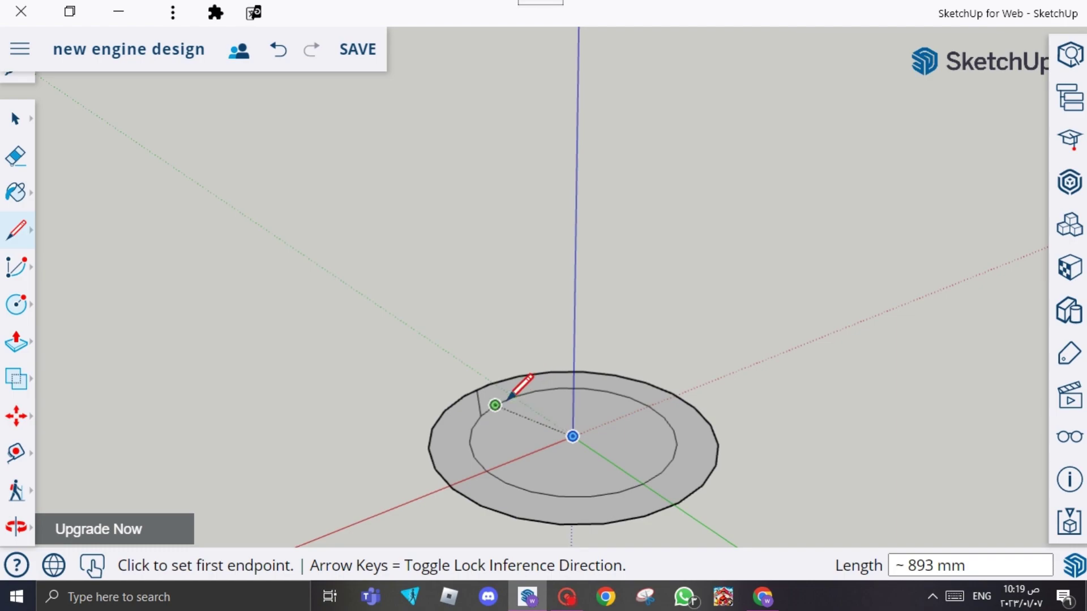
left_click(495, 405)
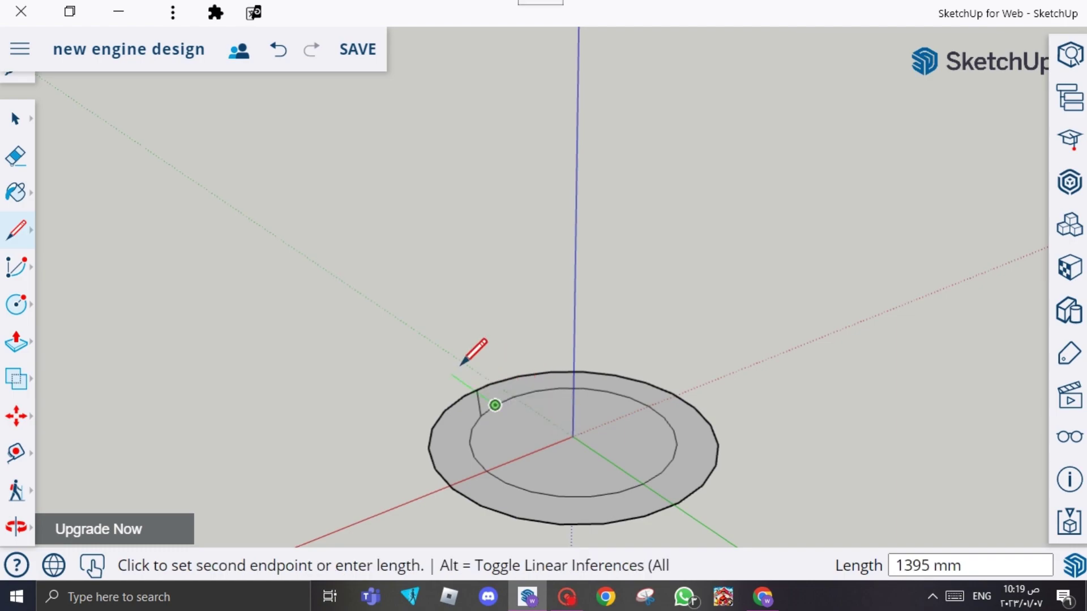
left_click(17, 235)
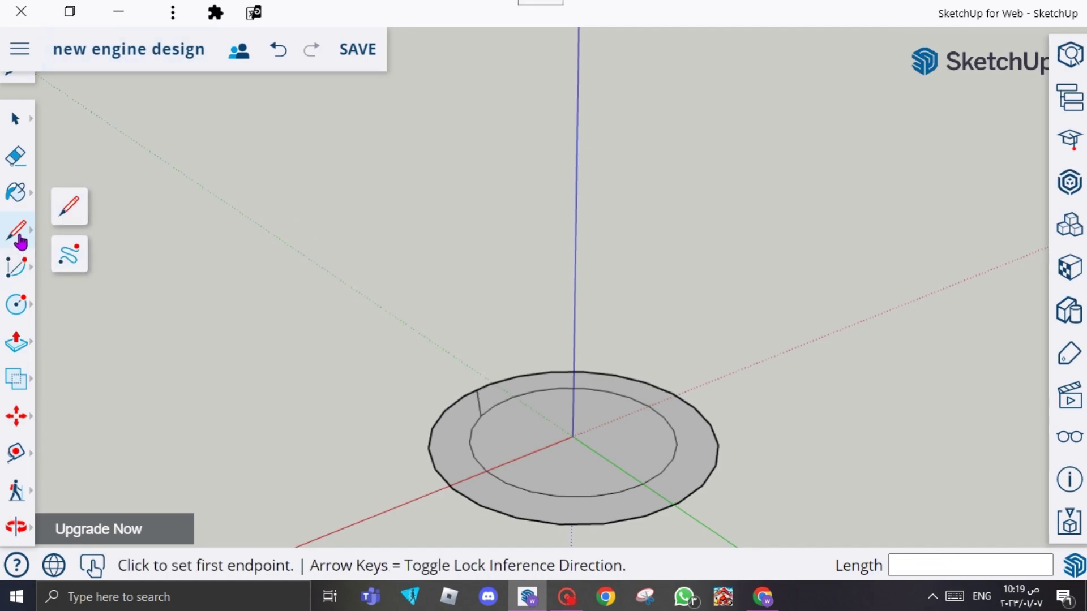
Step: Orbit to face the disc and draw four blade edges across the ring's left side
left_click(16, 526)
mouse_move(411, 350)
left_mouse_down()
mouse_move(714, 500)
mouse_move(875, 457)
left_mouse_up()
left_click_drag(733, 371, 800, 544)
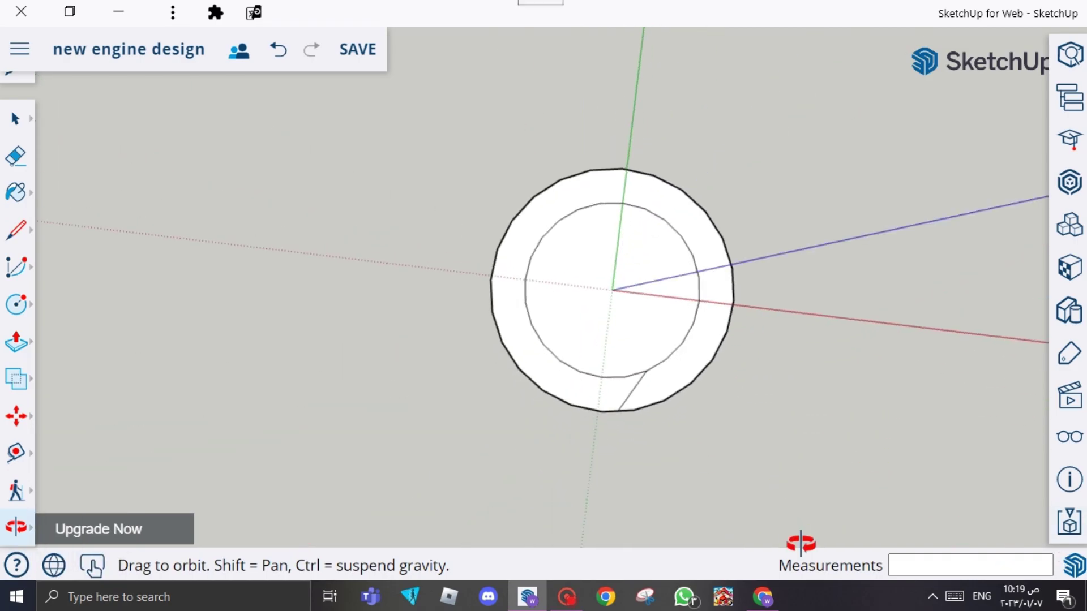
left_click_drag(724, 404, 637, 381)
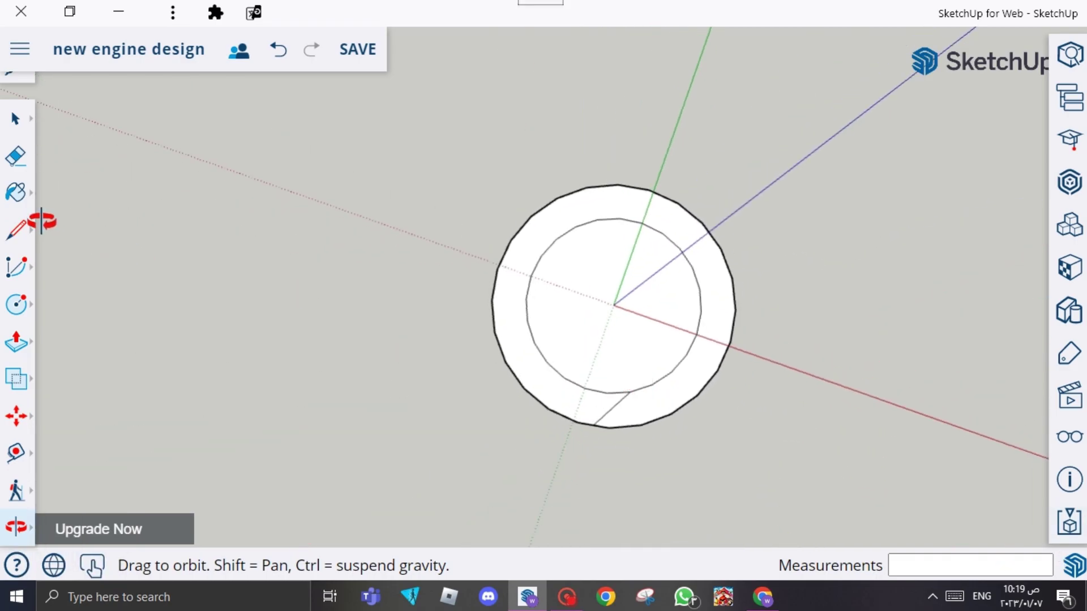
left_click(16, 230)
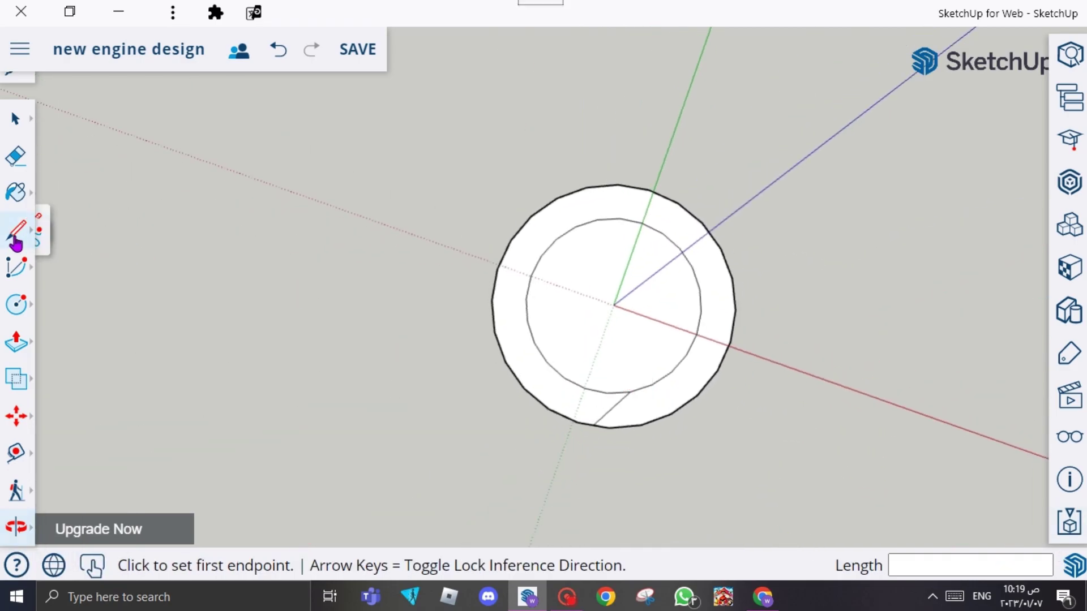
left_click(584, 388)
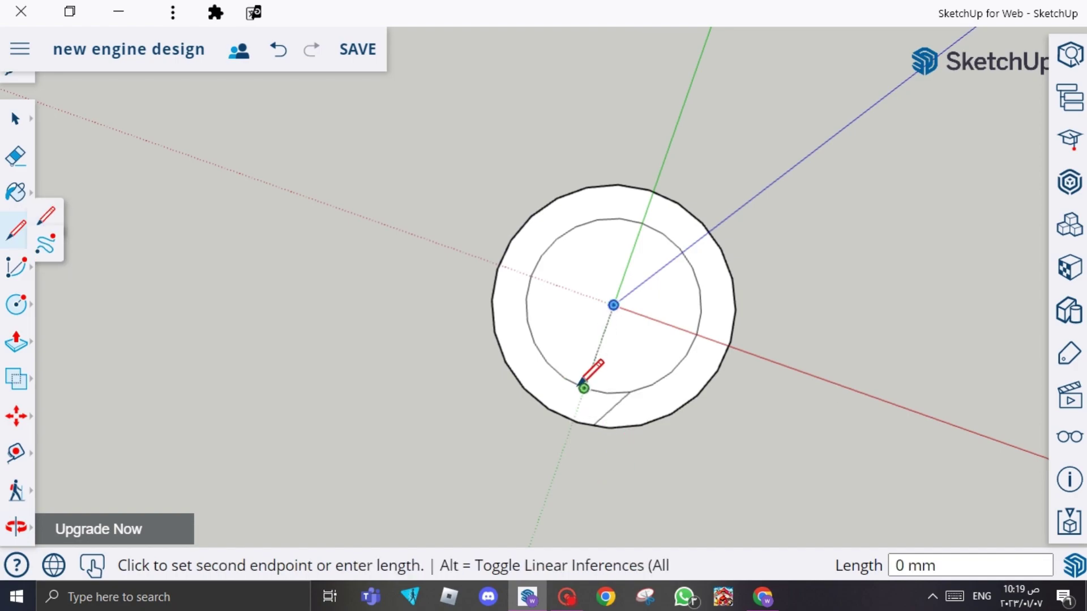
left_click(549, 408)
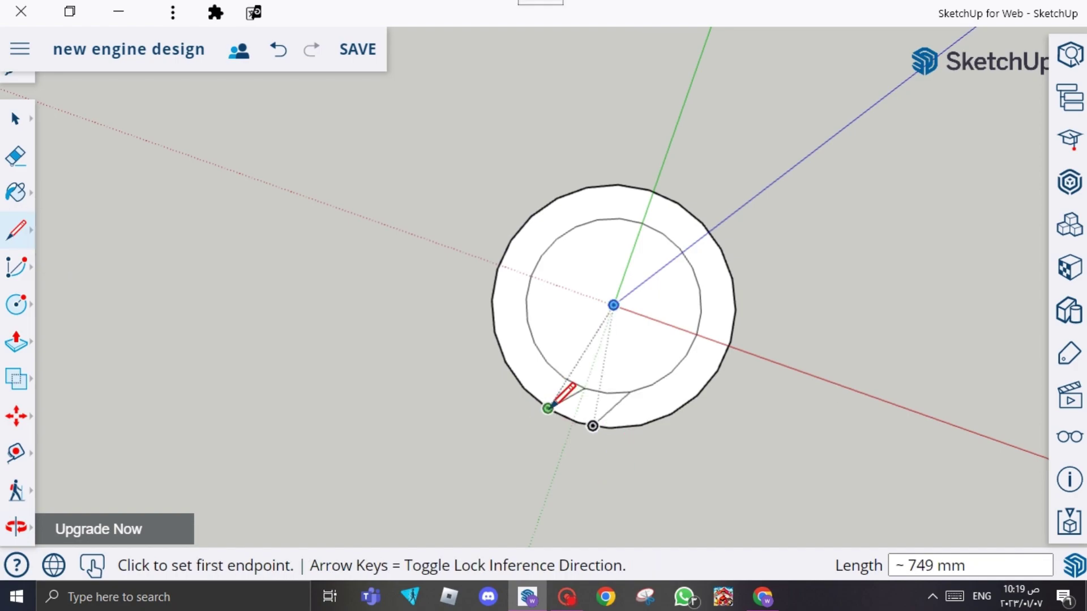
left_click(547, 362)
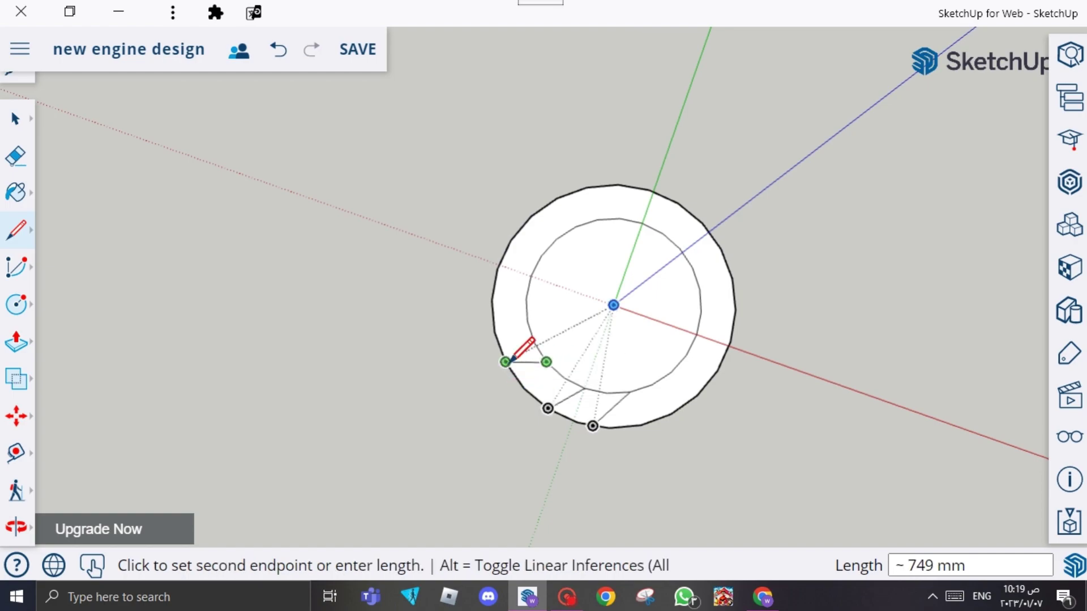
left_click(506, 362)
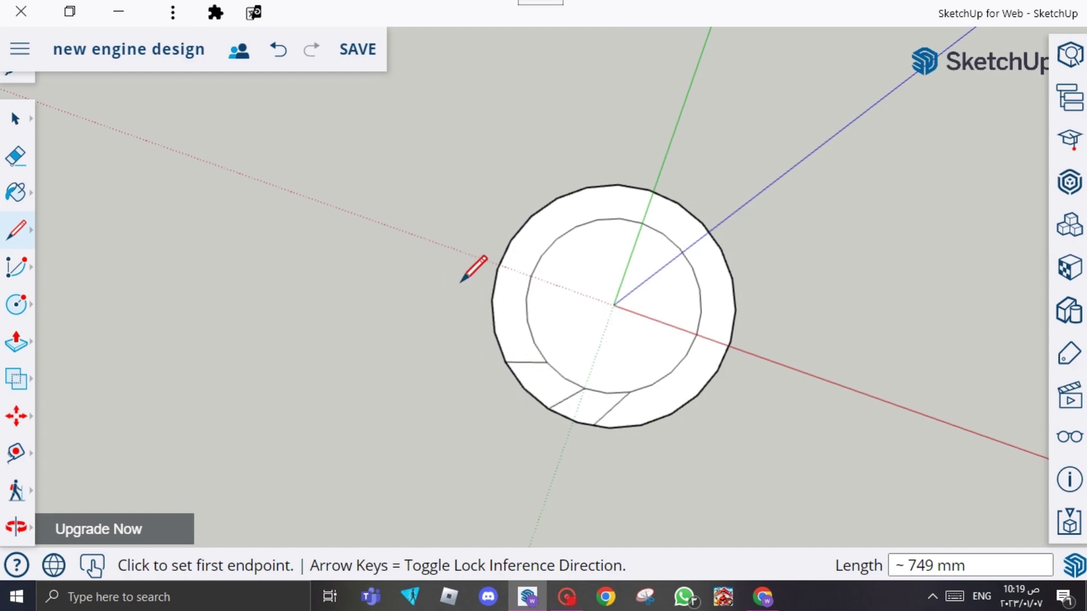
left_click(533, 341)
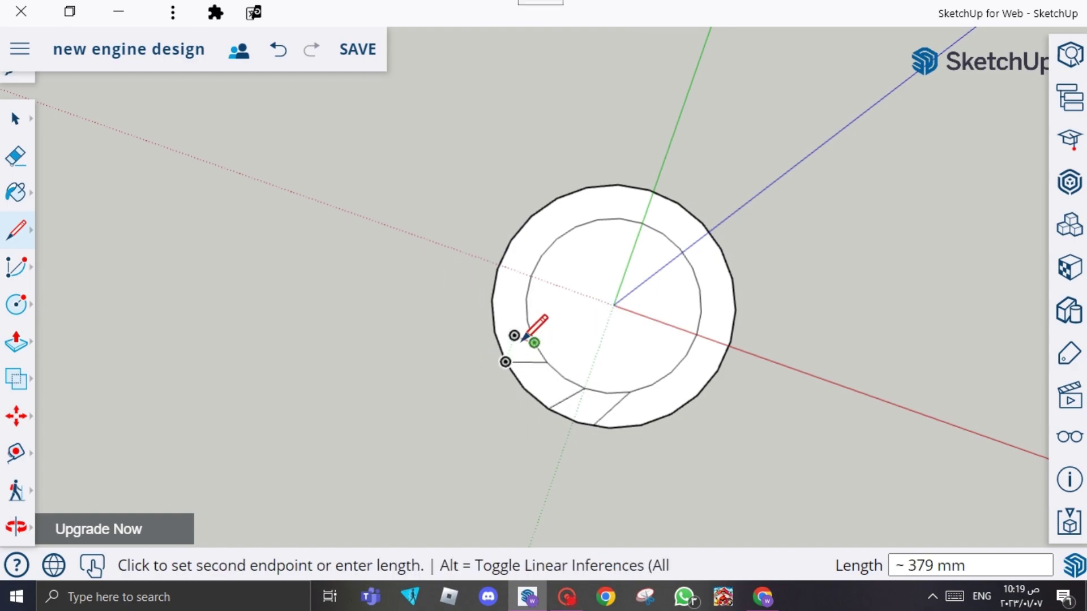
left_click(495, 333)
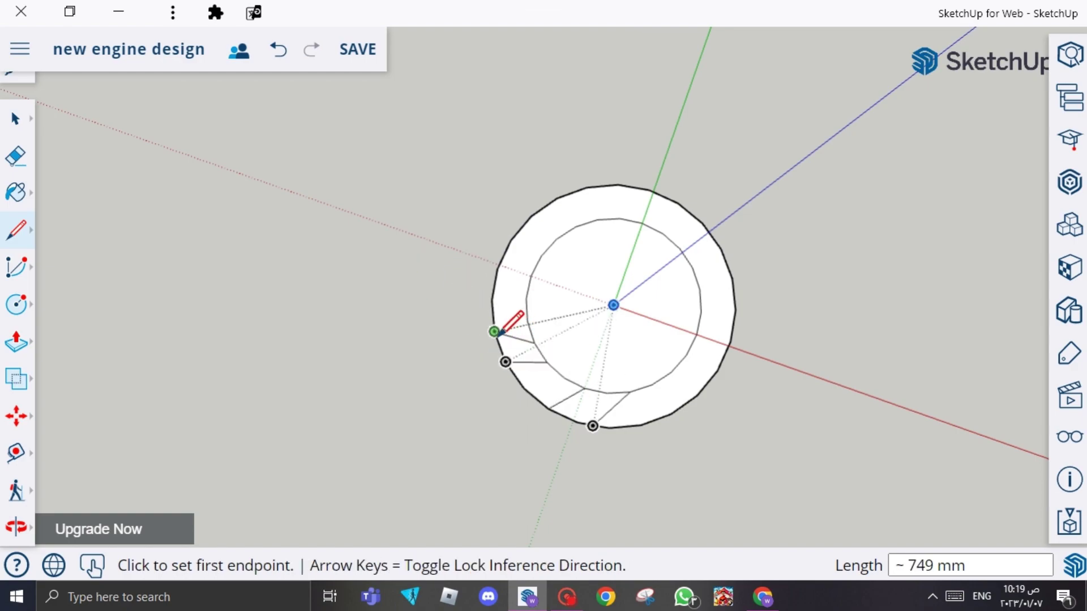
left_click(528, 309)
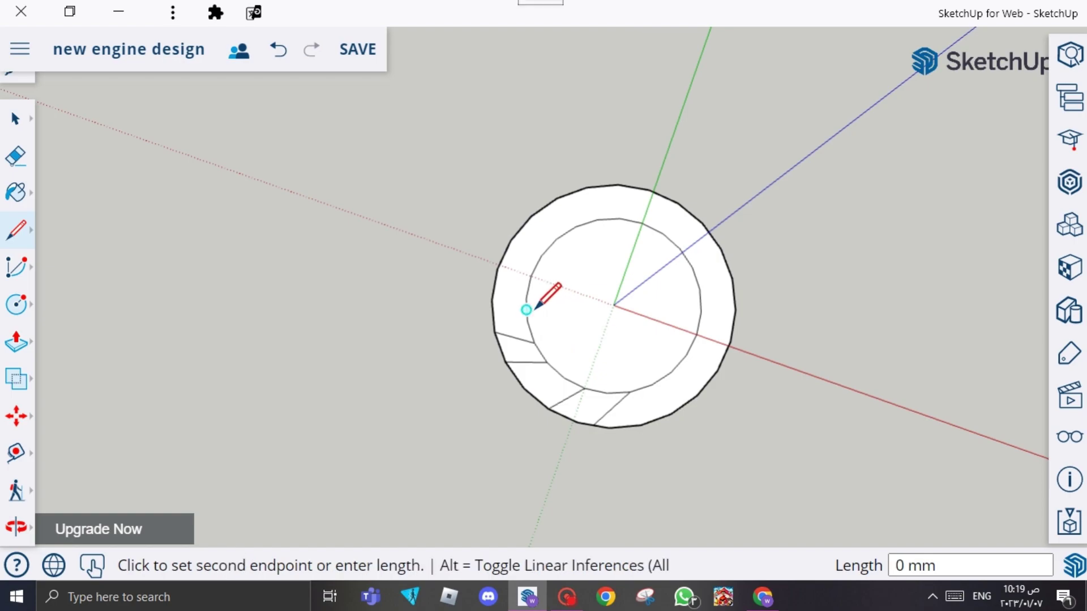
left_click(494, 283)
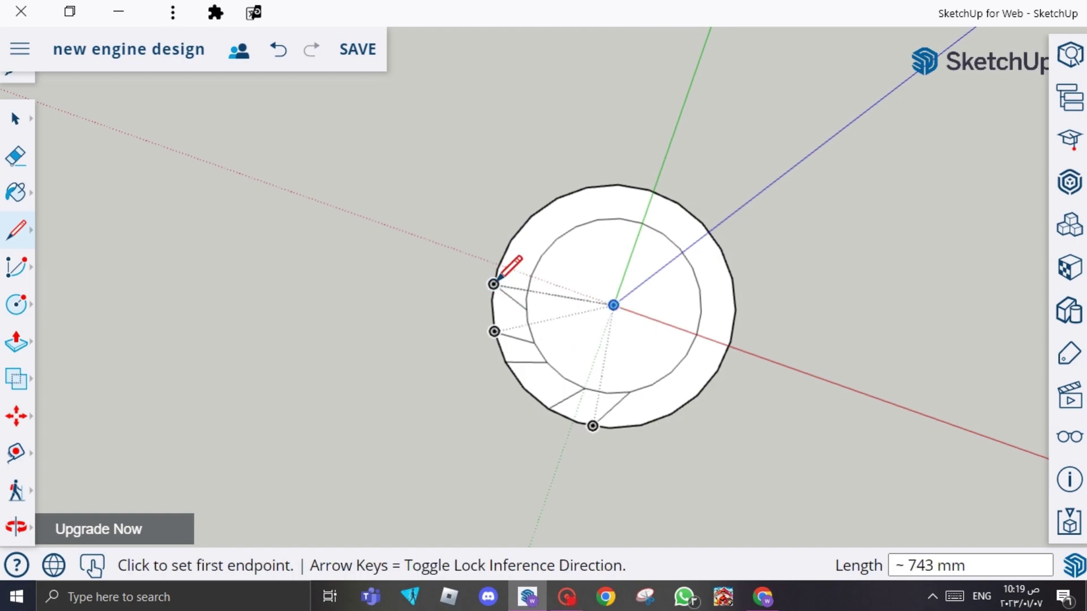
Step: Continue drawing blade edges from the inner to outer circle across the ring's top
left_click(530, 276)
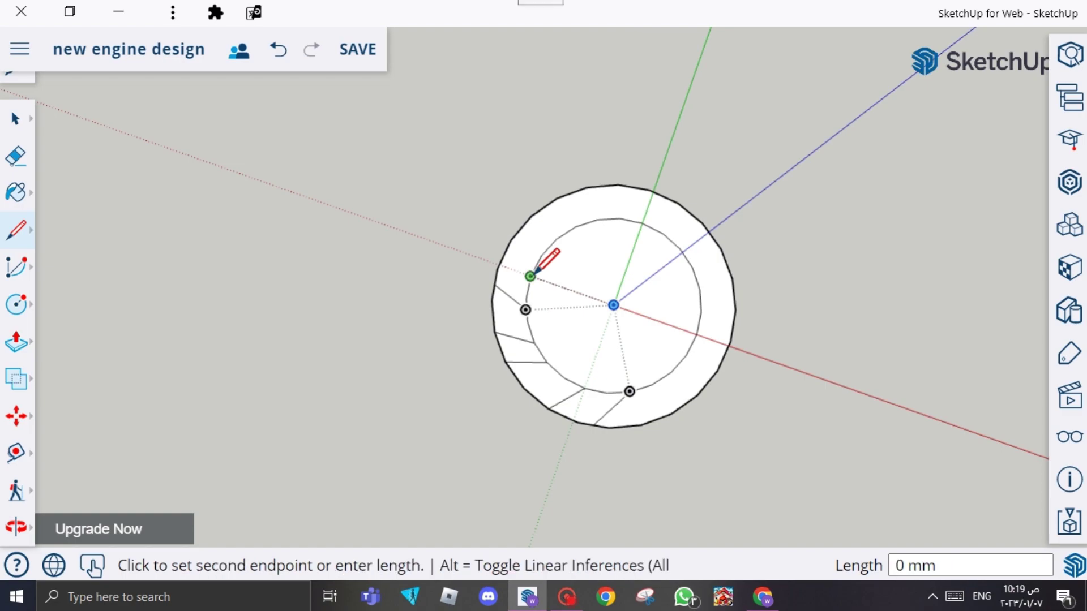
left_click(510, 241)
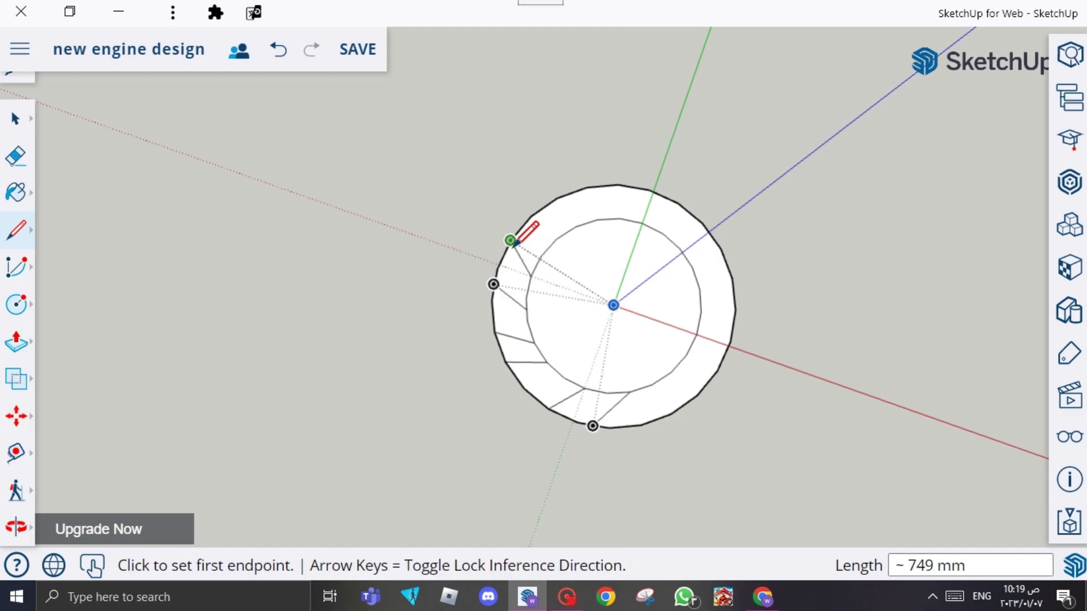
left_click(555, 239)
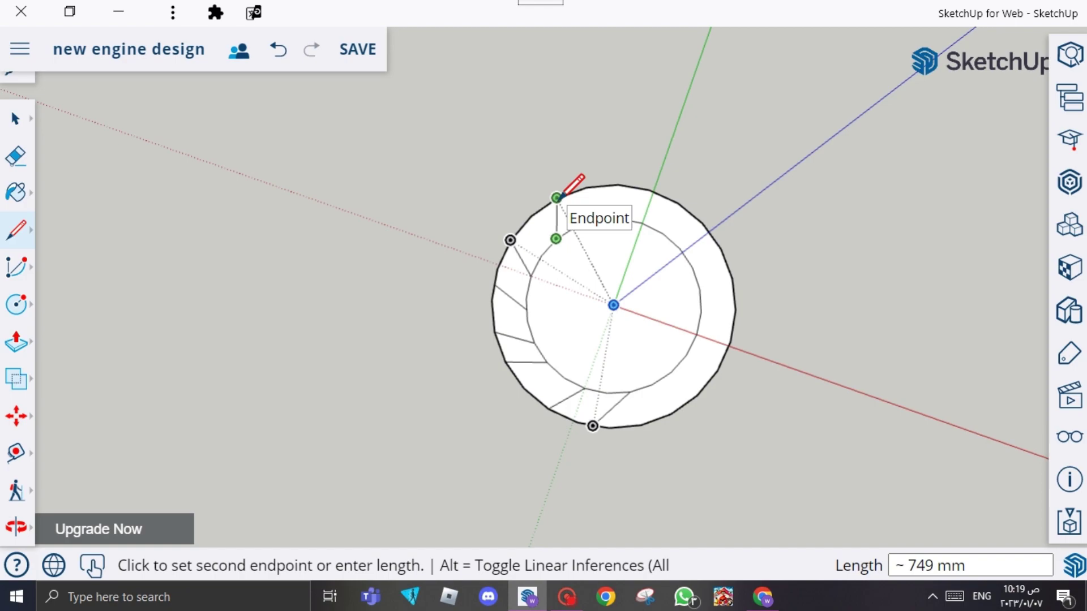
left_click(557, 198)
left_click(596, 219)
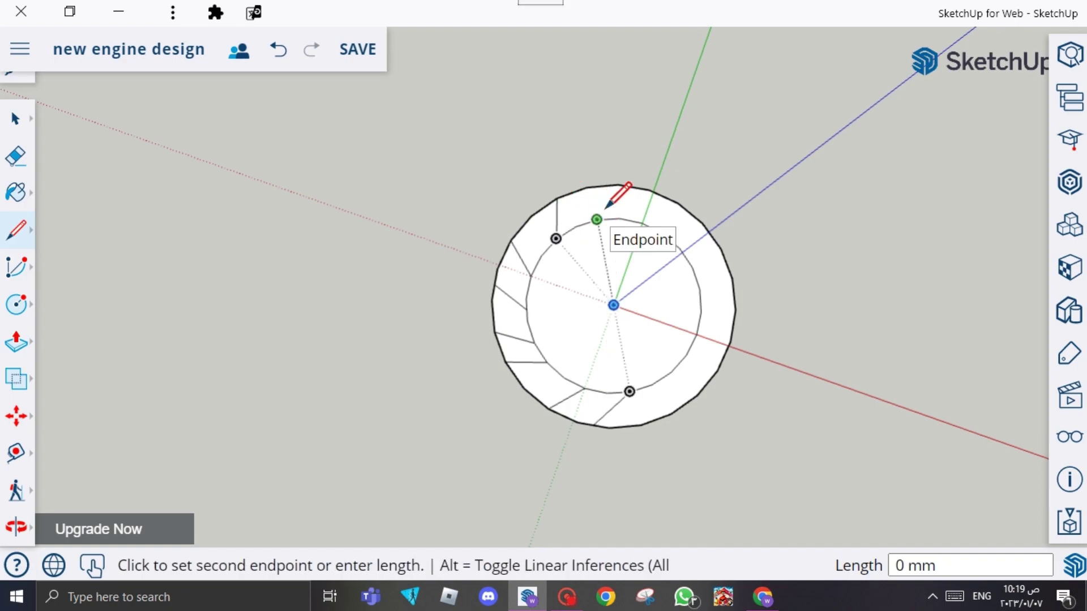
left_click(617, 183)
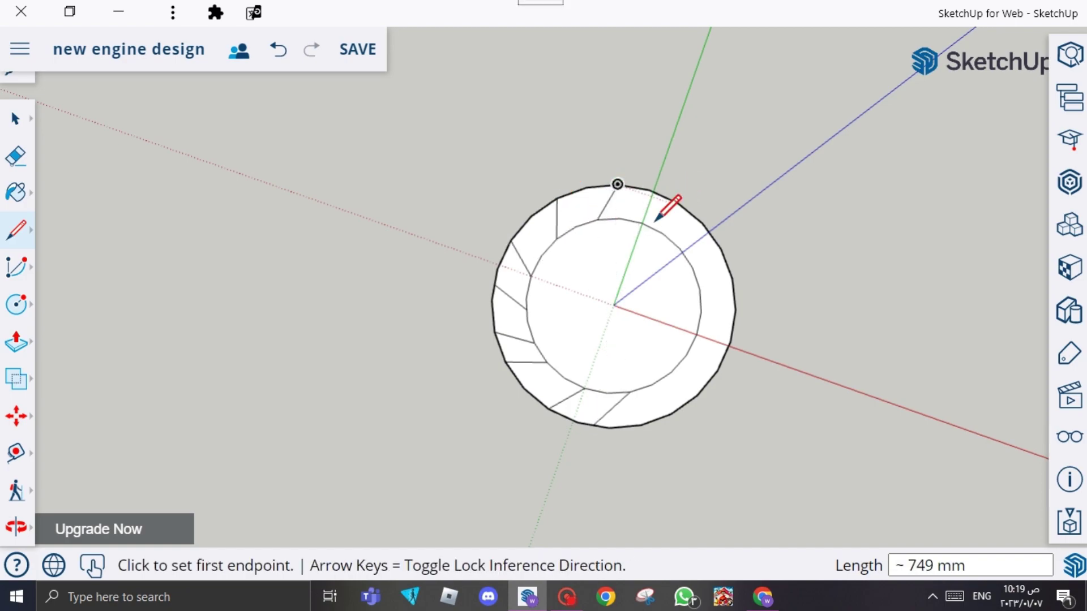
left_click(619, 219)
left_click(651, 190)
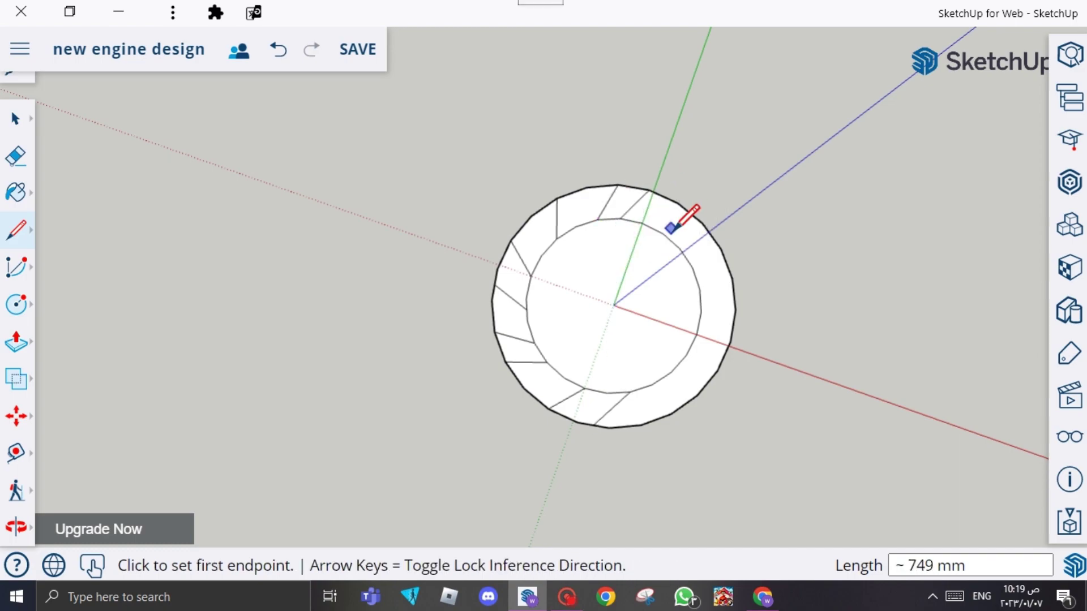
left_click(642, 223)
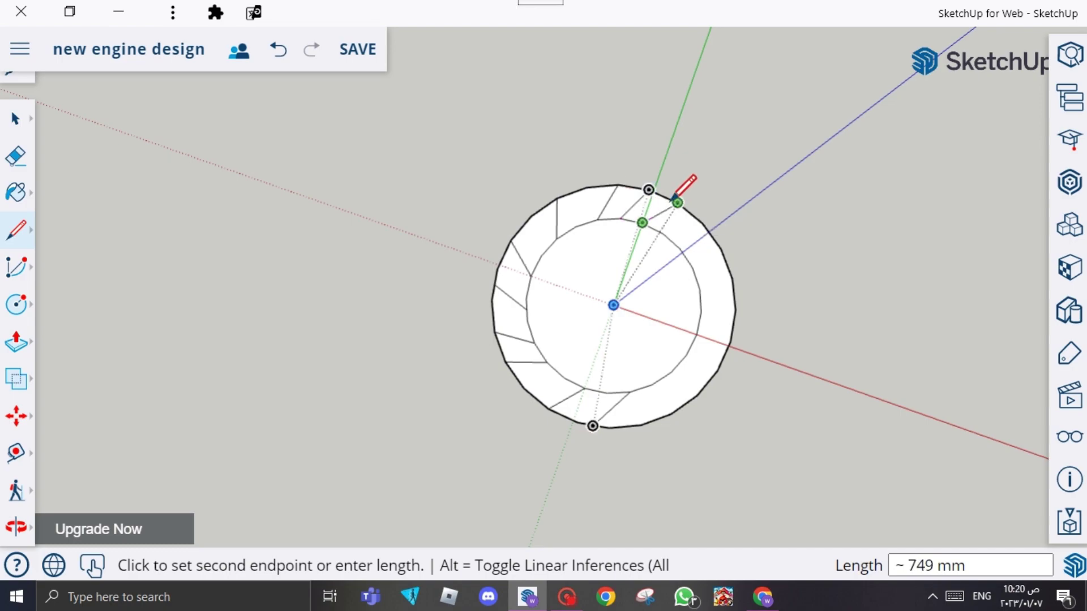
left_click(671, 197)
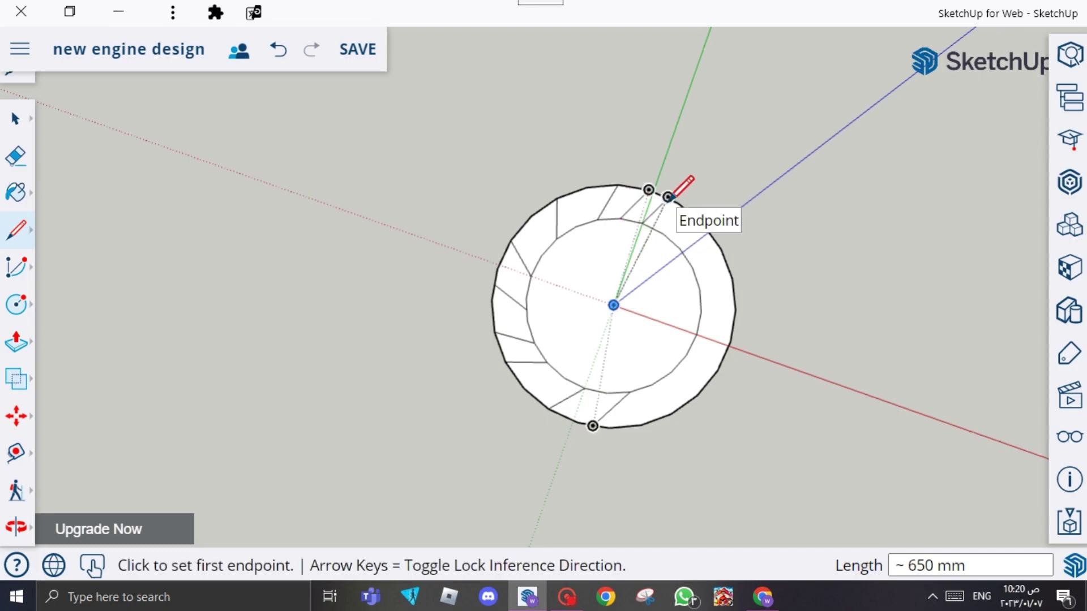
left_click(663, 232)
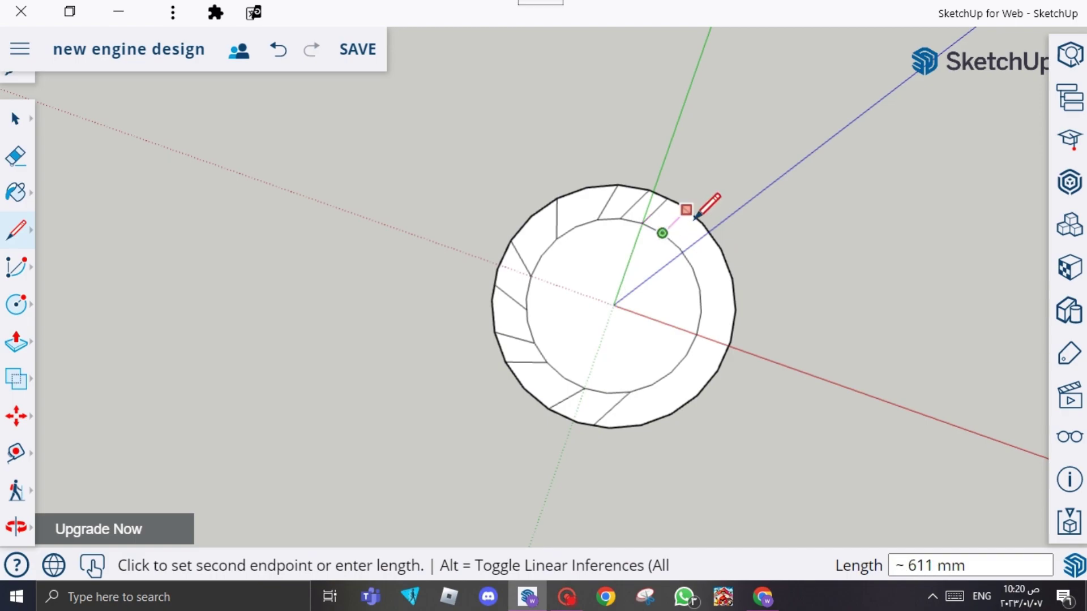
left_click(702, 222)
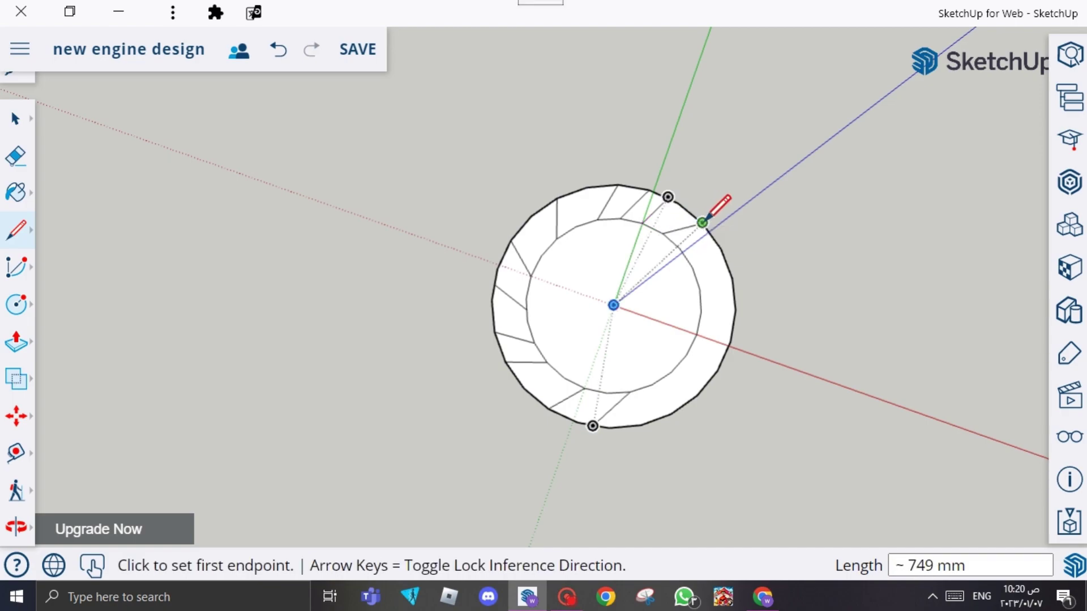
Step: Draw the remaining blade edges down the right side and bottom of the ring
left_click(684, 246)
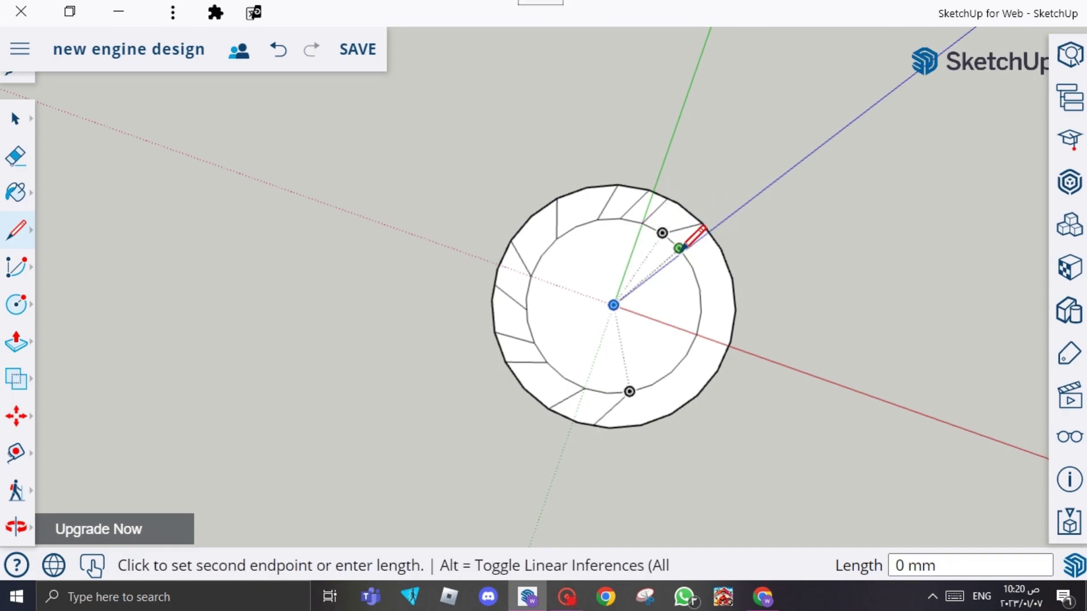
left_click(717, 238)
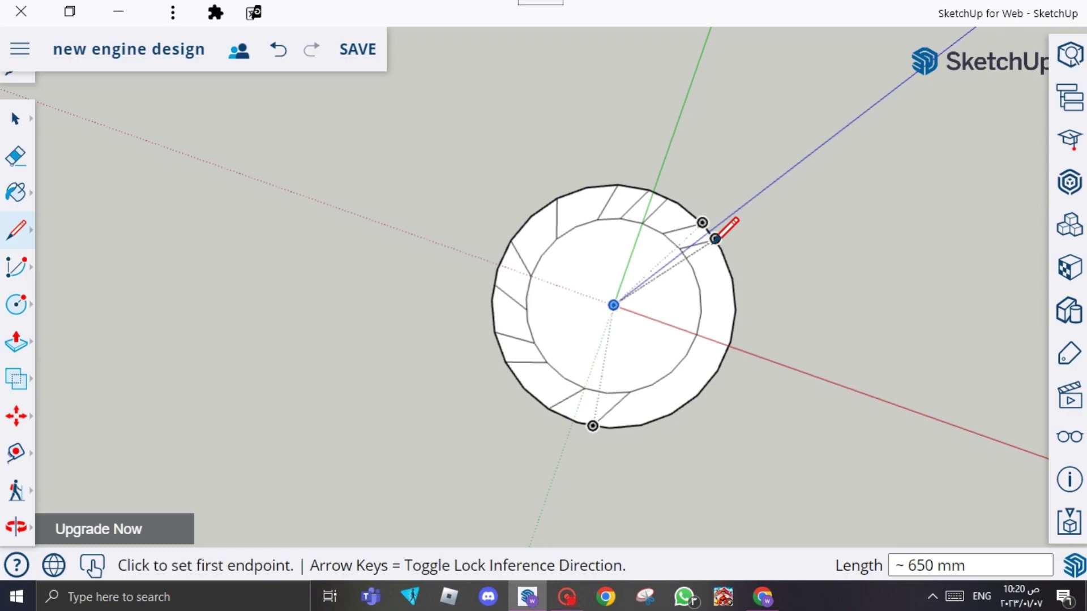
left_click(692, 267)
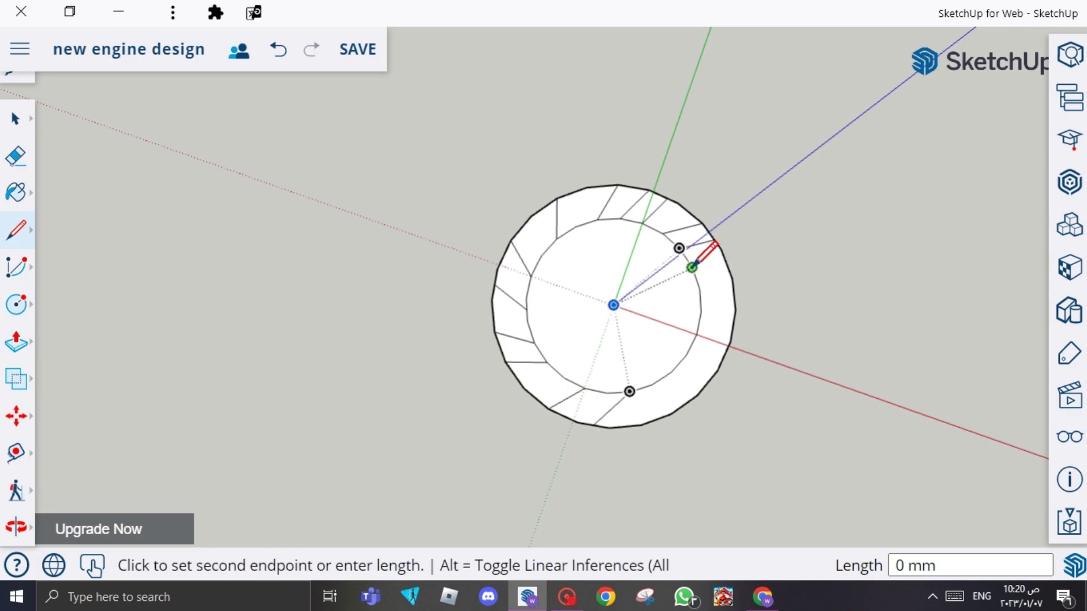
left_click(732, 279)
left_click(699, 289)
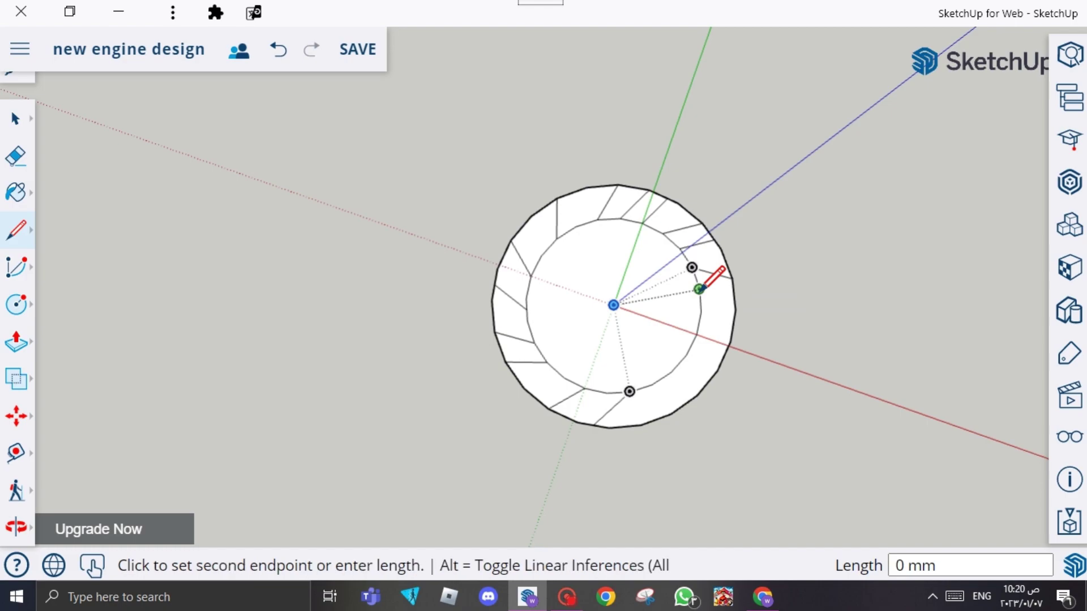
left_click(734, 309)
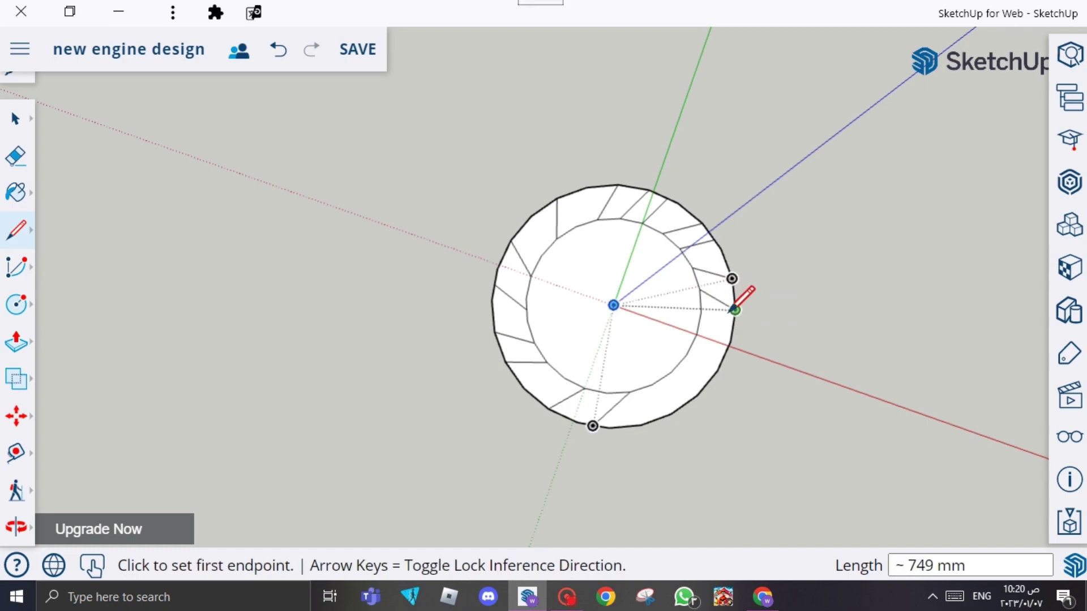
left_click(701, 312)
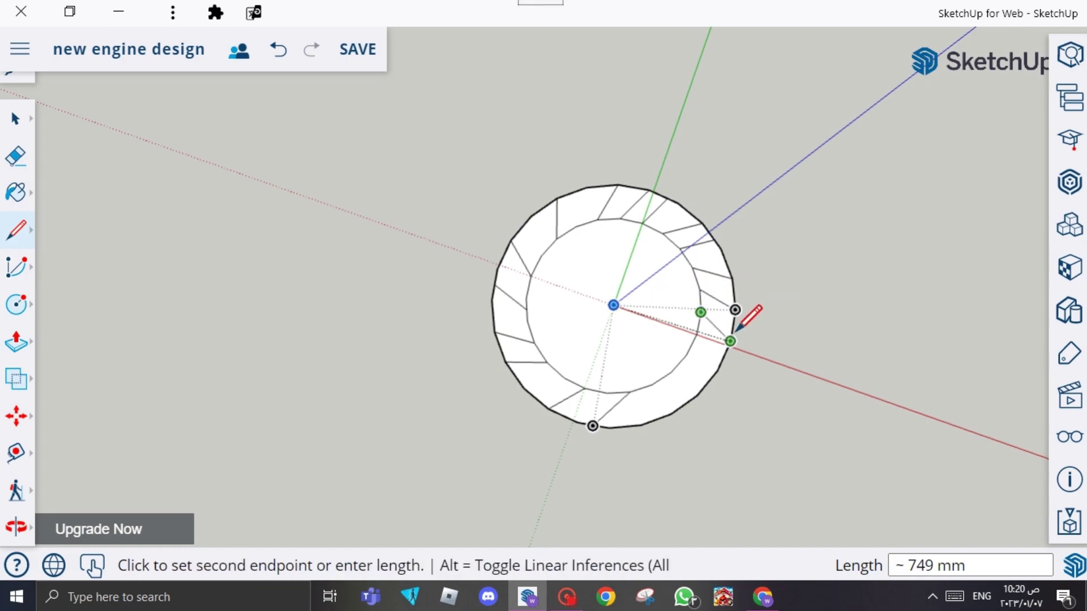
left_click(730, 340)
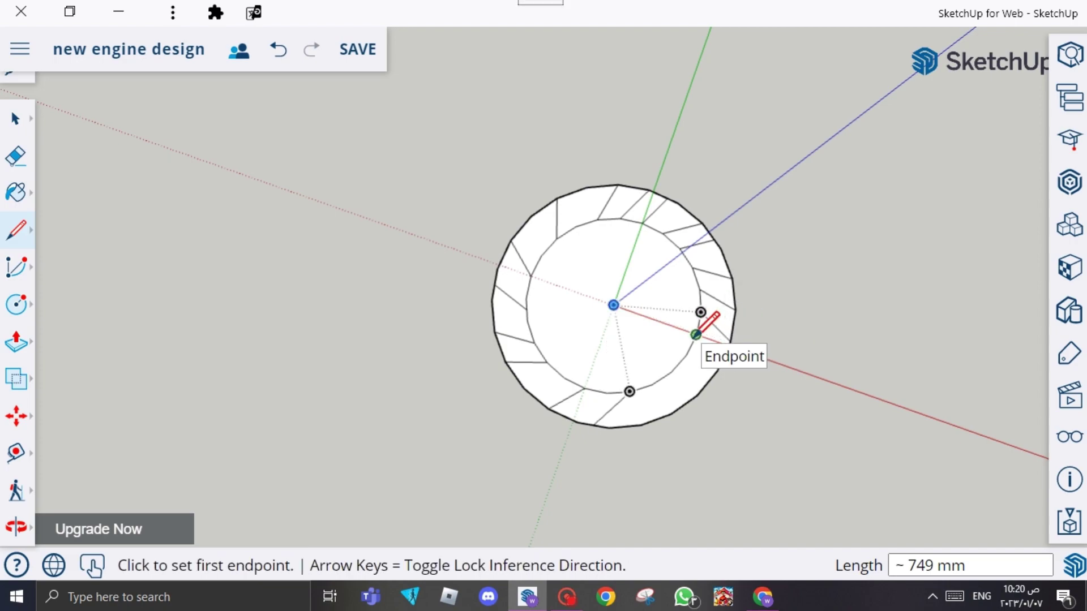
left_click(695, 334)
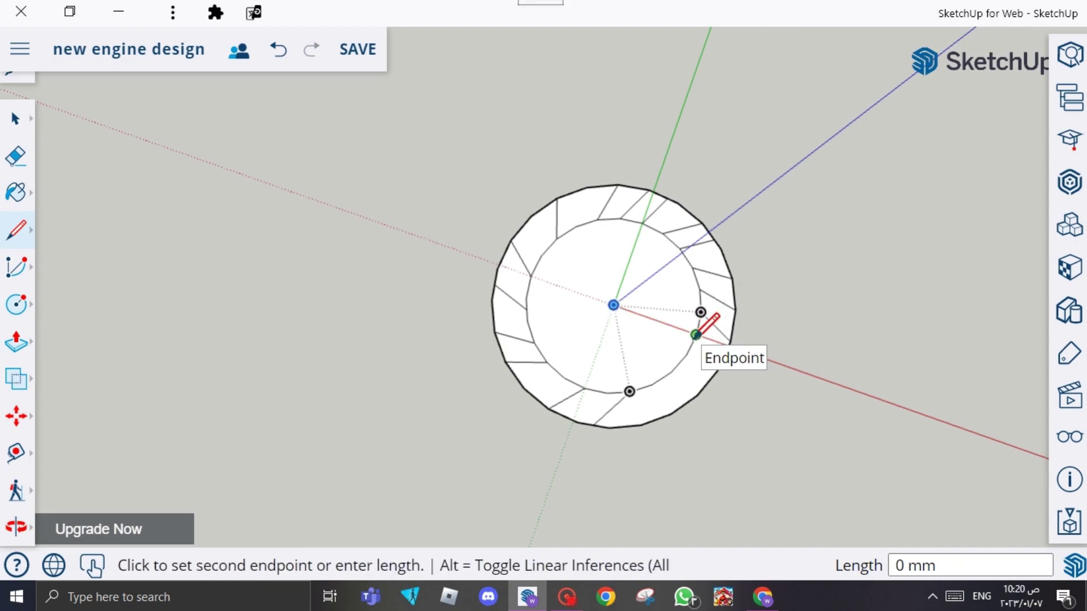
left_click(713, 374)
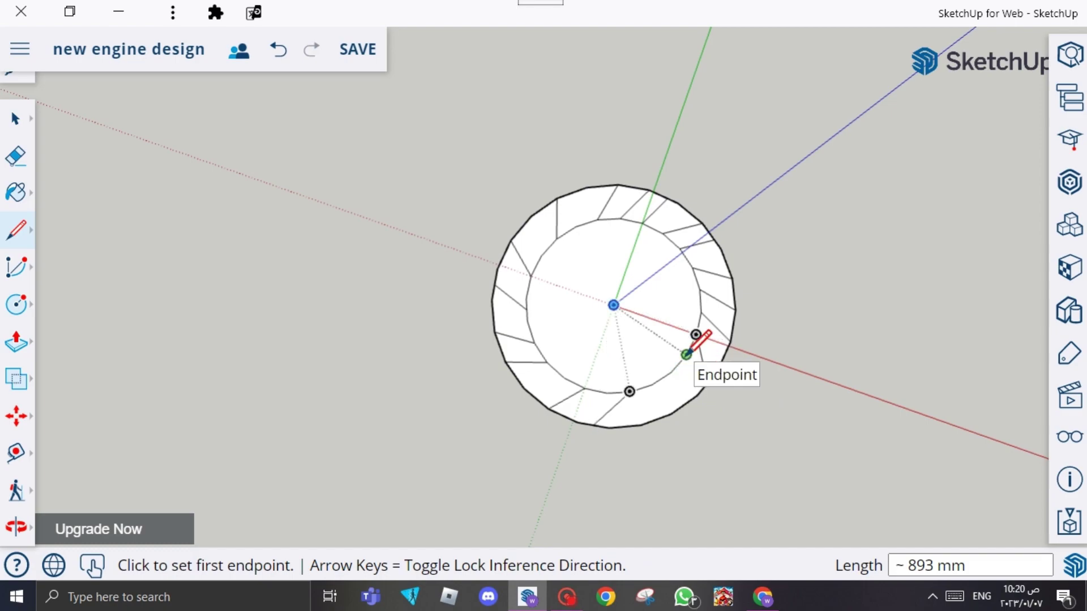
left_click(696, 335)
left_click(685, 405)
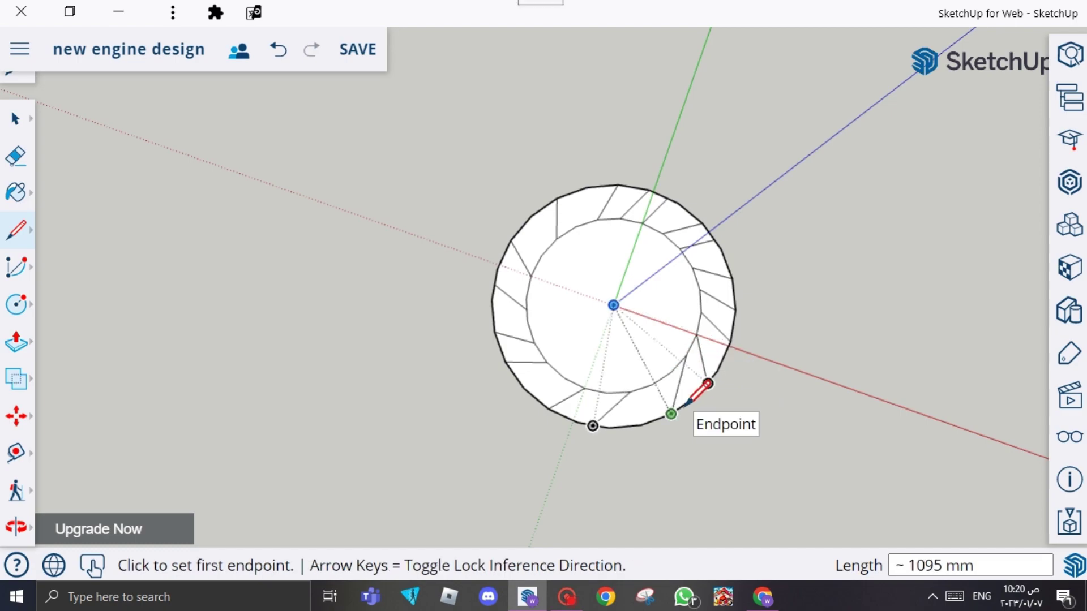
left_click(651, 385)
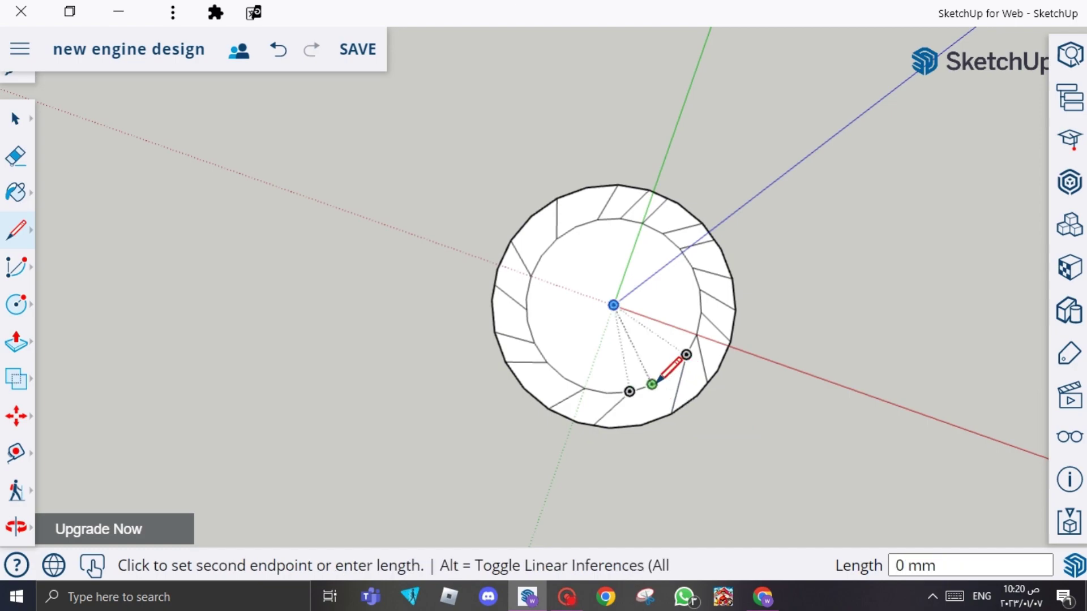
left_click(642, 421)
Step: Pull the first three blade faces up into tall prisms
left_click(15, 344)
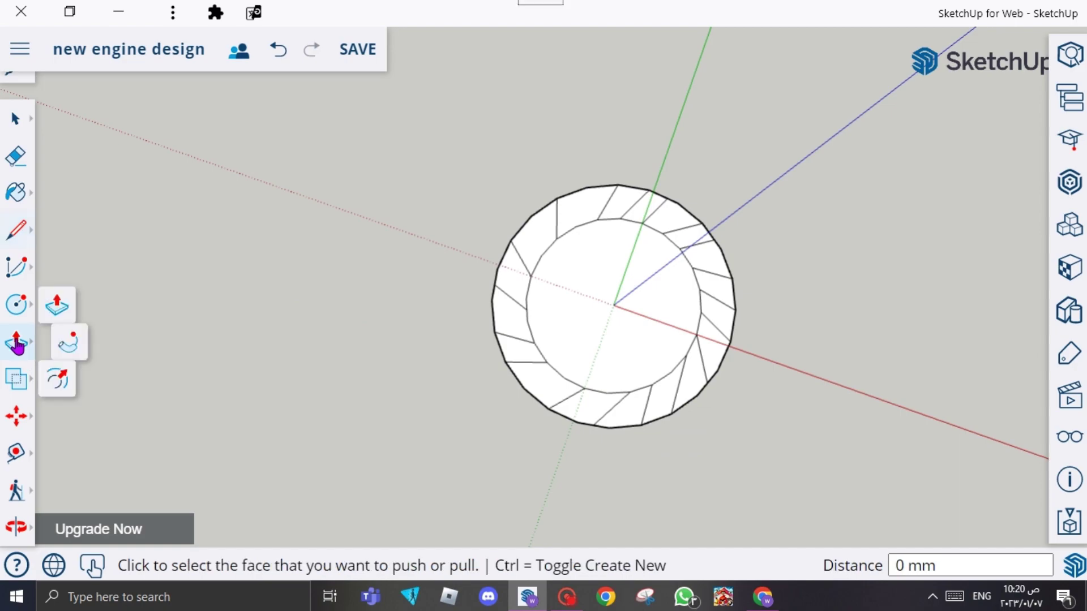
left_click(518, 287)
left_click(496, 178)
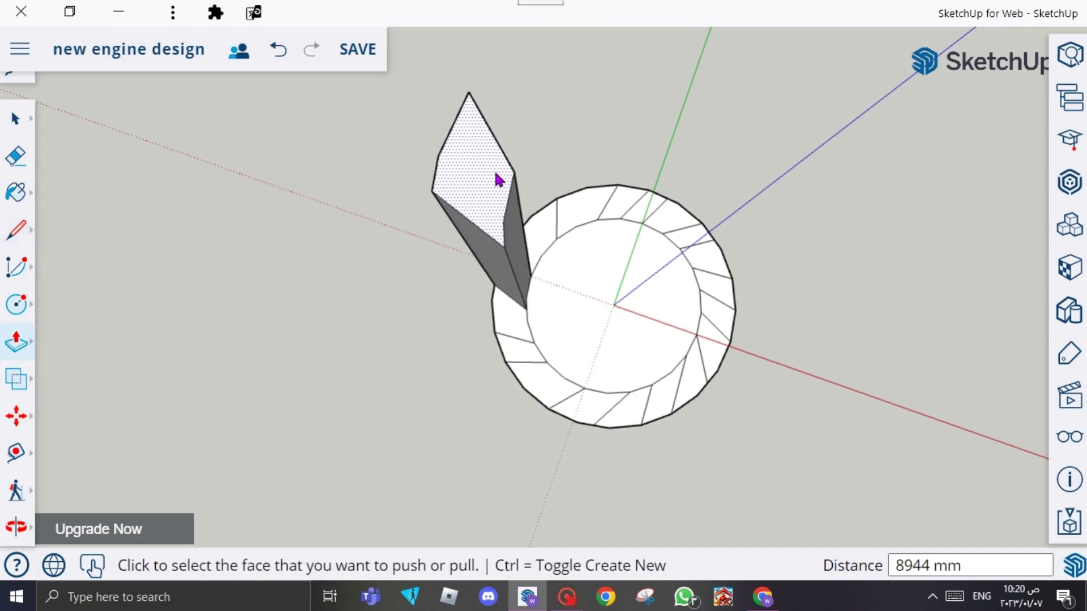
left_click(584, 212)
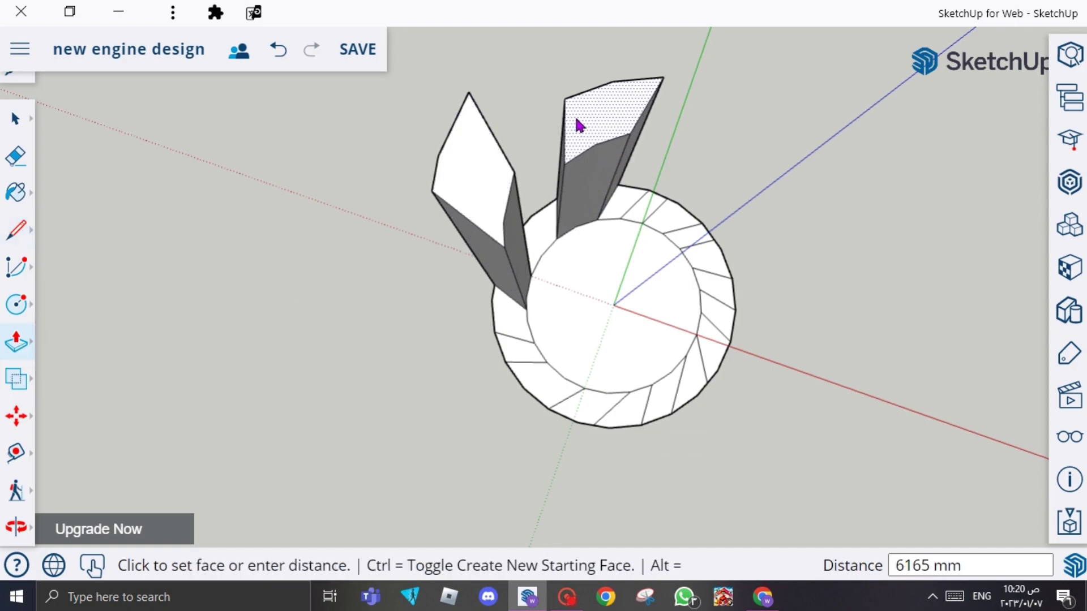
left_click(571, 109)
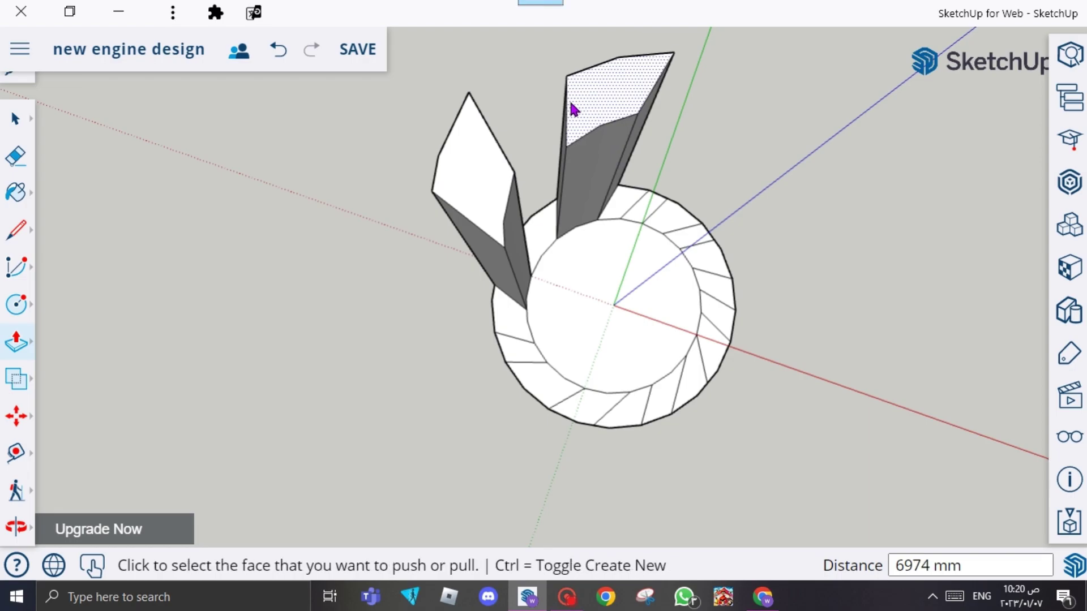
left_click(656, 211)
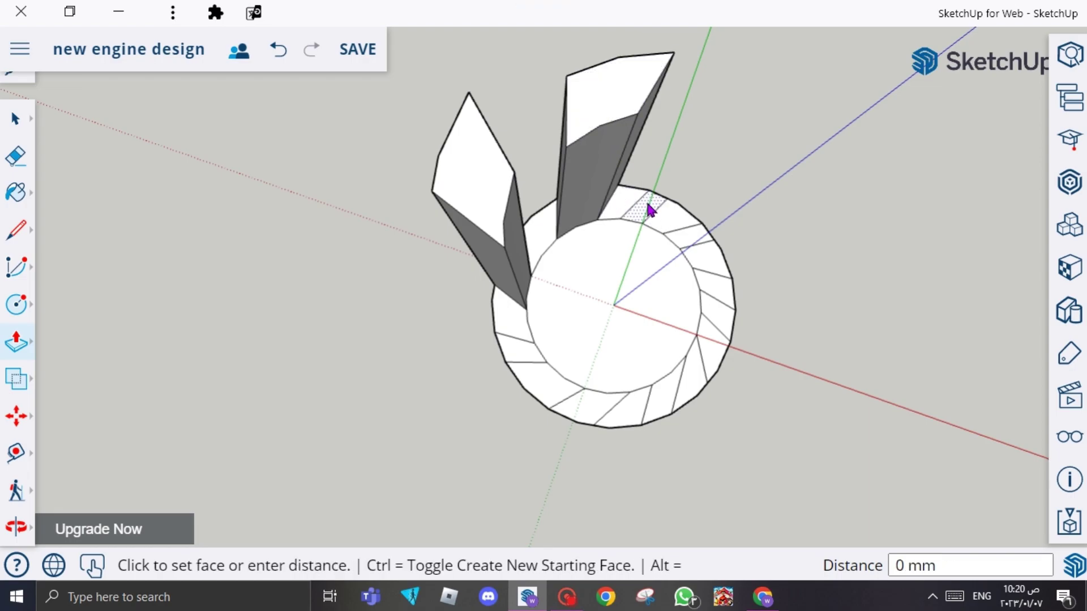
left_click(659, 94)
Step: Pull three more blade faces up to heights matching the existing prisms
left_click(702, 238)
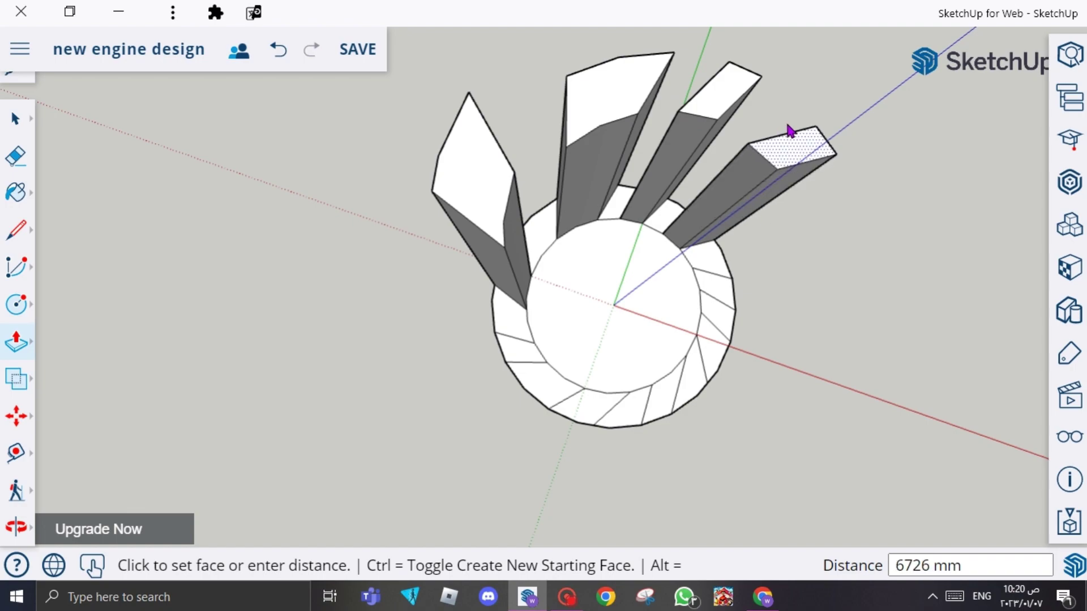
left_click(789, 130)
left_click(724, 290)
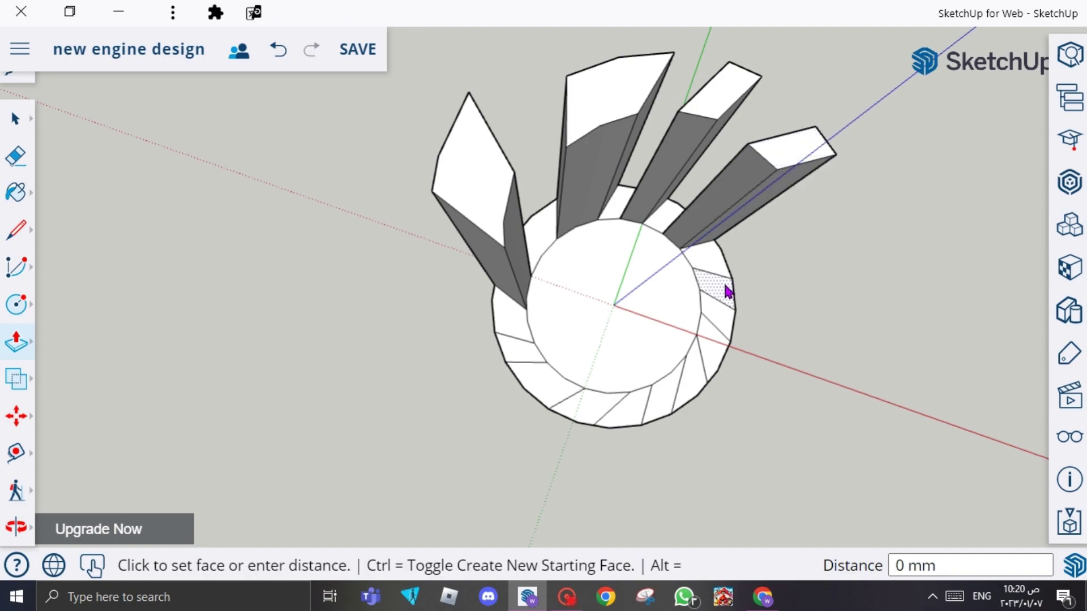
left_click(837, 193)
left_click(714, 348)
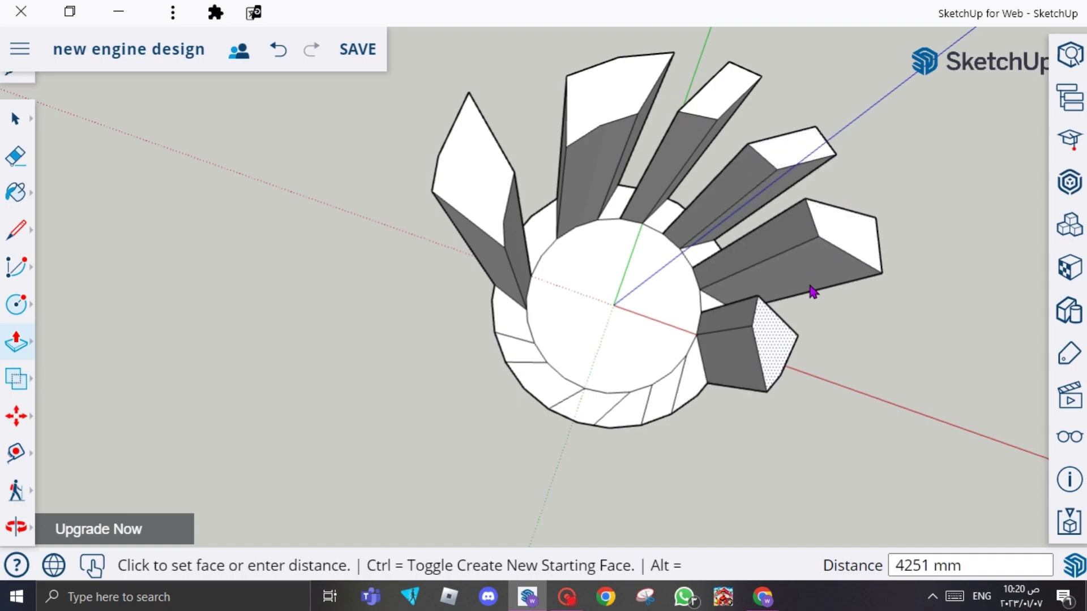
left_click(878, 274)
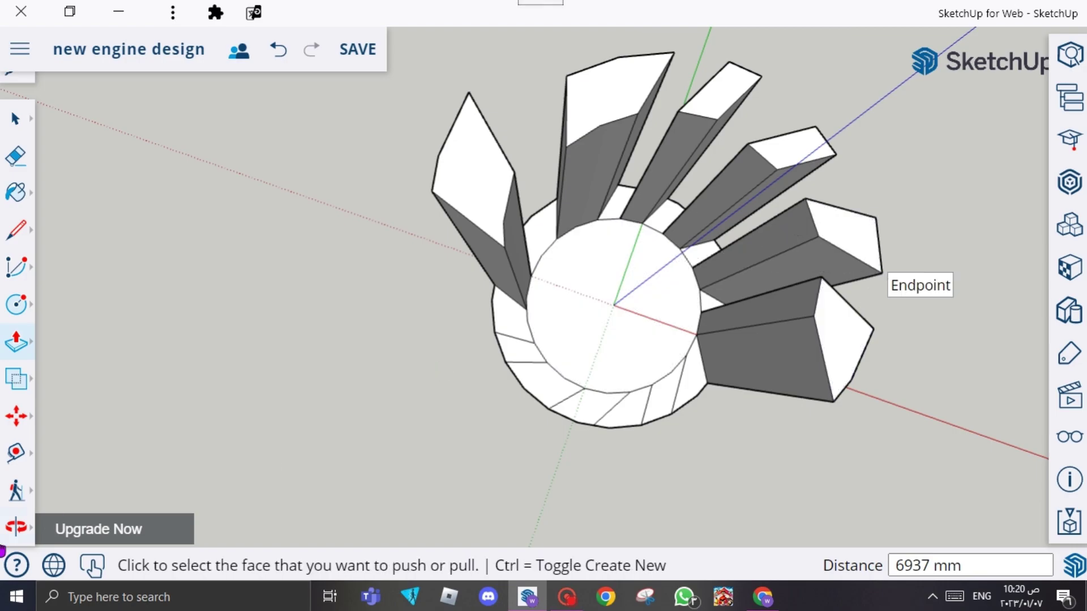
Step: Orbit the model and pull two more ring faces up into tall prisms
left_click(15, 531)
left_click_drag(446, 252, 739, 53)
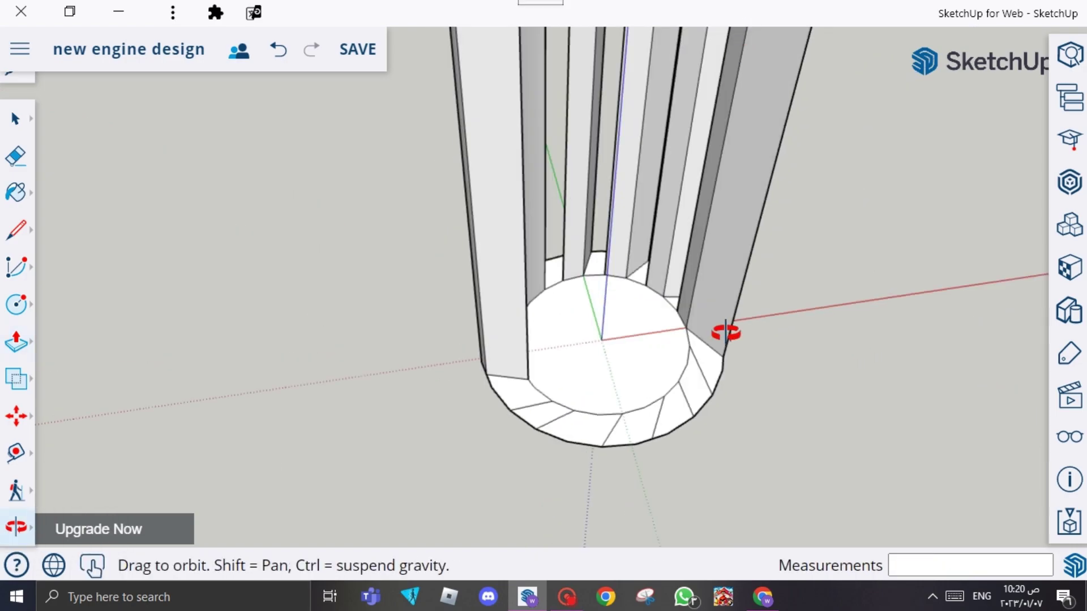
left_click_drag(726, 333, 1056, 472)
left_click_drag(700, 285, 735, 355)
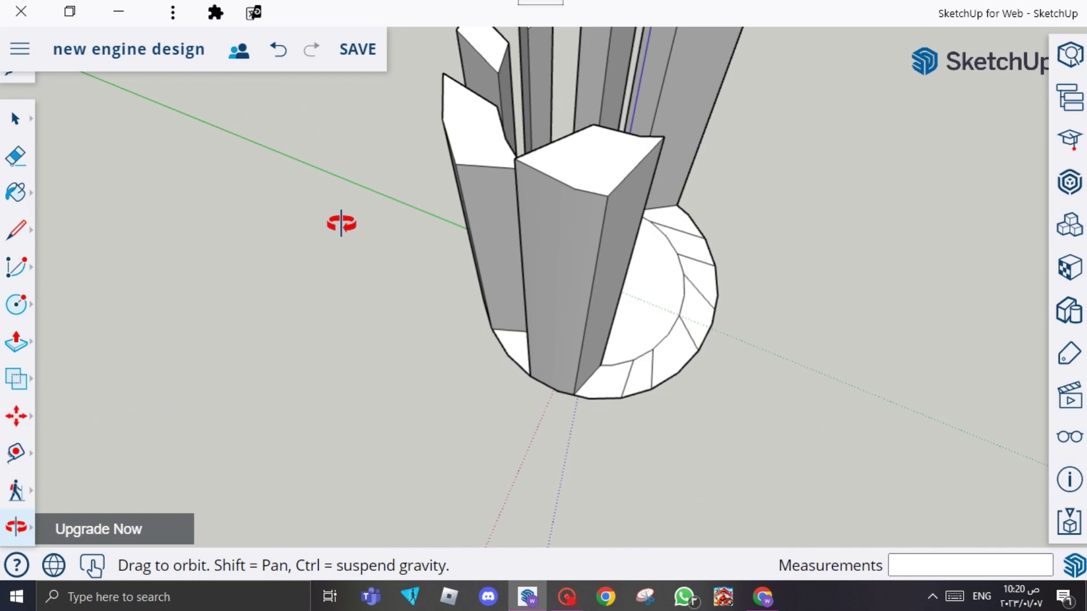
left_click(17, 342)
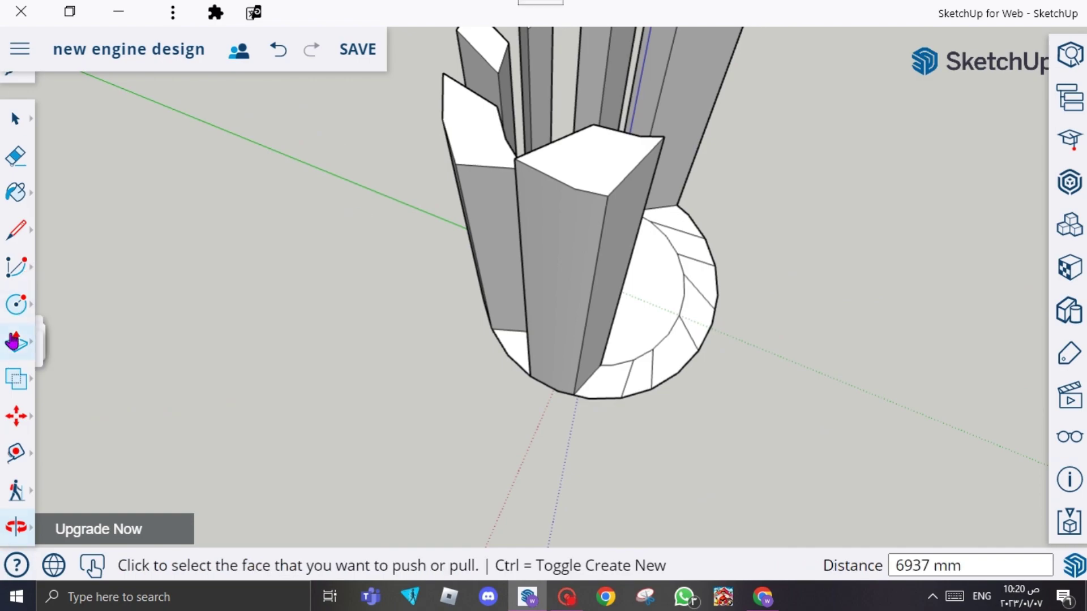
left_click(690, 254)
left_click(741, 43)
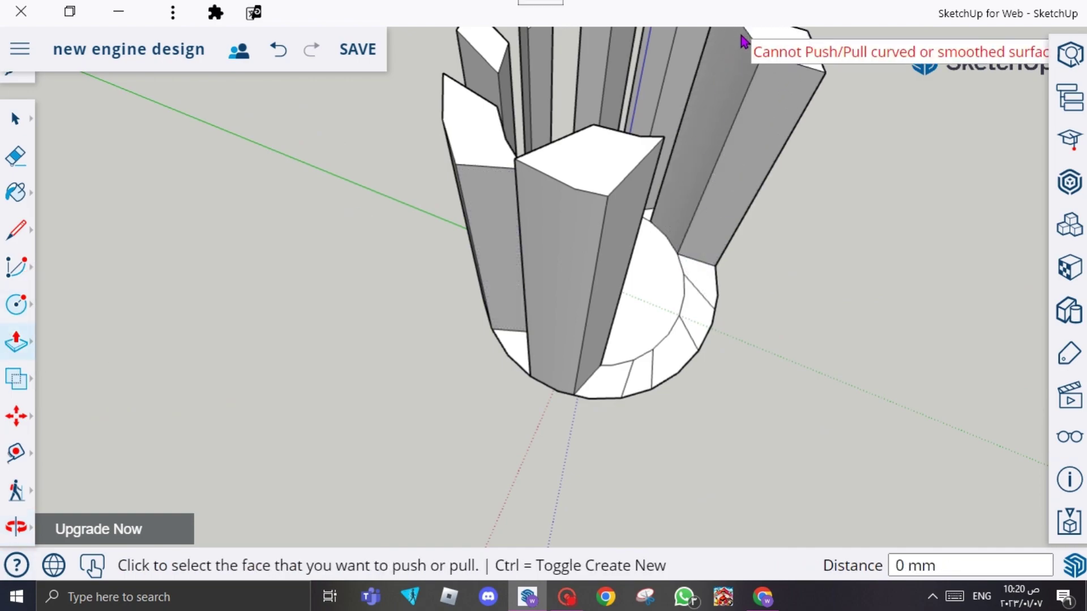
left_click(715, 314)
left_click(781, 126)
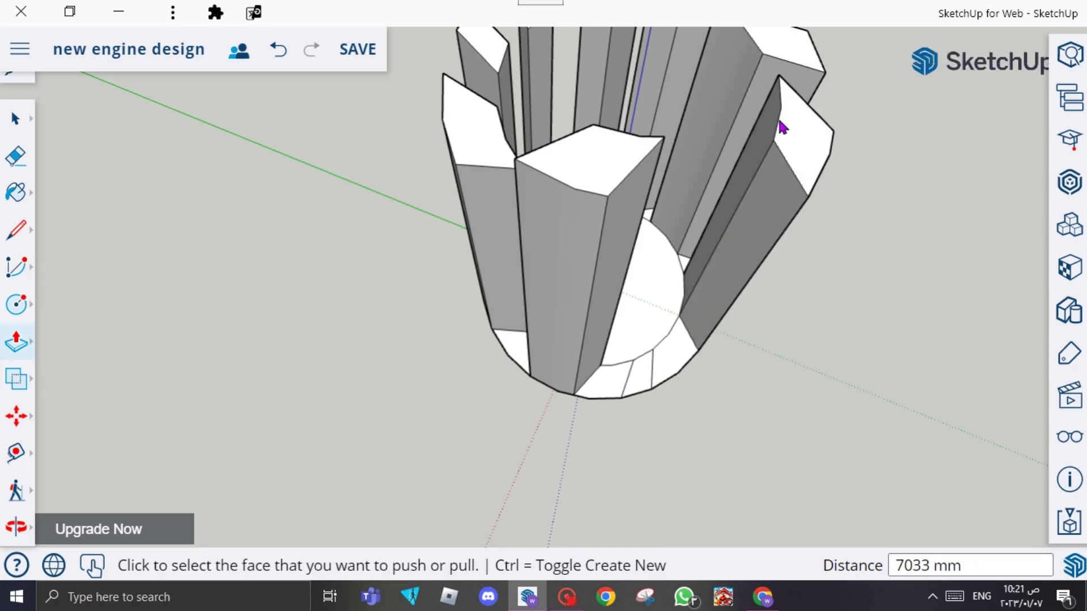
Step: Extrude a ring face at the base into another tall prism
right_click(686, 174)
left_click(640, 393)
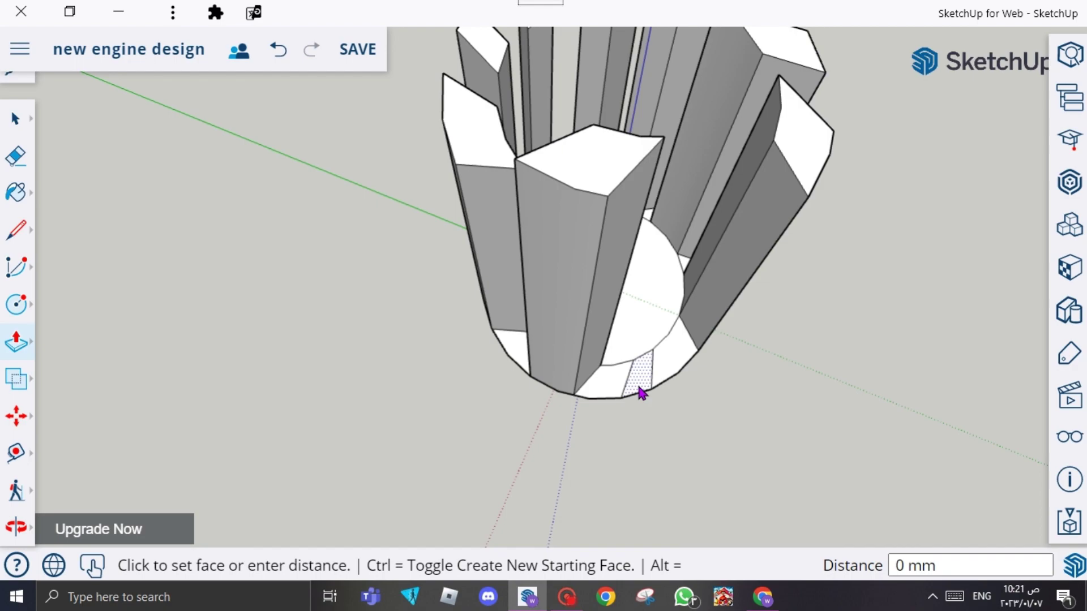
left_click(686, 214)
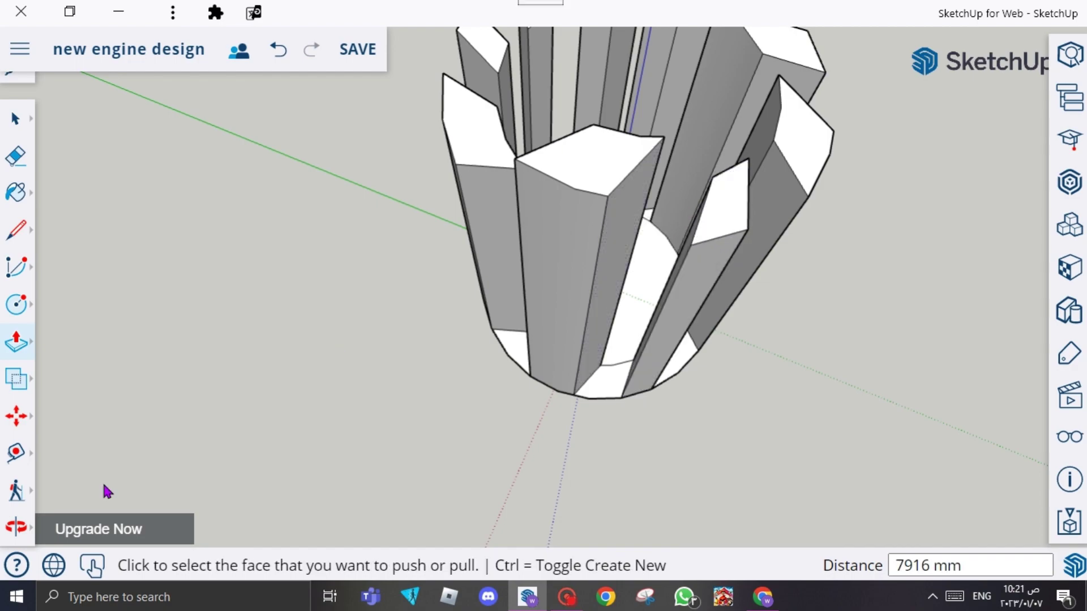
left_click(16, 527)
scroll(661, 134, "down", 3)
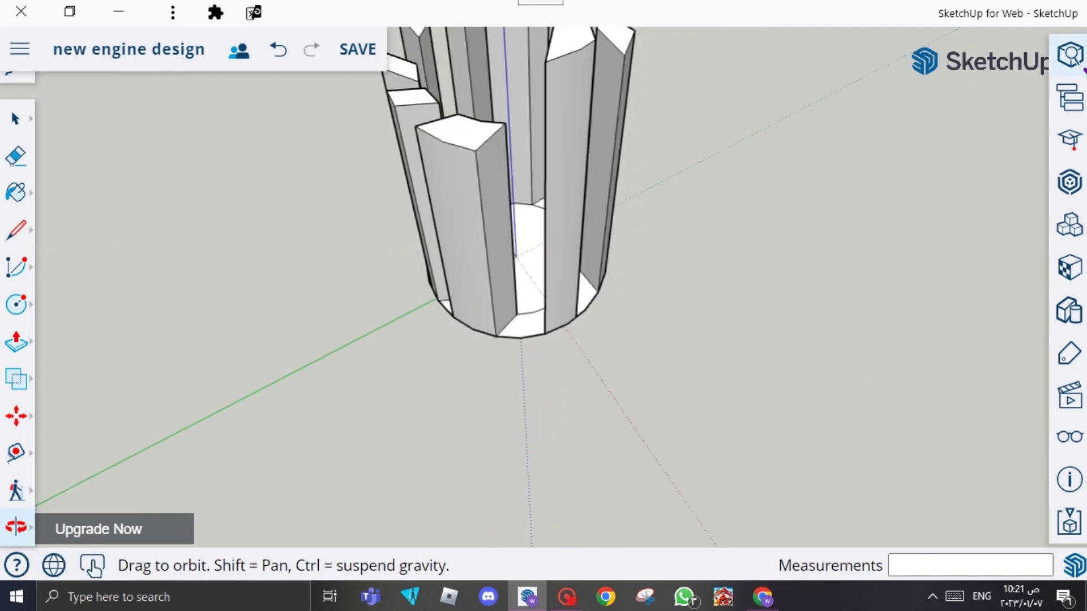
Step: Orbit to a side view and push down the tops of the two left prisms
left_click_drag(662, 134, 1084, 211)
left_click_drag(675, 170, 887, 151)
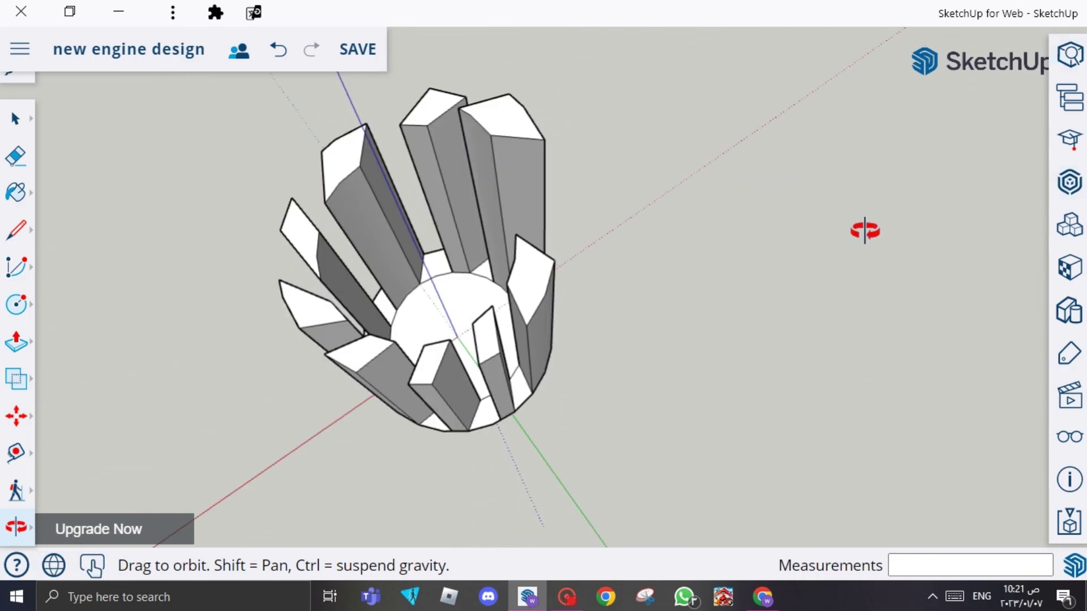
left_click_drag(531, 194, 685, 162)
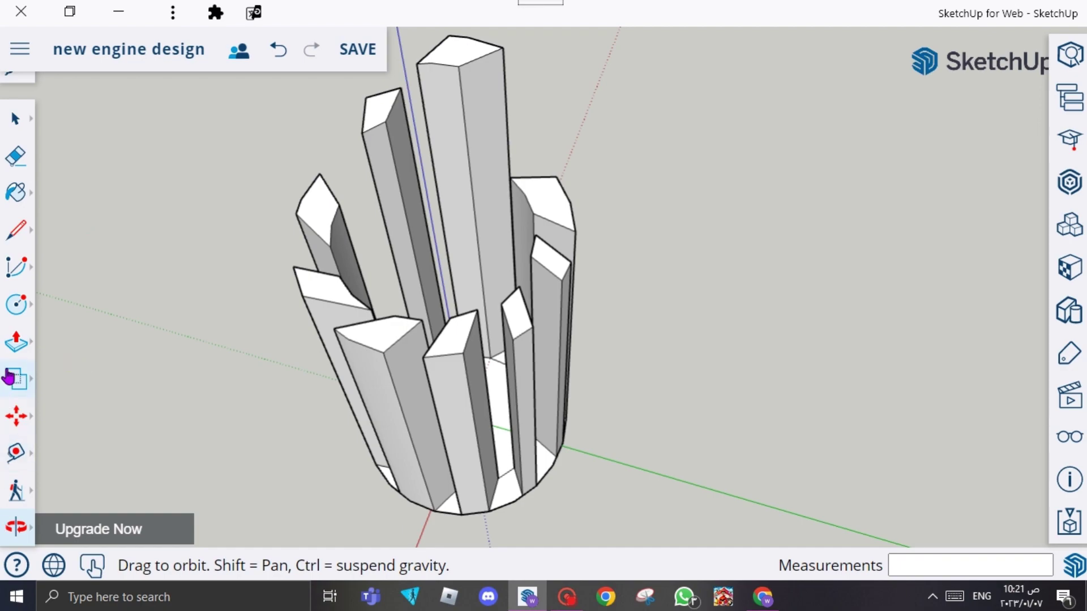
left_click(18, 344)
left_click(321, 207)
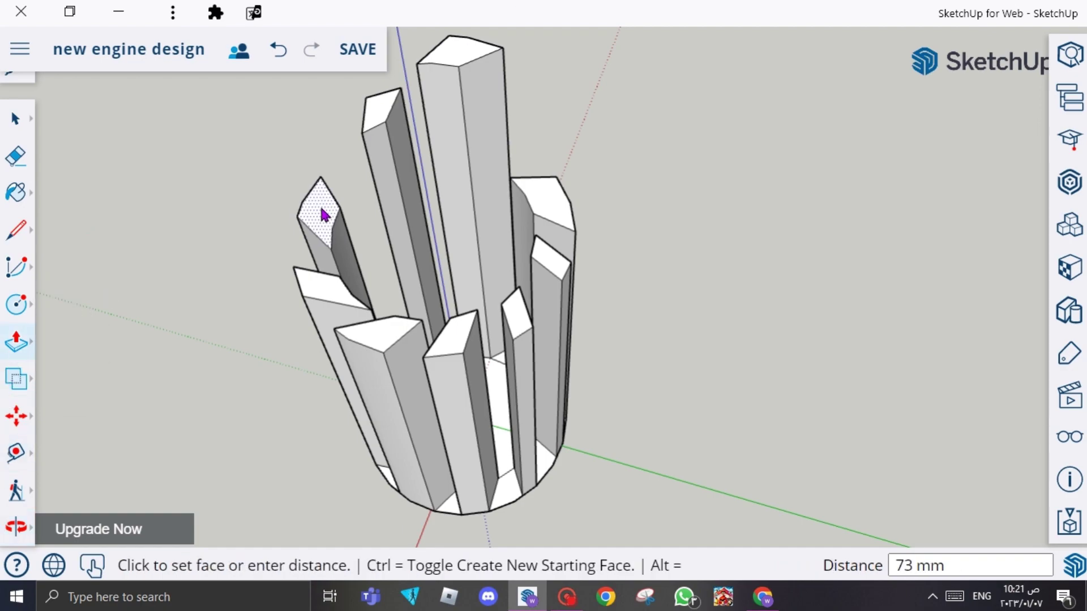
left_click(324, 236)
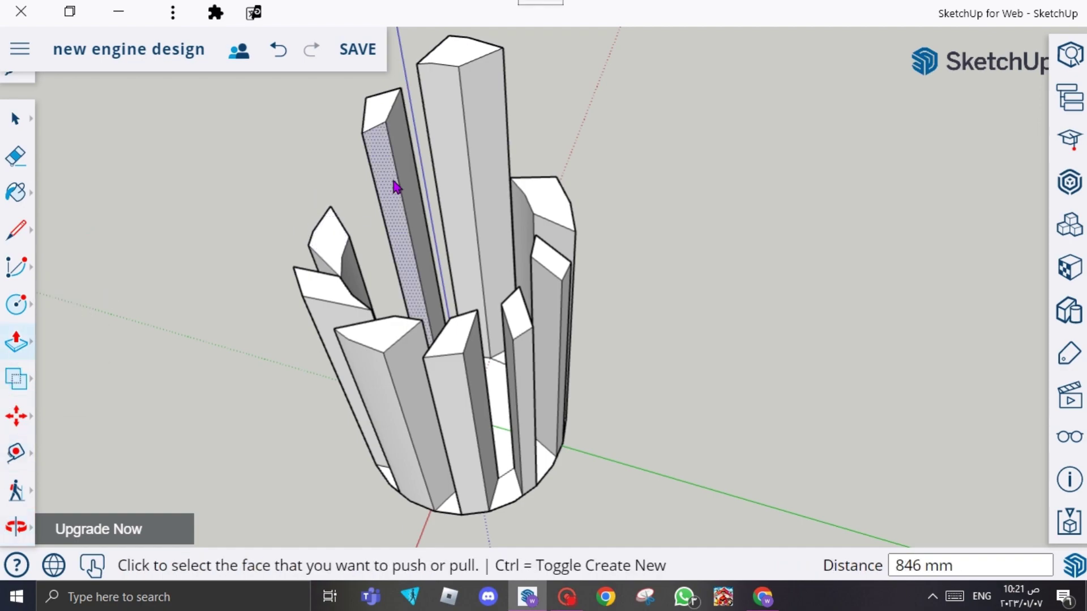
left_click(382, 132)
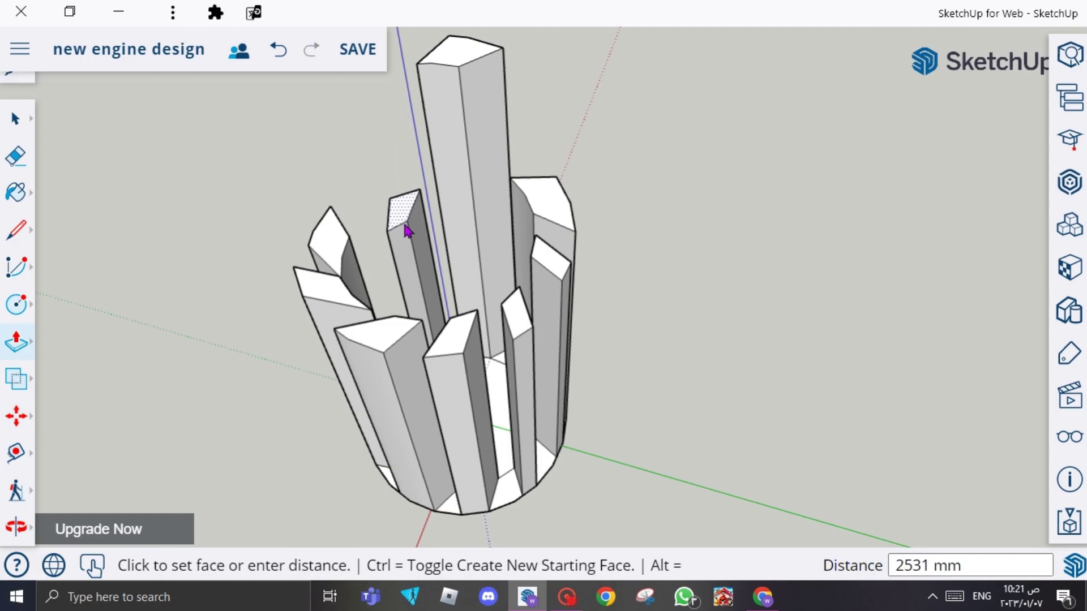
left_click(396, 214)
Step: Lower the tallest prism and the right-hand prisms to more even heights
left_click(456, 59)
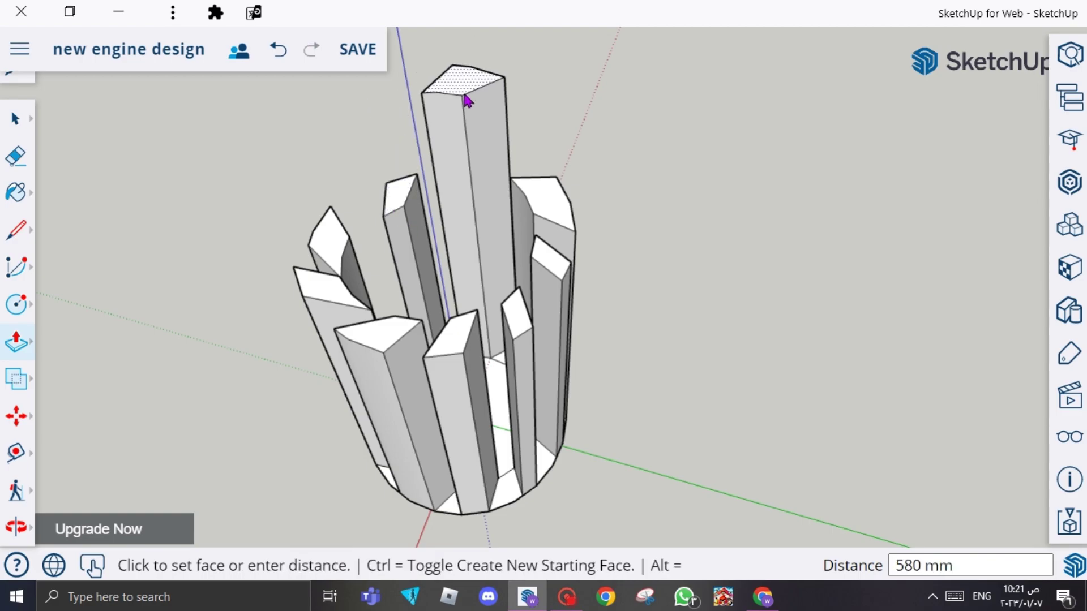
left_click(471, 192)
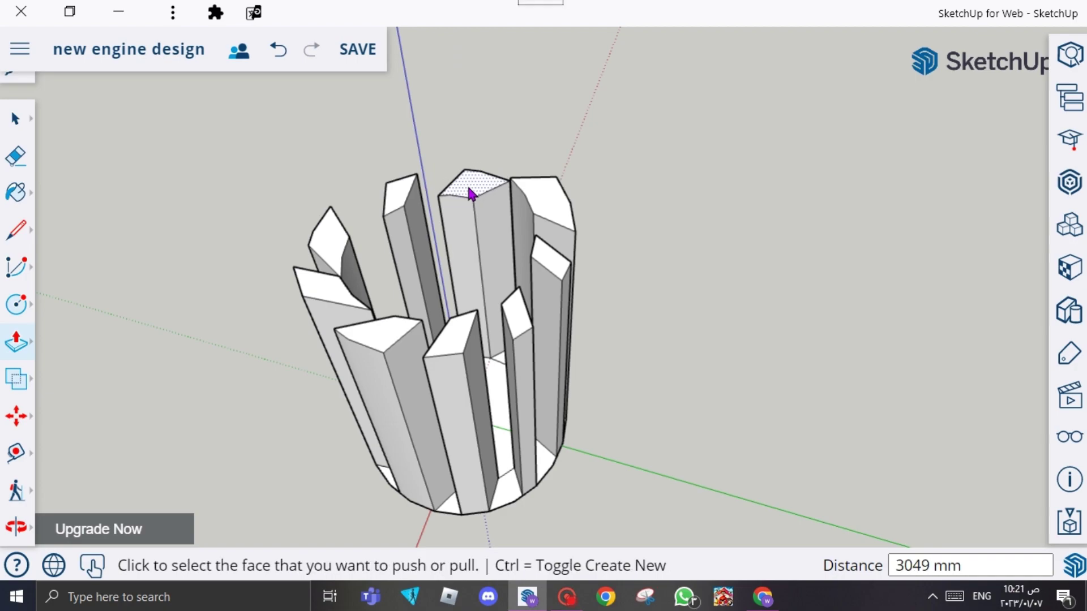
left_click(544, 217)
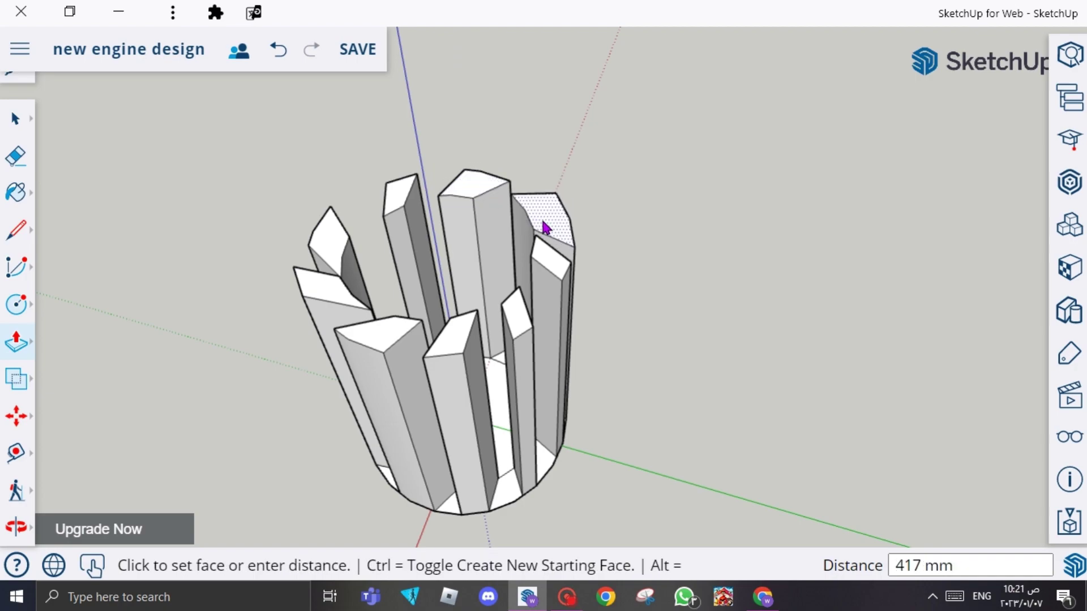
left_click(549, 247)
left_click(554, 279)
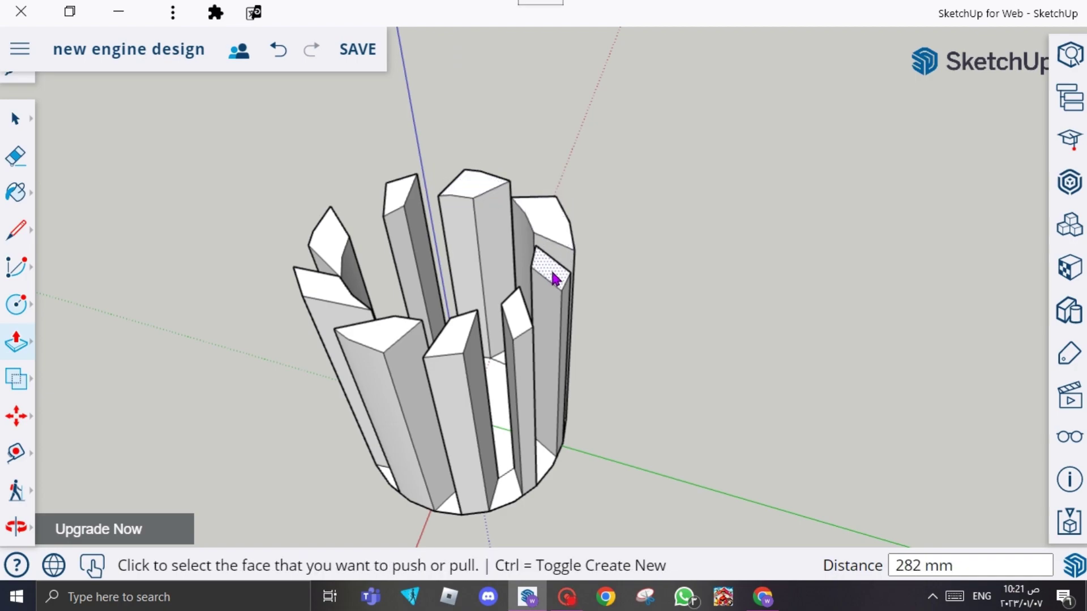
Step: Orbit to a top view and draw an origin-centred circle reaching the outer edge
left_click(16, 526)
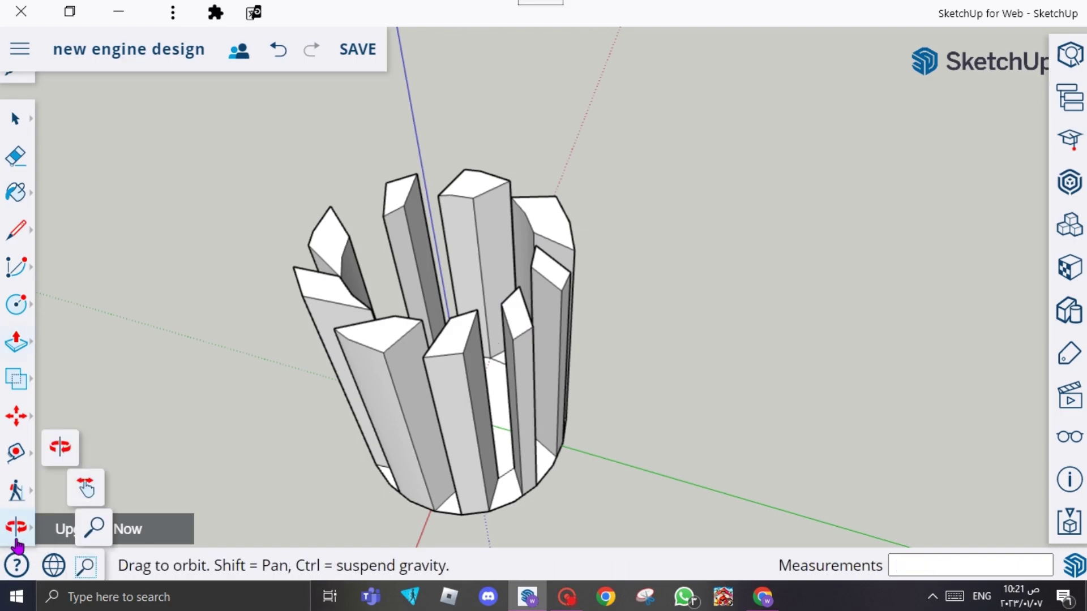
mouse_move(400, 187)
left_mouse_down()
mouse_move(607, 85)
mouse_move(599, 280)
mouse_move(637, 179)
mouse_move(781, 200)
mouse_move(660, 304)
mouse_move(767, 270)
mouse_move(819, 283)
left_mouse_up()
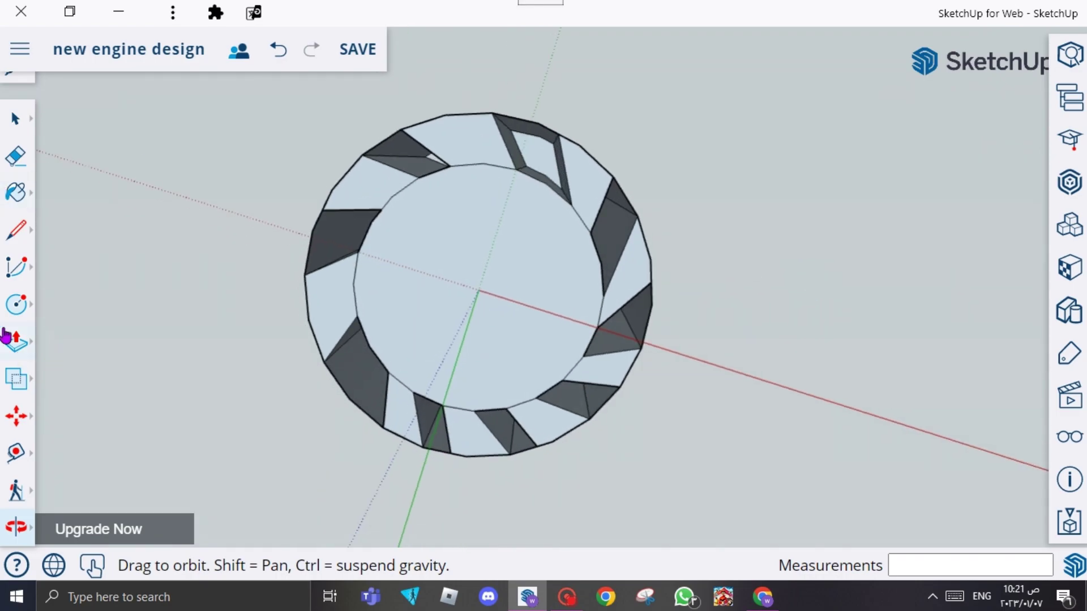
left_click(17, 304)
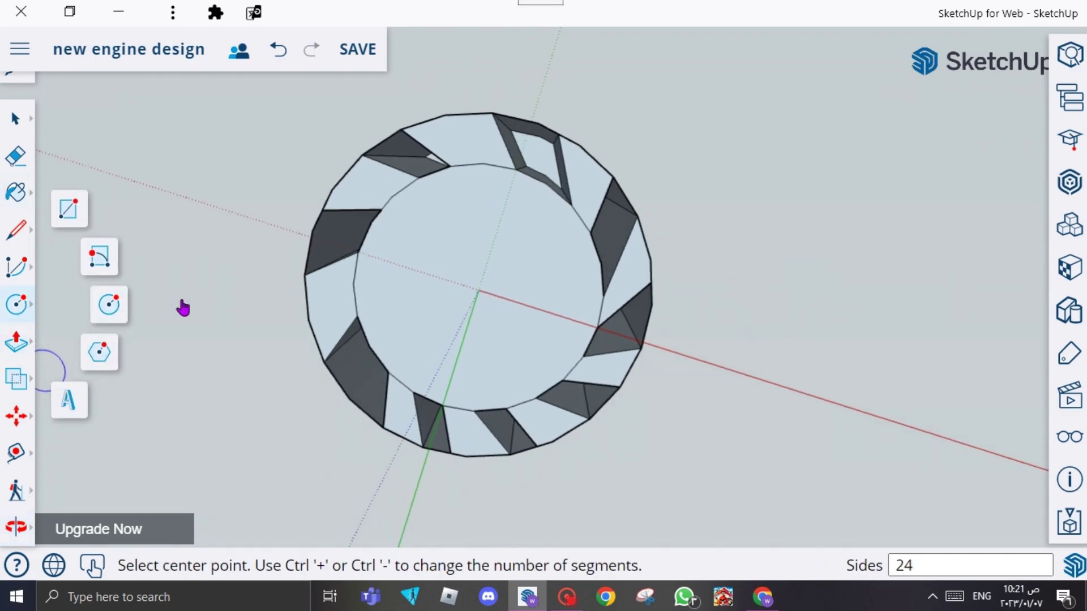
left_click(478, 290)
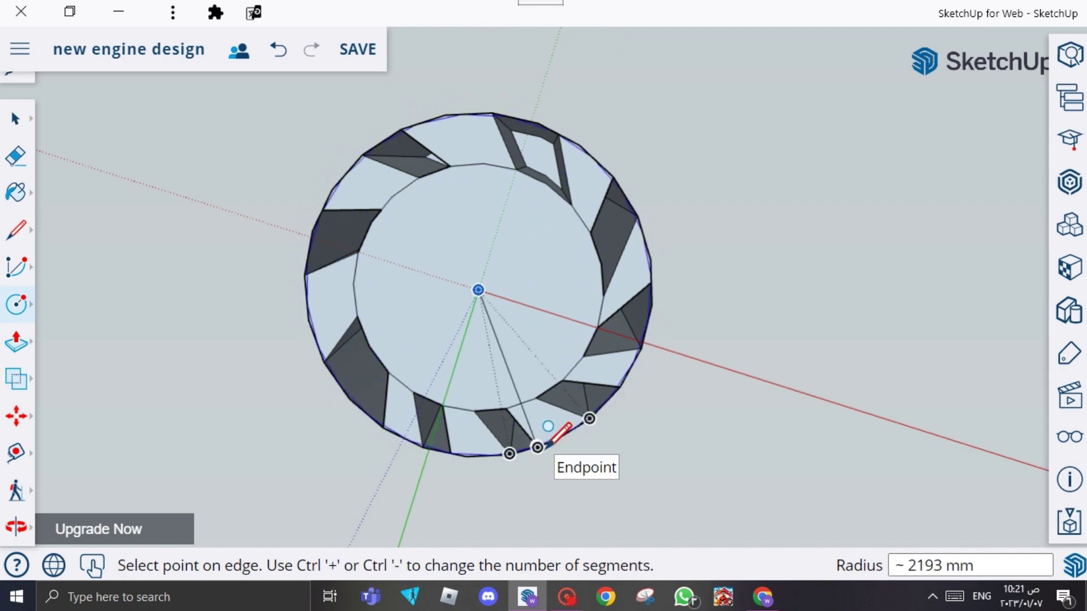
left_click(537, 448)
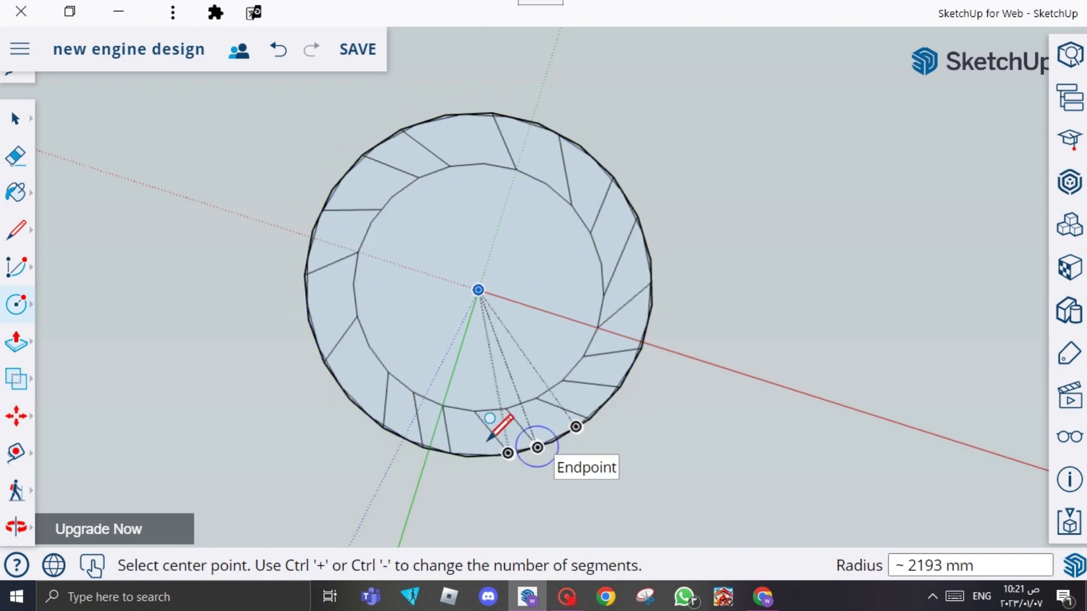
Step: Redraw the origin-centred circle, snapping its radius to an outer edge endpoint
left_click(4, 343)
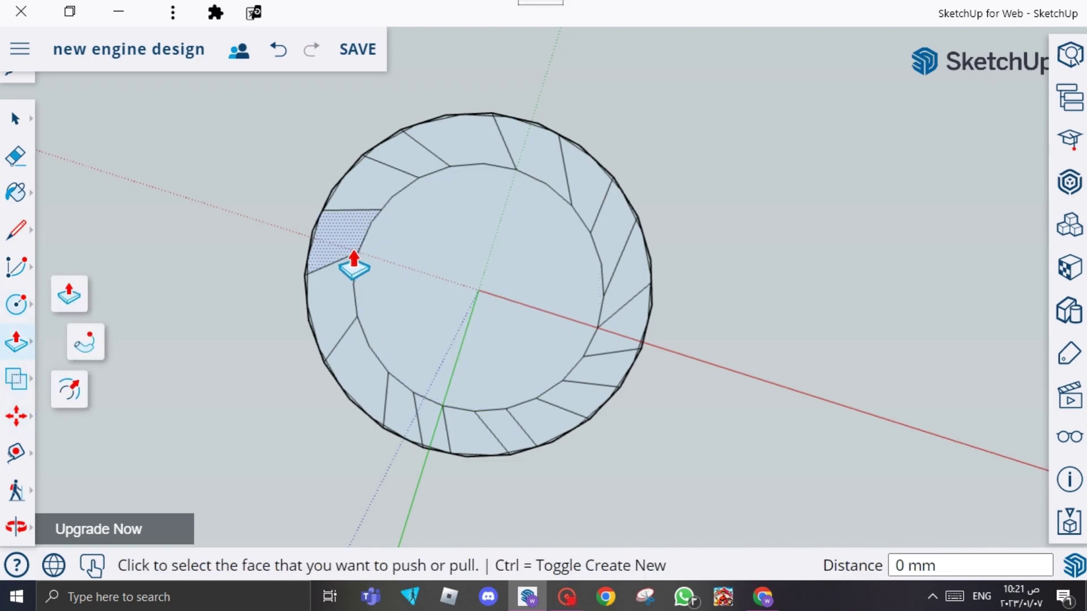
left_click(17, 306)
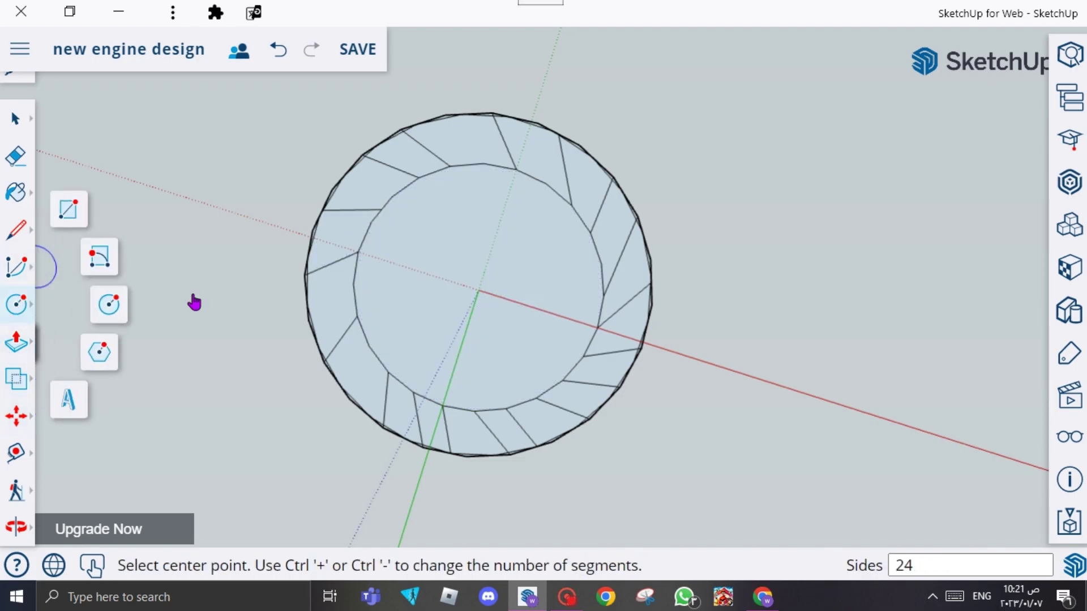
left_click(478, 289)
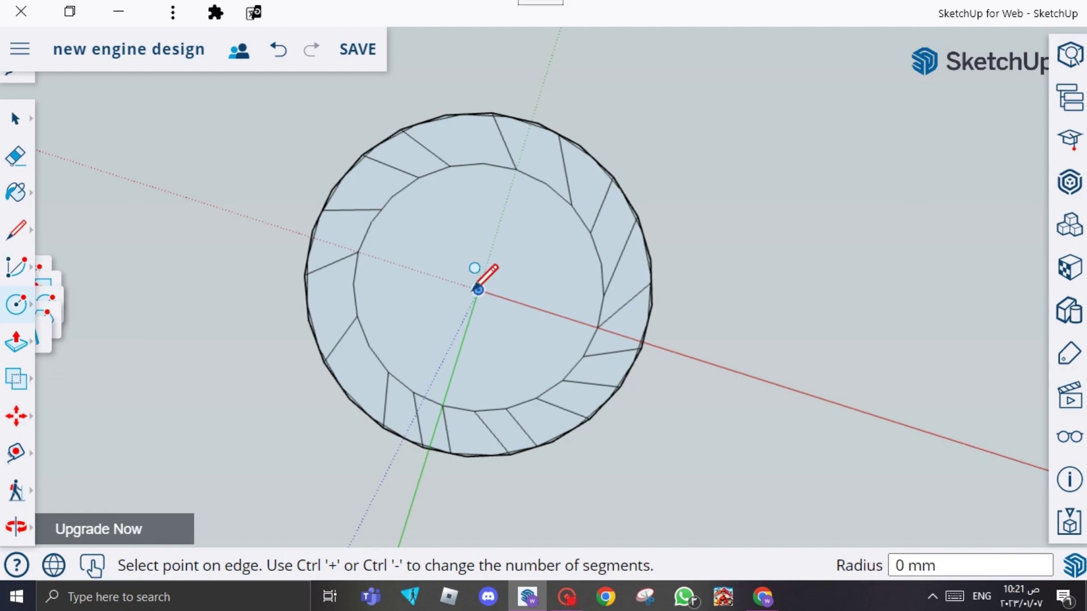
left_click(546, 438)
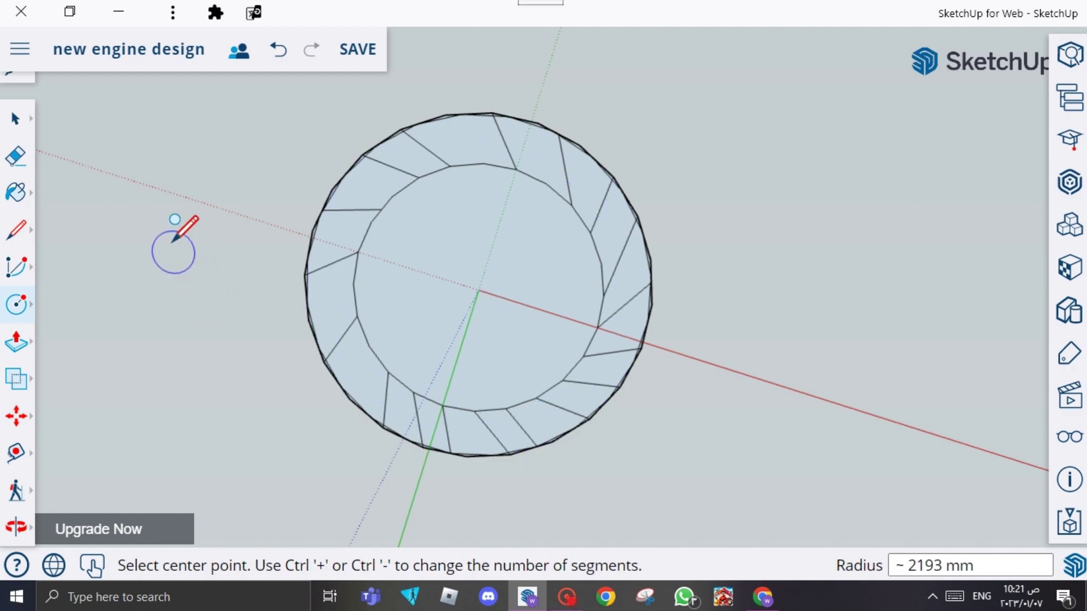
Step: Extrude the left and right ring faces outward
left_click(17, 342)
left_click(348, 323)
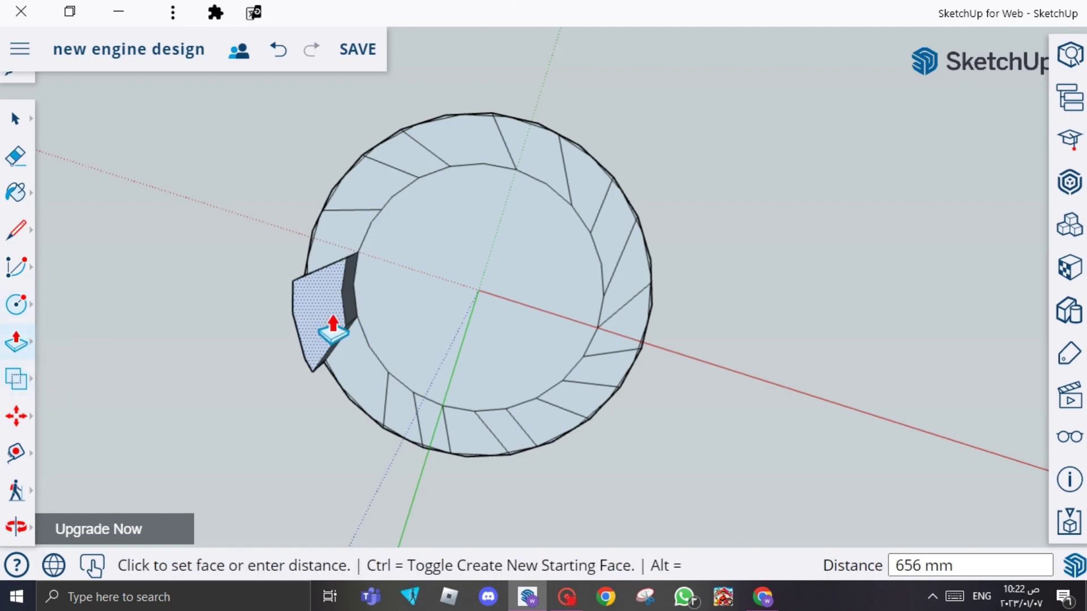
left_click(323, 363)
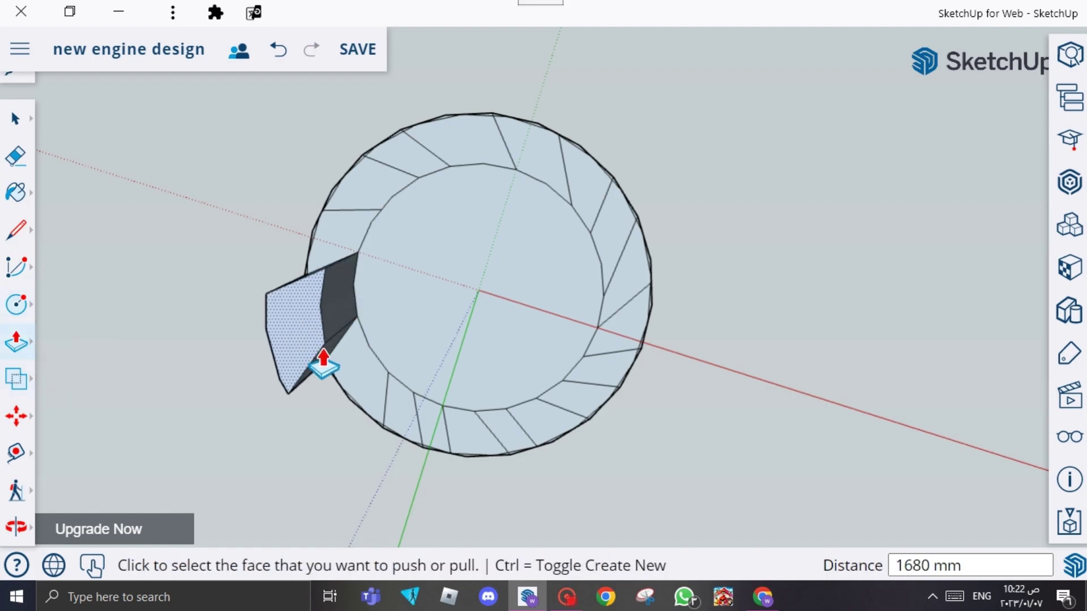
left_click(613, 309)
left_click(603, 366)
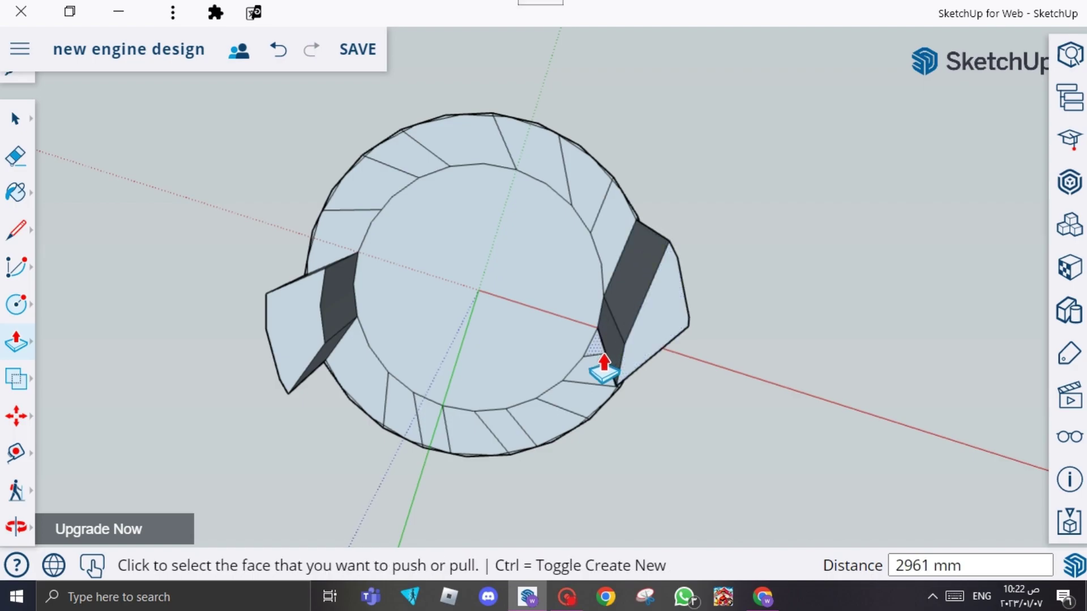
Step: Draw a line from the origin along the green axis
left_click(8, 235)
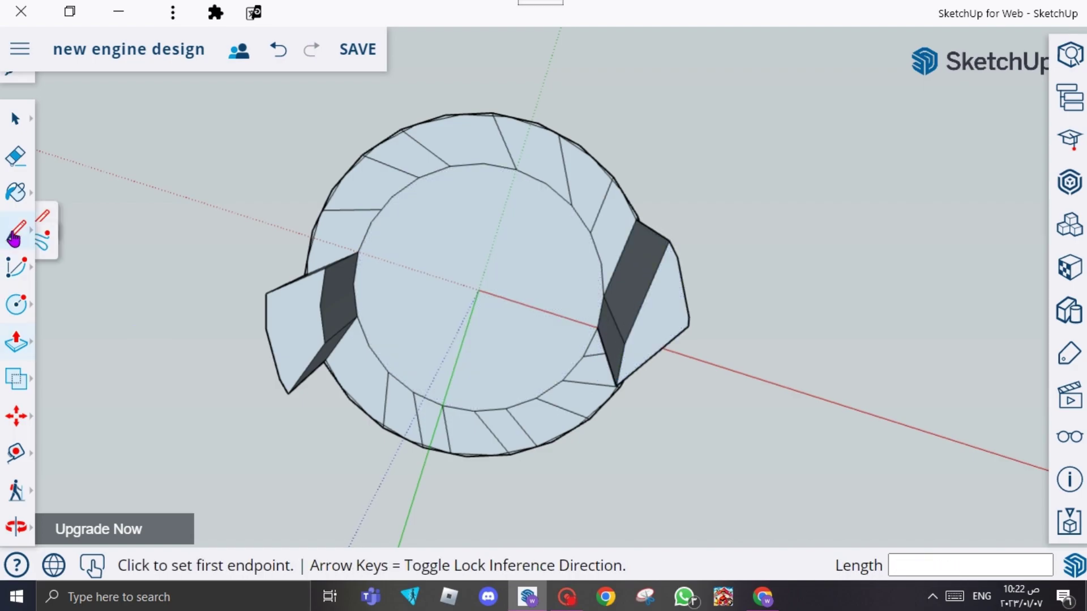
left_click(477, 289)
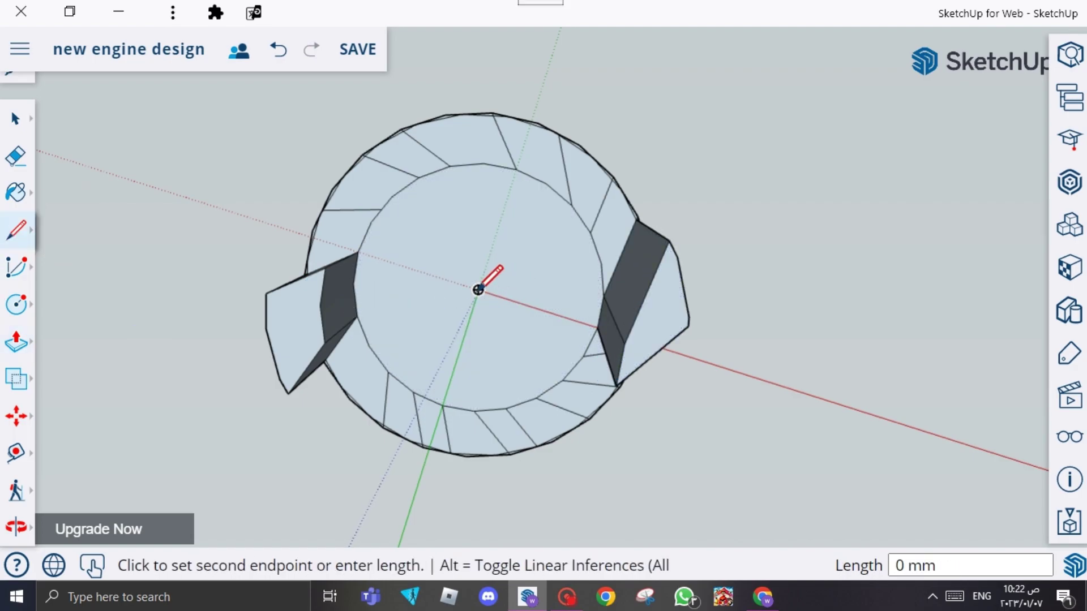
left_click(450, 381)
Step: Push the left wing back flush and start pulling the right wedge face
left_click(17, 348)
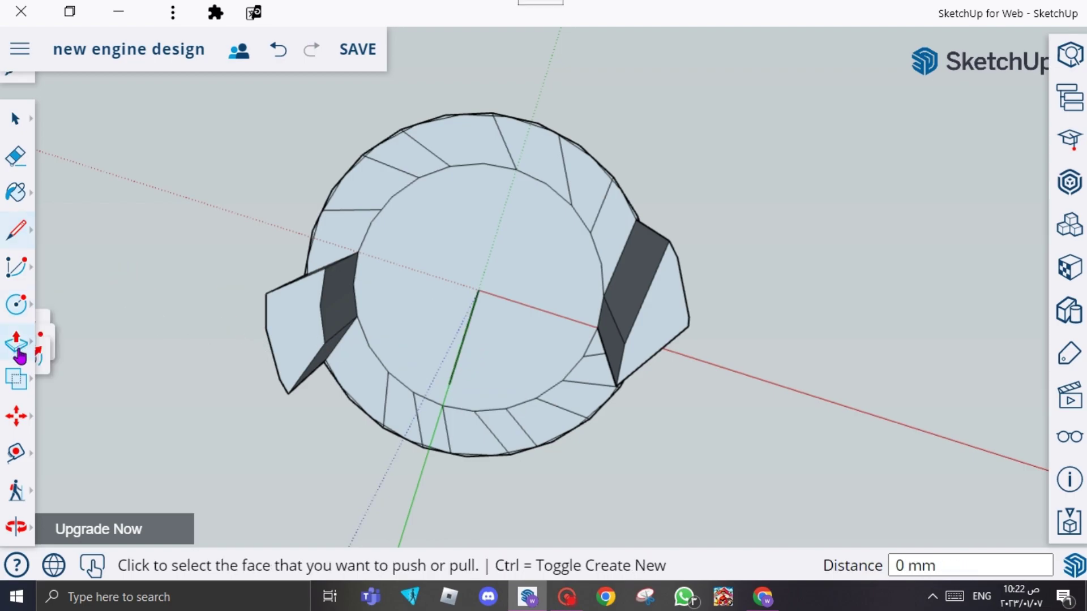
left_click(311, 339)
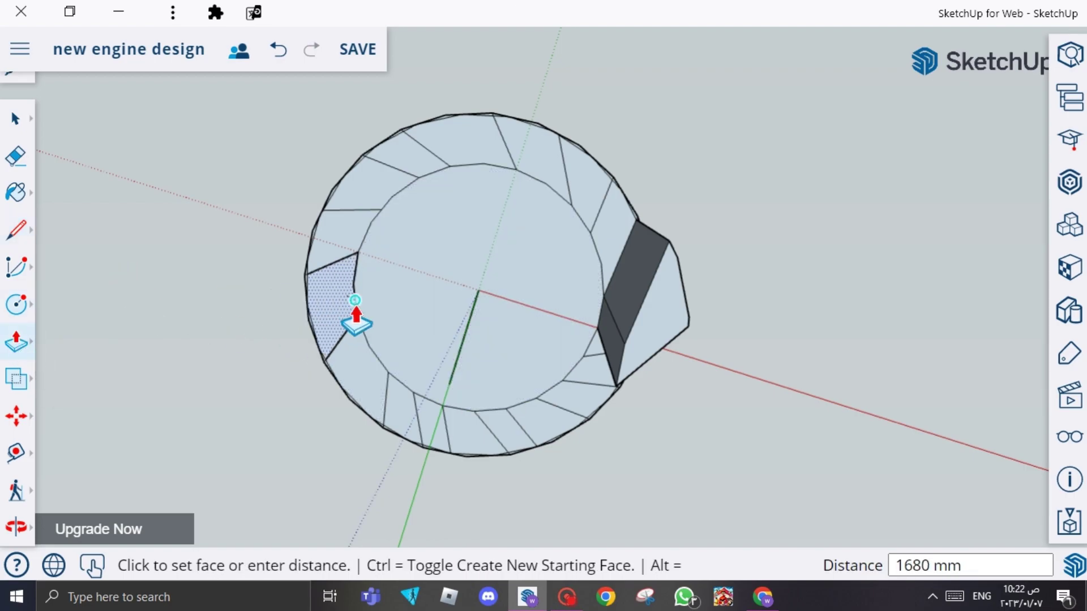
left_click(355, 301)
left_click(668, 340)
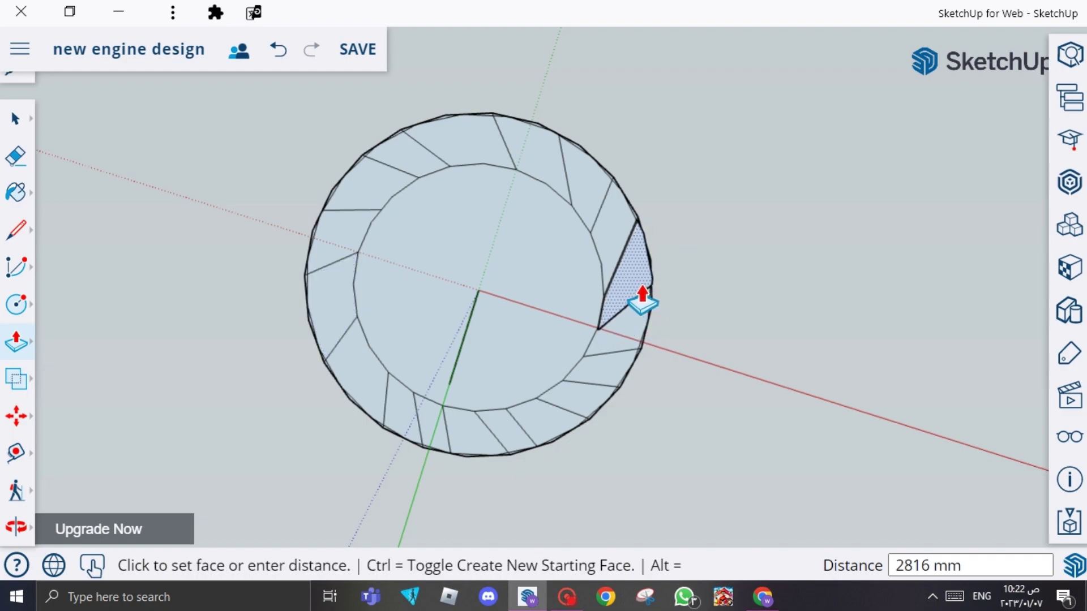
Step: Finish extruding the right wedge 2816 mm and start a circle at the line's endpoint
left_click(642, 302)
left_click(16, 299)
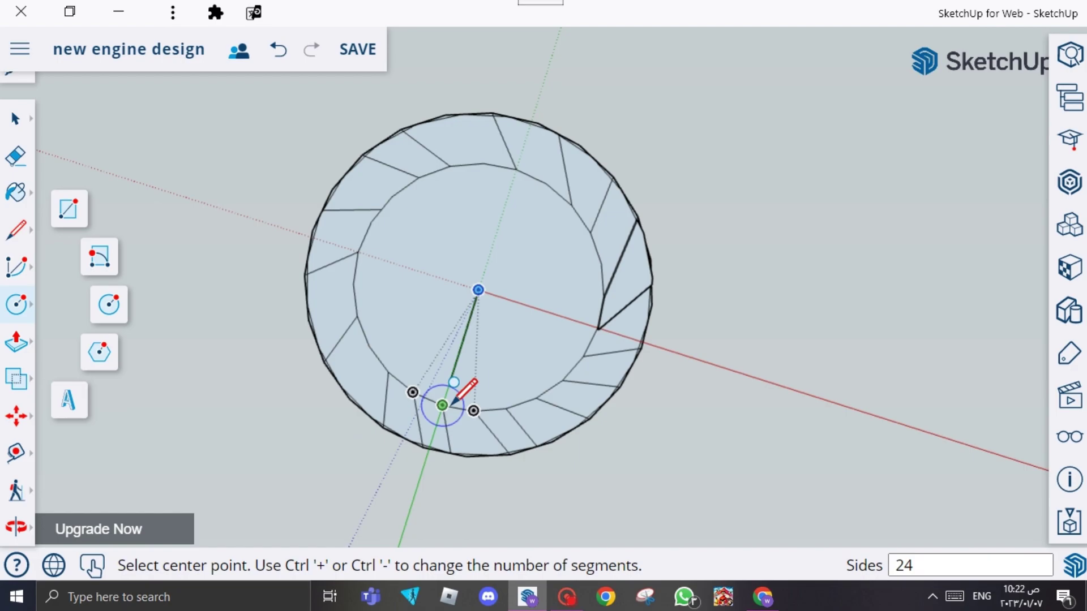
left_click(450, 383)
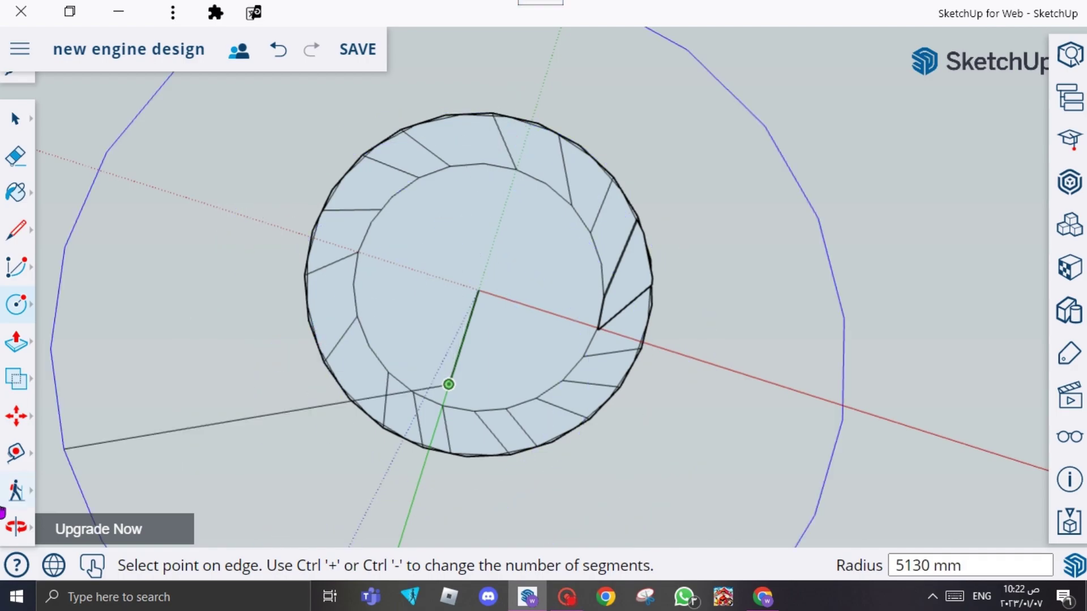
Step: Maximise the window and orbit to a top-down view of the prism ring
left_click(17, 531)
mouse_move(457, 315)
left_mouse_down()
mouse_move(590, 161)
mouse_move(616, 17)
mouse_move(618, 50)
left_mouse_up()
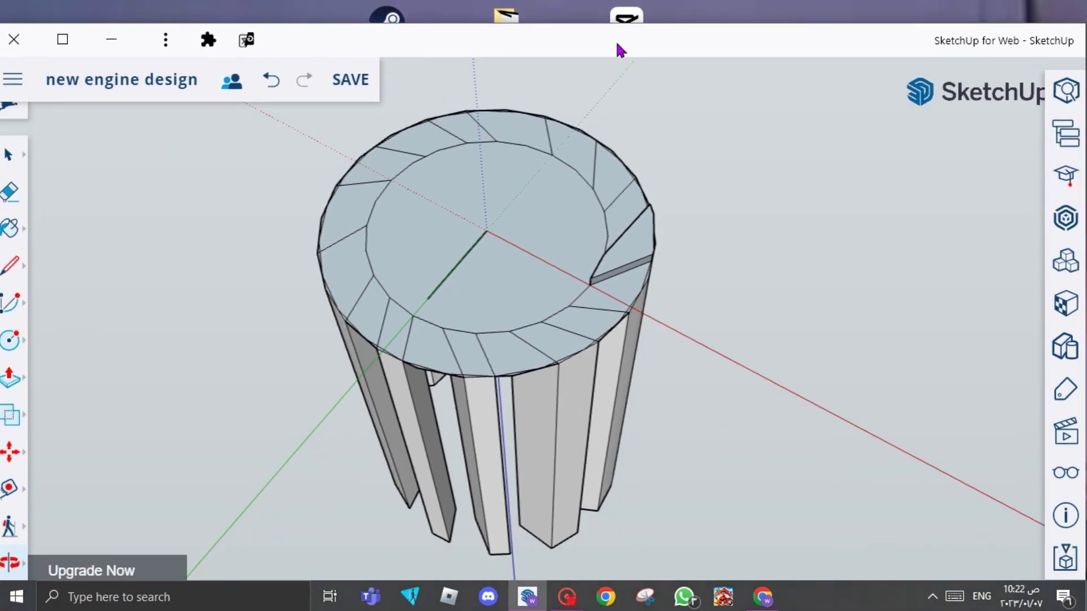
left_click(81, 35)
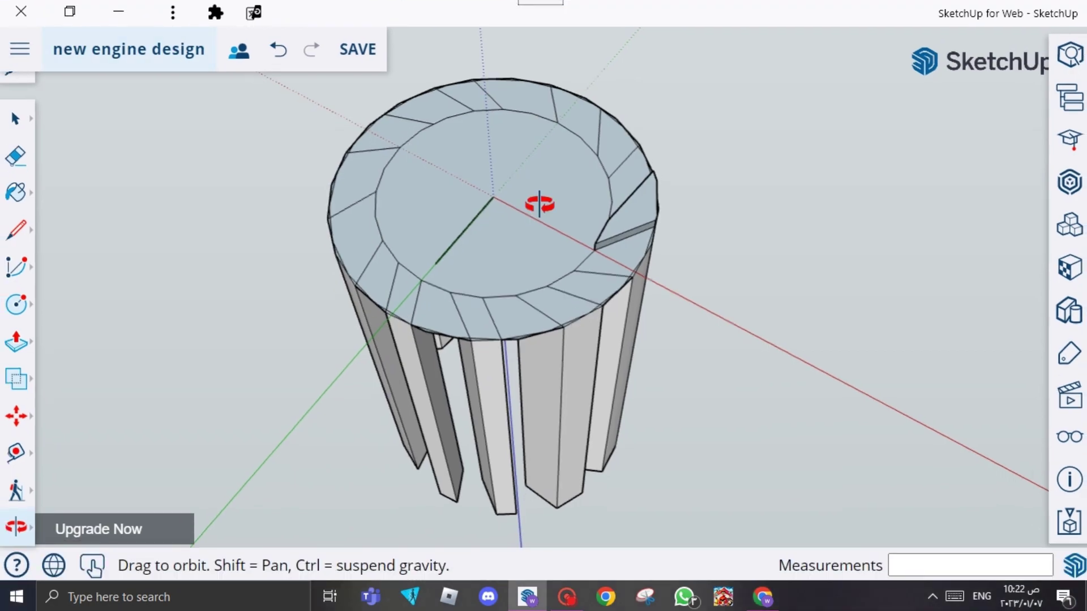
mouse_move(458, 210)
left_mouse_down()
mouse_move(504, 271)
mouse_move(553, 387)
mouse_move(631, 297)
mouse_move(701, 258)
mouse_move(746, 250)
left_mouse_up()
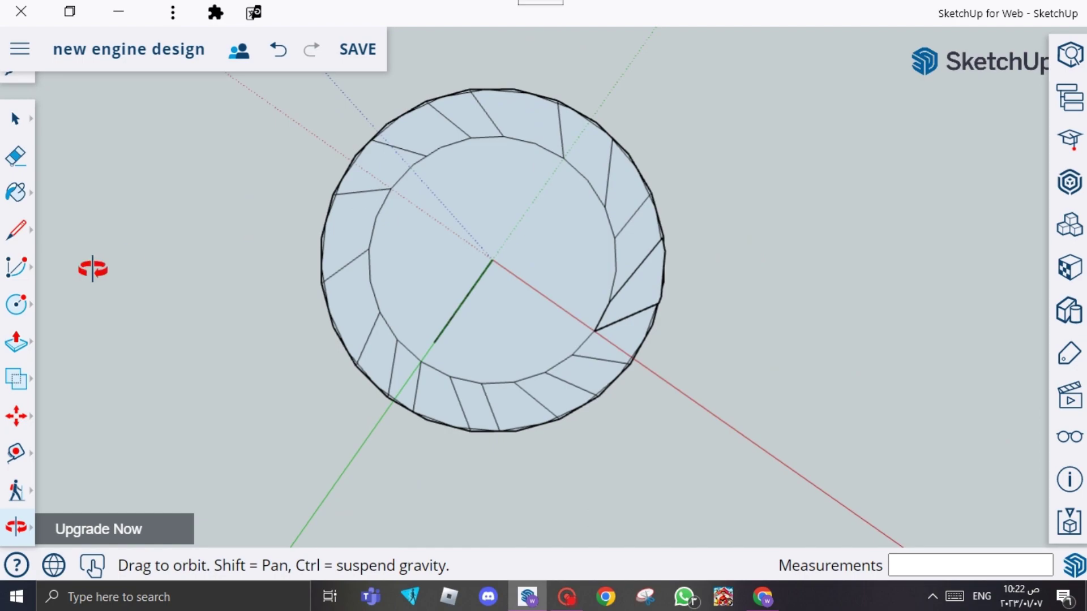
Step: Draw a short guide line from the origin partway across the top face
left_click(15, 222)
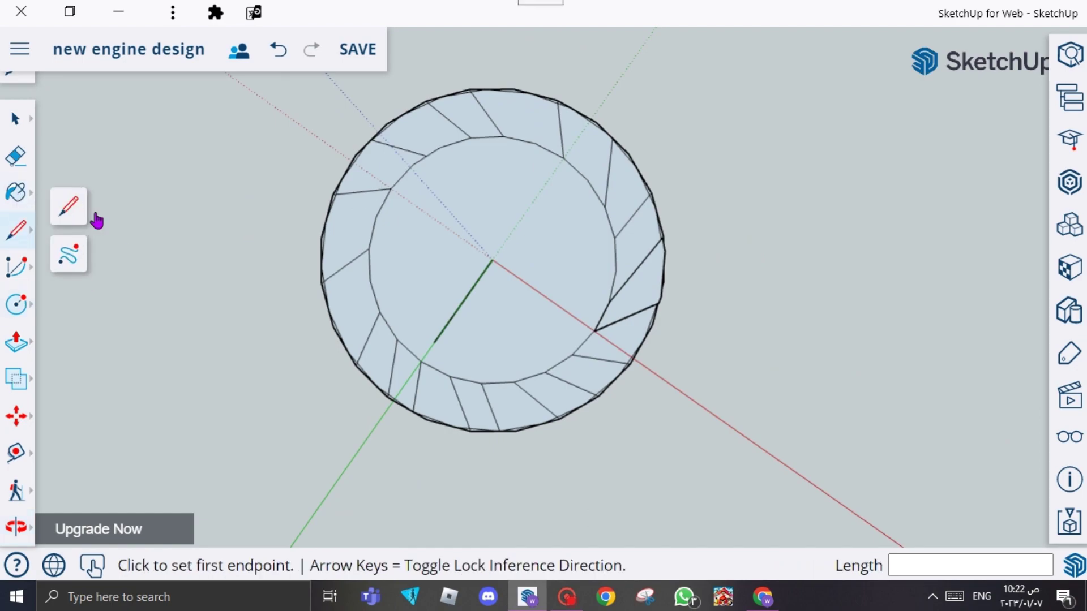
left_click(492, 259)
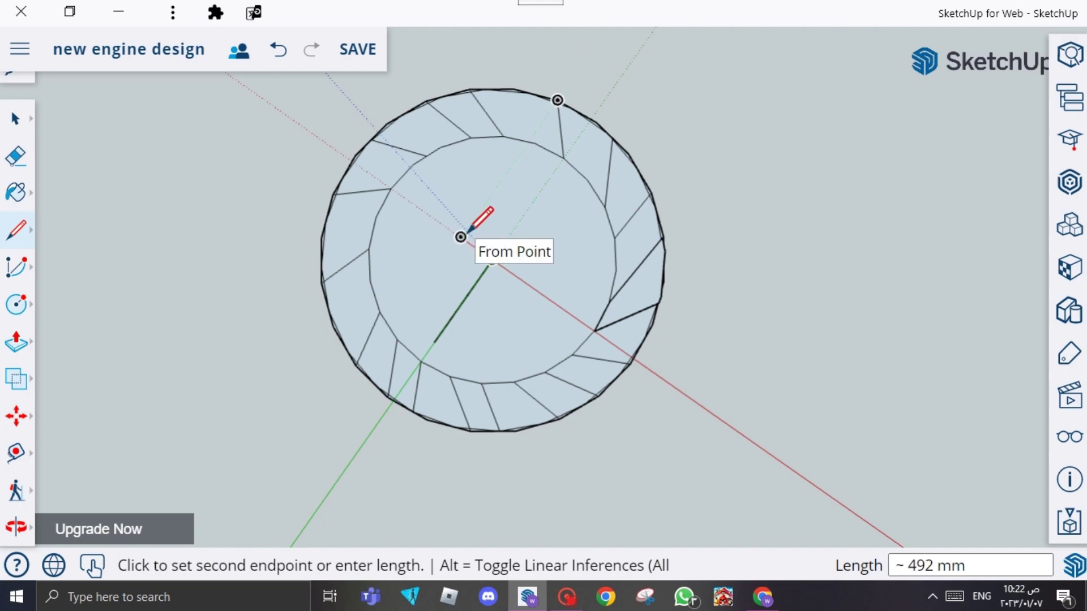
left_click(460, 237)
Step: Start a circle at the line's end, then abandon it by orbiting down onto the cylinder
left_click(16, 304)
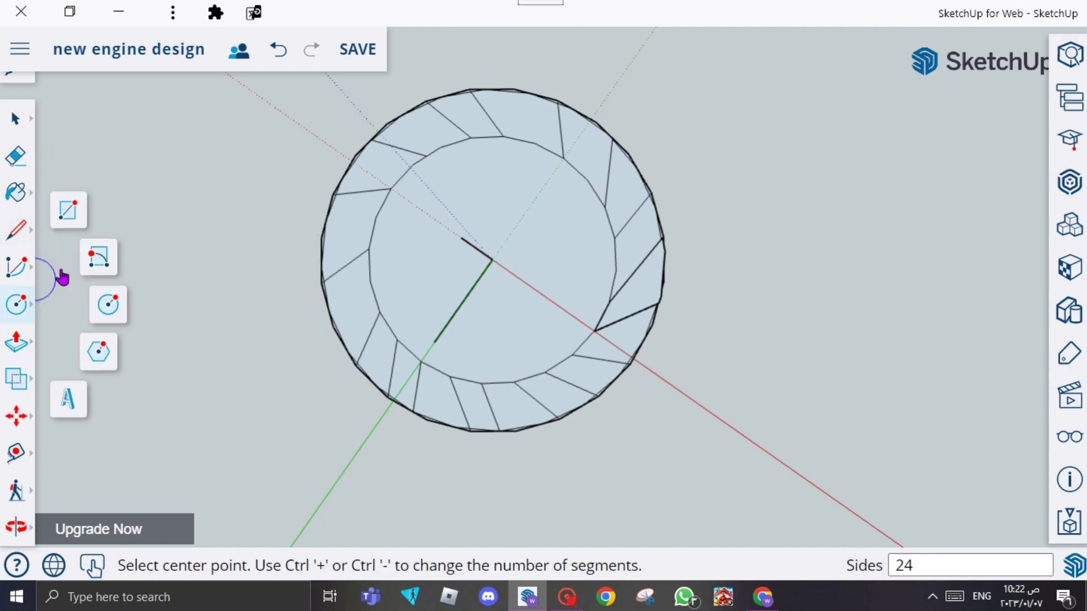
left_click(460, 237)
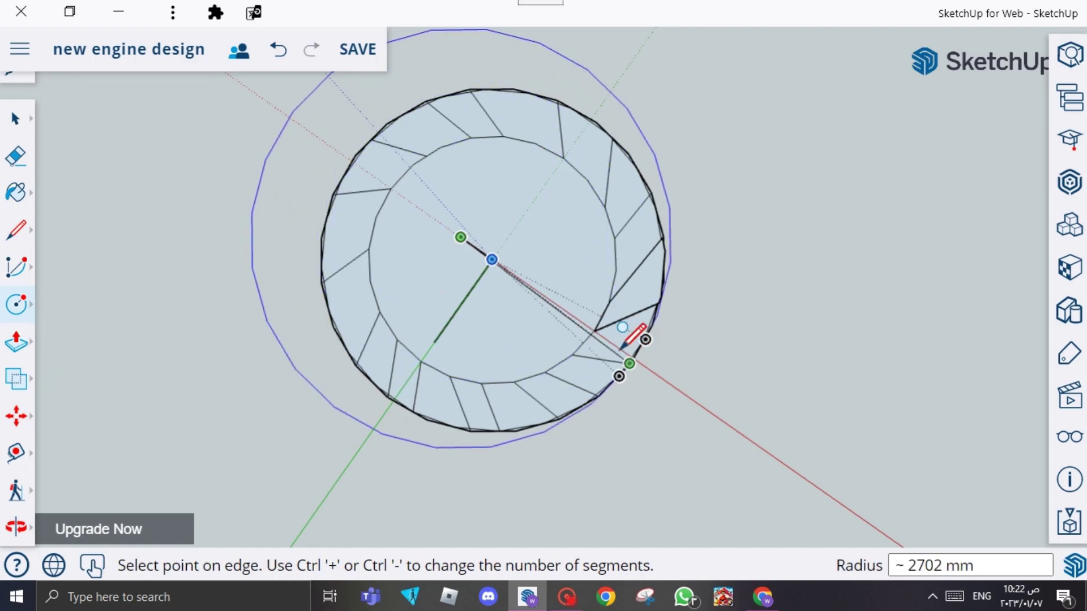
left_click(16, 527)
mouse_move(102, 480)
left_mouse_down()
mouse_move(606, 226)
mouse_move(705, 262)
mouse_move(979, 84)
left_mouse_up()
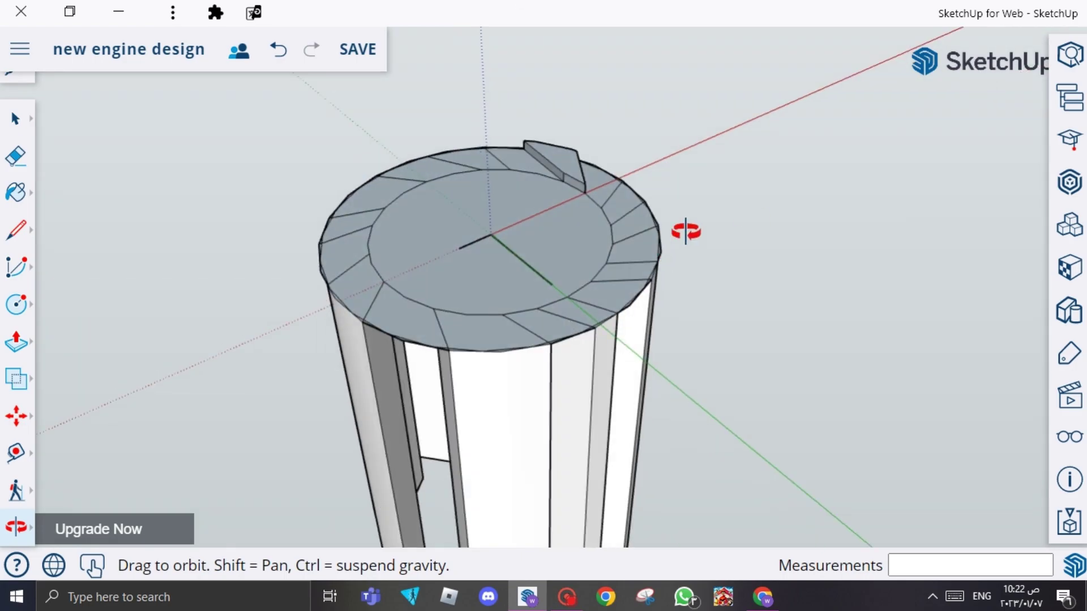
left_click_drag(687, 231, 780, 232)
Step: Draw a line from the top face's centre to the inner circle's edge
left_click(25, 234)
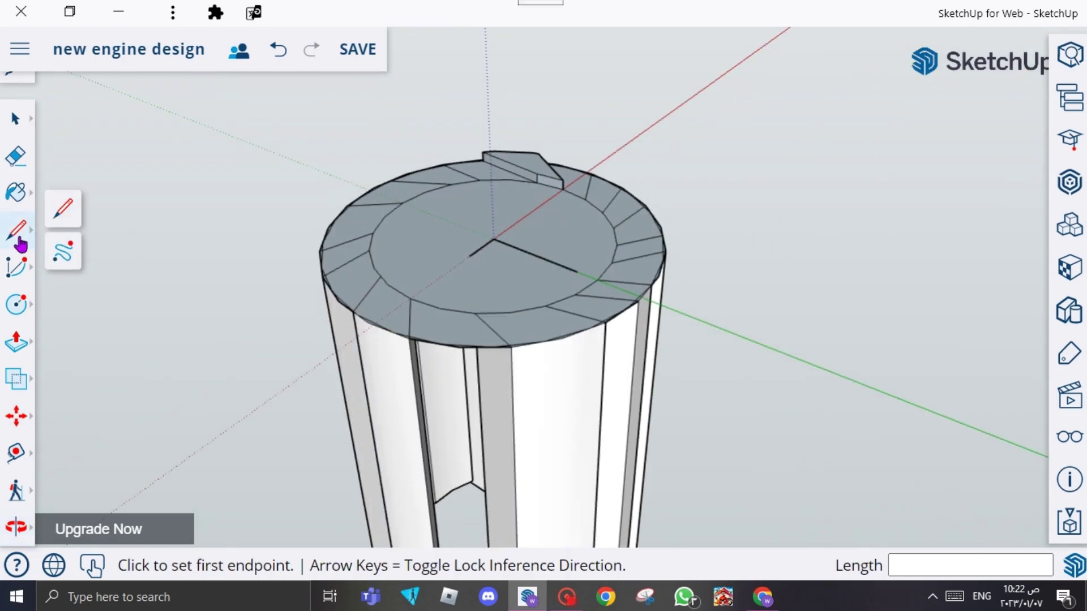
left_click(493, 239)
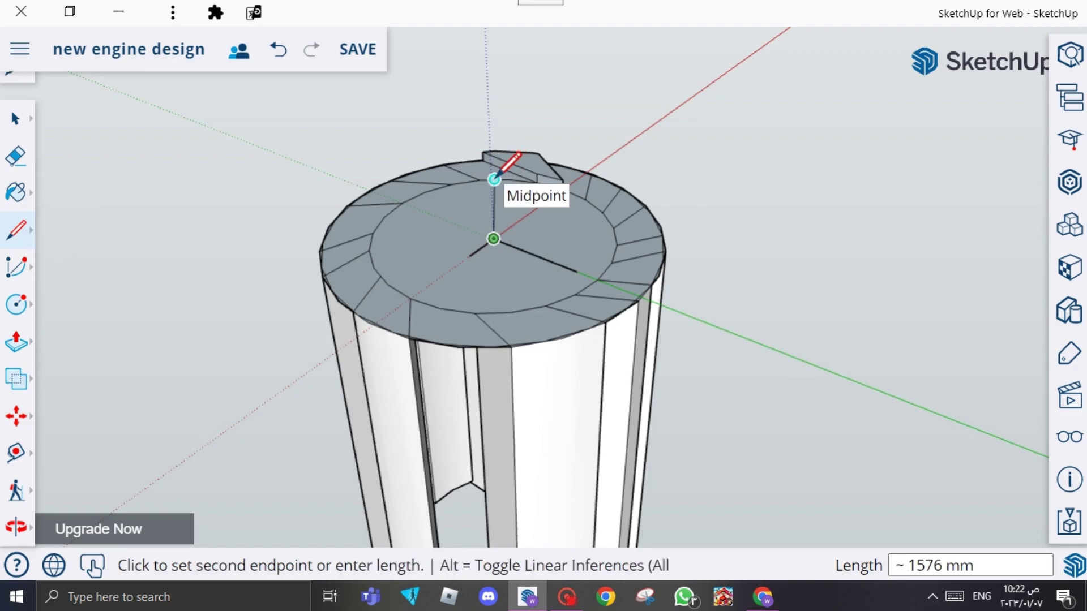
left_click(493, 179)
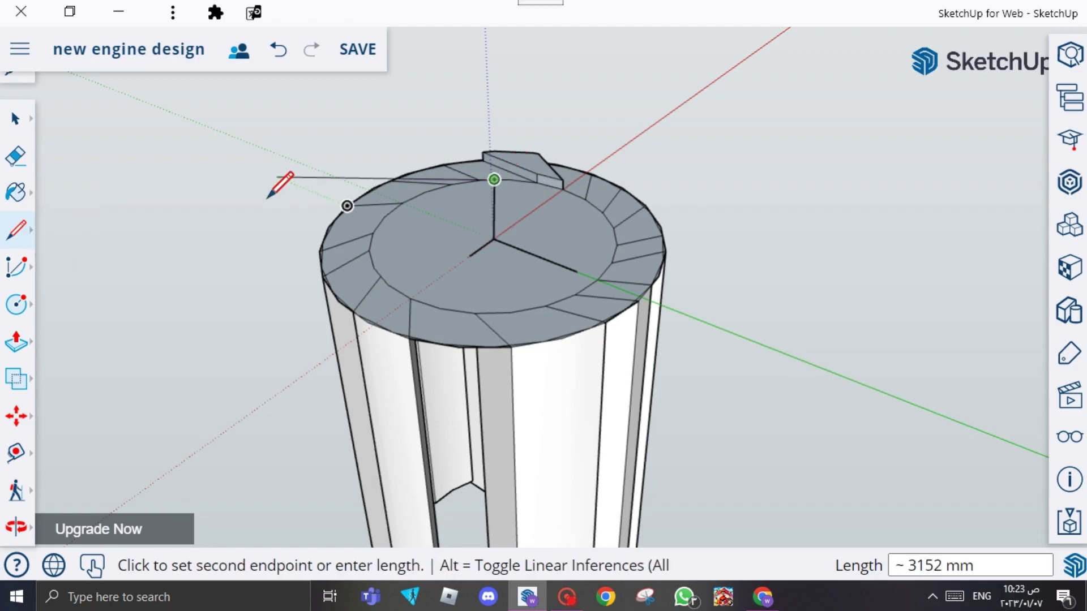
Step: Try a circle at that edge point, discard the oversized circle, and orbit the cylinder
left_click(31, 314)
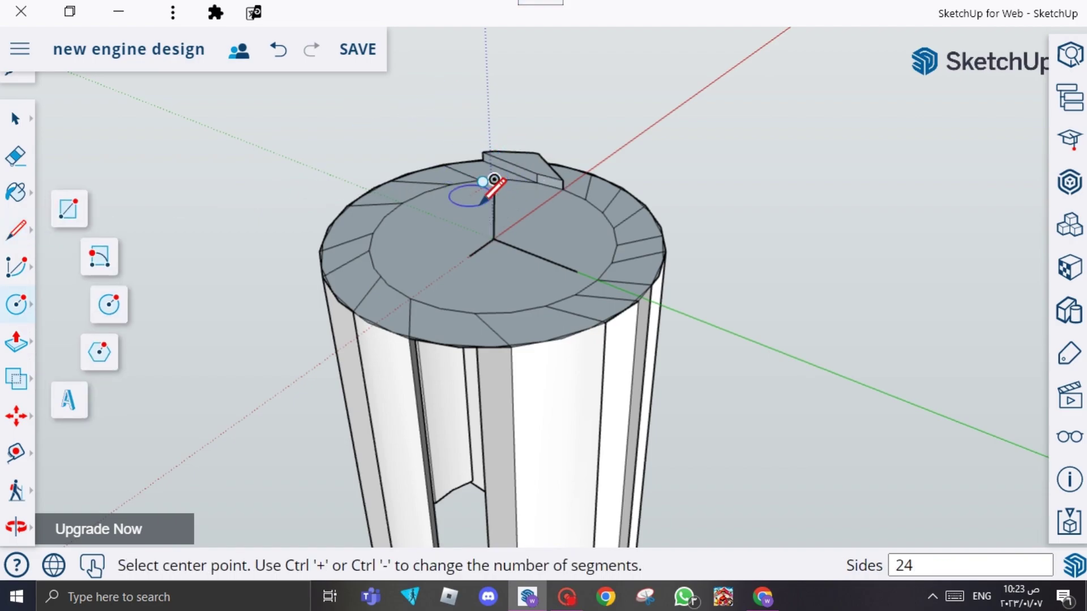
left_click(494, 179)
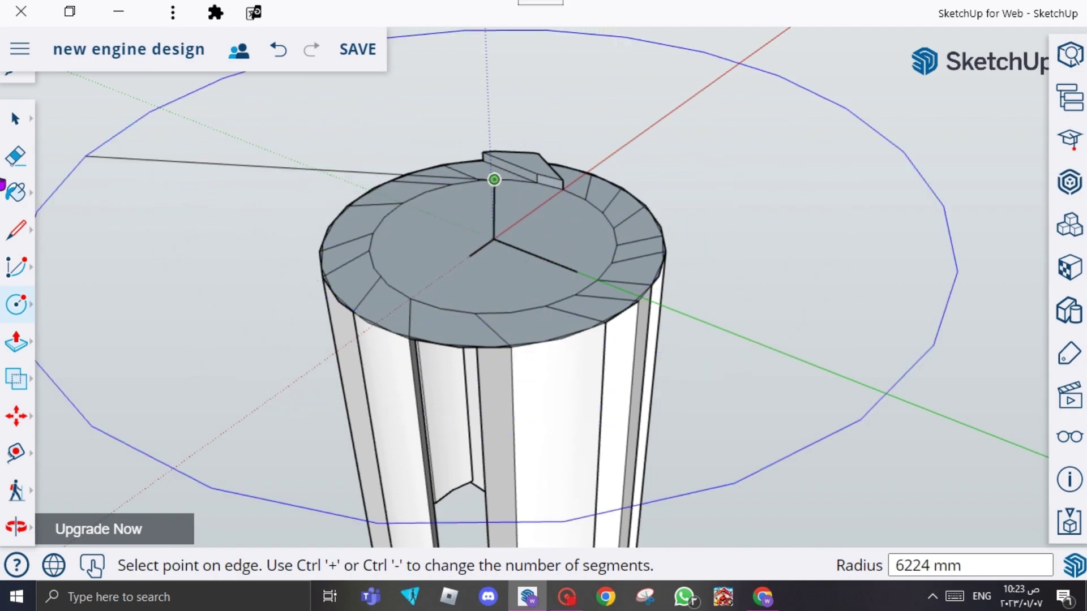
left_click(17, 300)
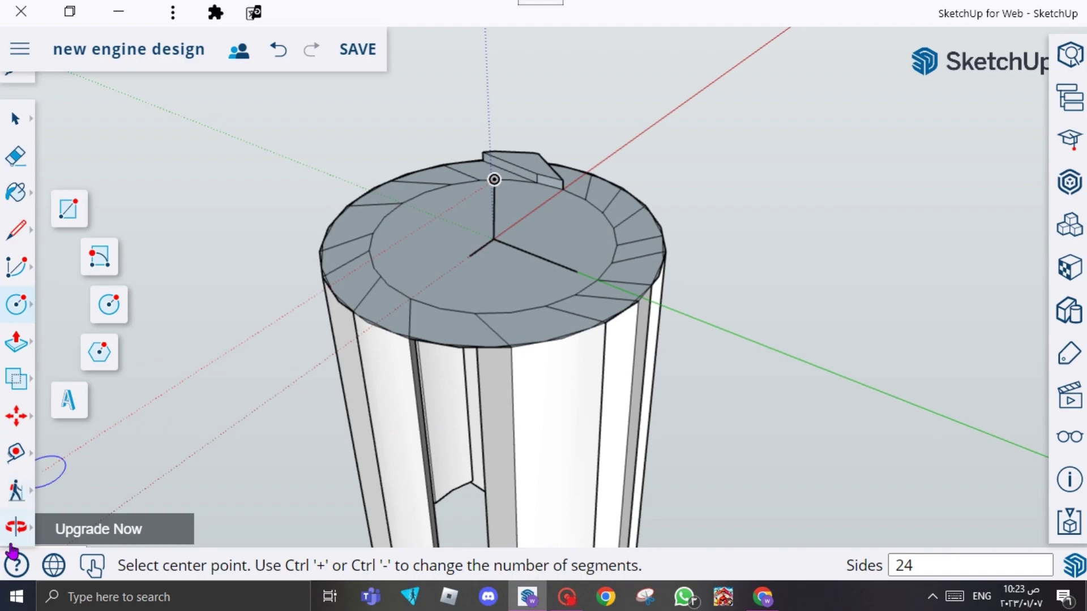
left_click(16, 527)
mouse_move(396, 340)
left_mouse_down()
mouse_move(864, 169)
mouse_move(941, 257)
mouse_move(825, 369)
mouse_move(928, 413)
left_mouse_up()
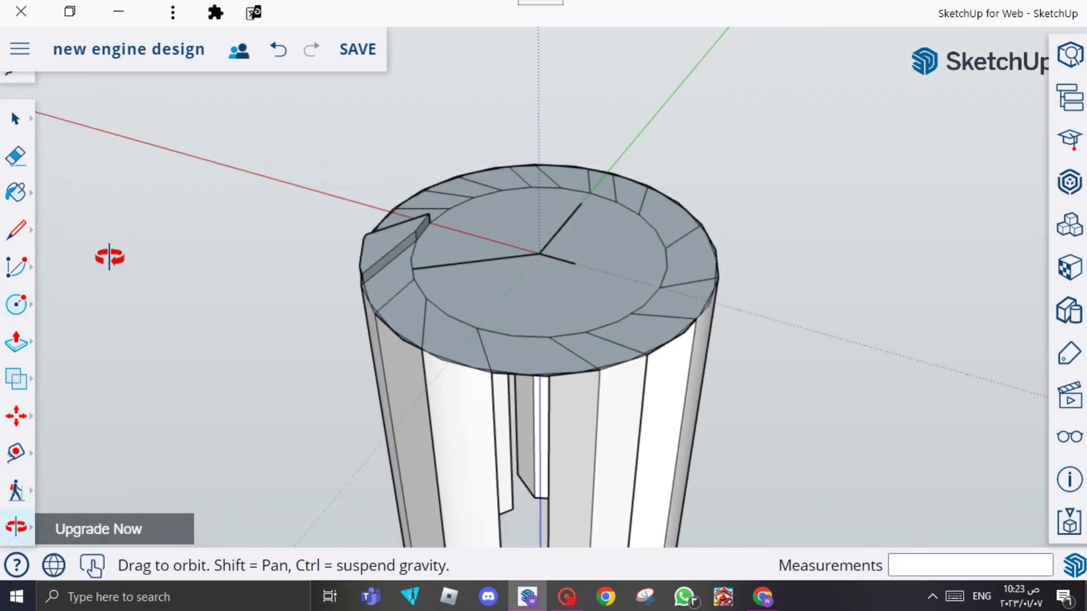
left_click(16, 120)
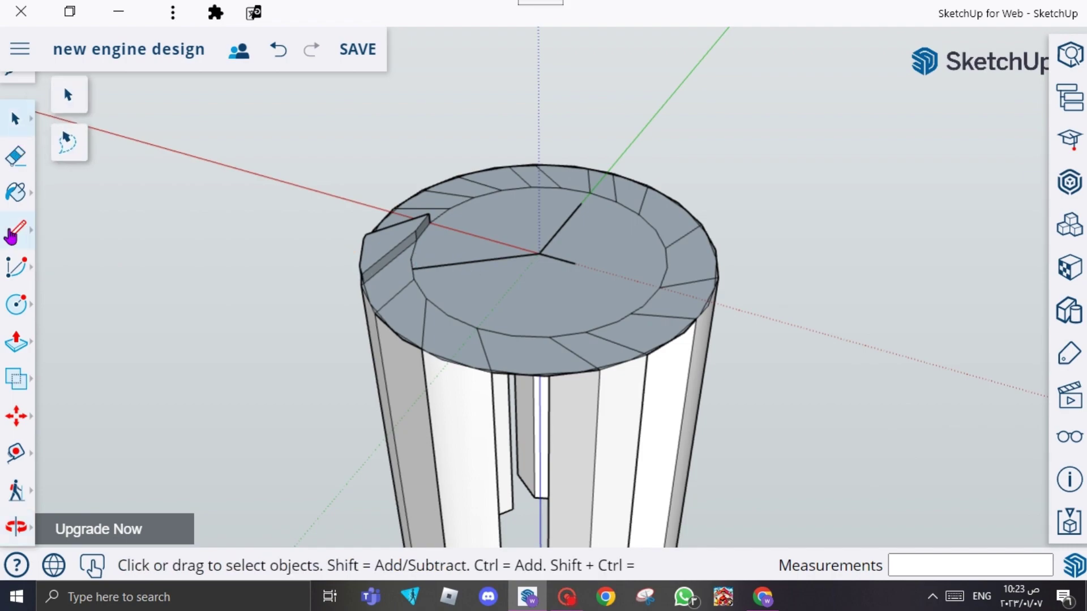
left_click(16, 229)
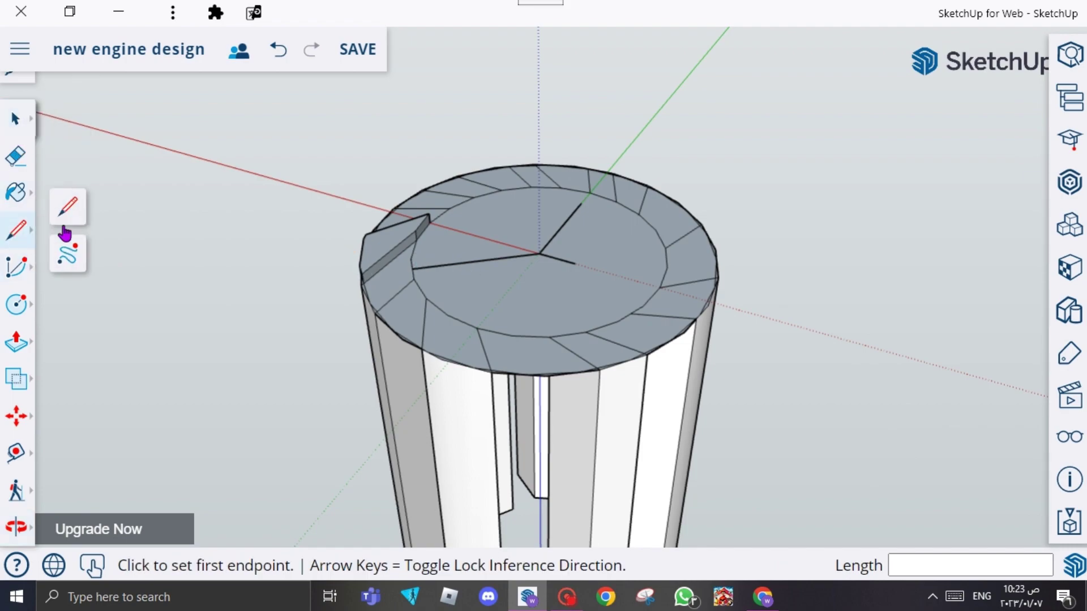
left_click(540, 252)
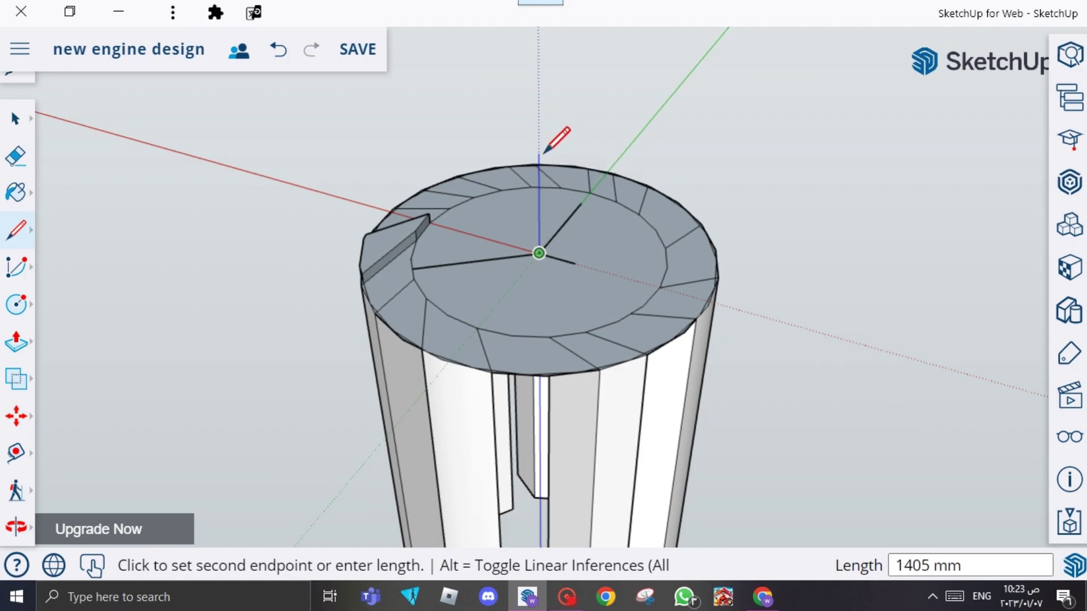
key("Escape")
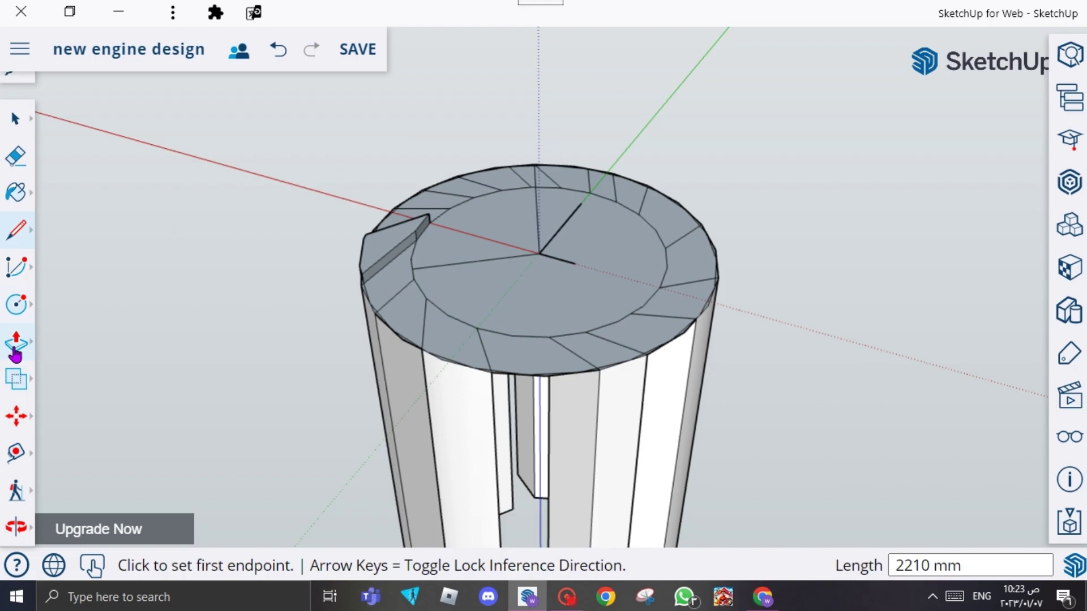
left_click(17, 306)
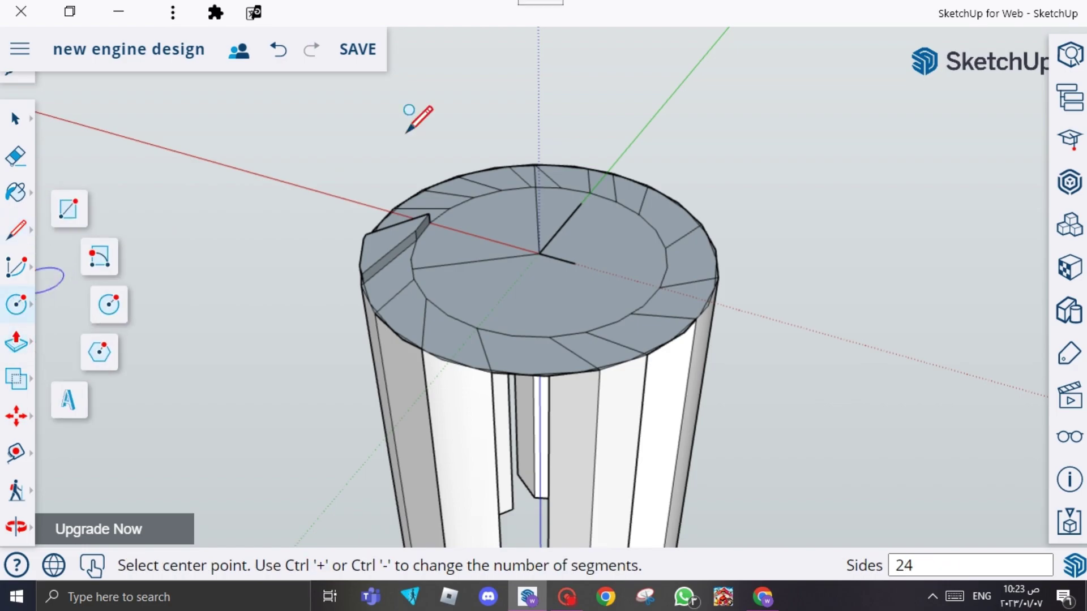
left_click(539, 163)
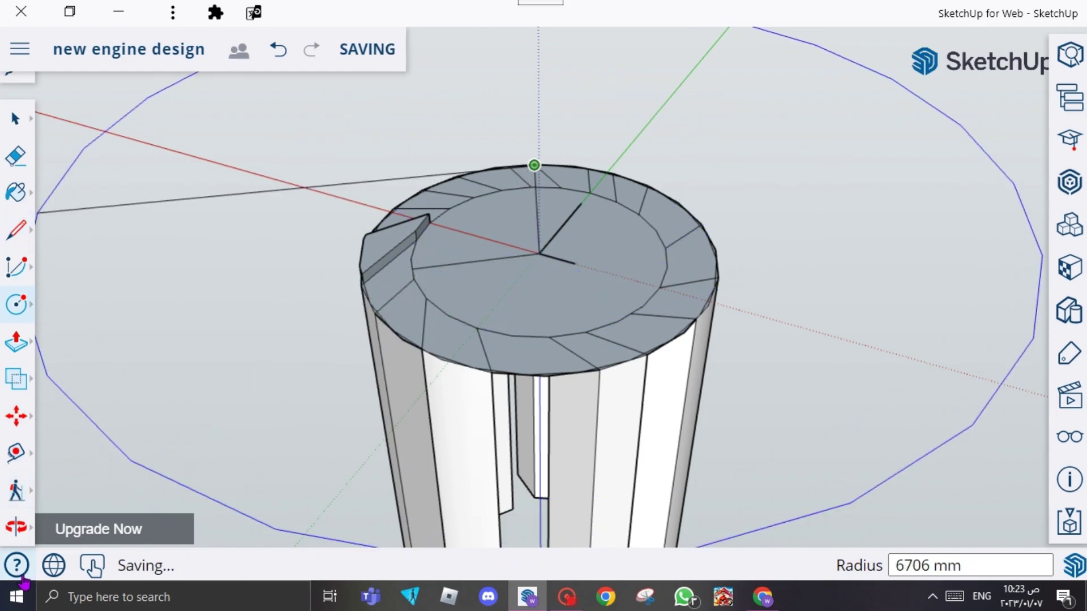
left_click(15, 531)
Step: Draw a vertical line rising from the top face's centre and start a circle at its top
left_click_drag(575, 332, 335, 247)
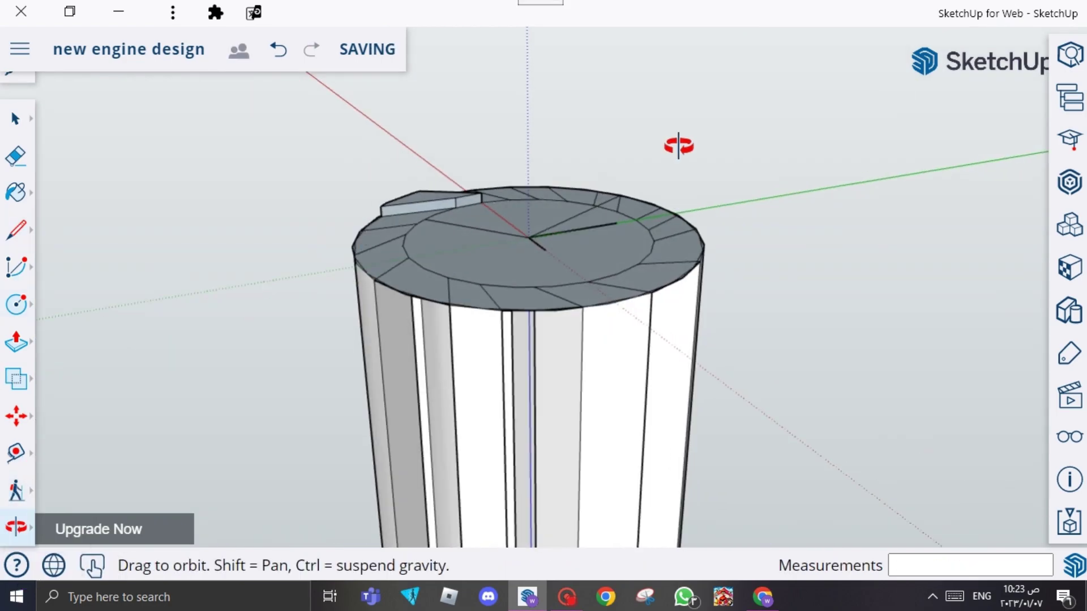
mouse_move(678, 147)
left_mouse_down()
mouse_move(518, 318)
mouse_move(381, 194)
mouse_move(468, 218)
left_mouse_up()
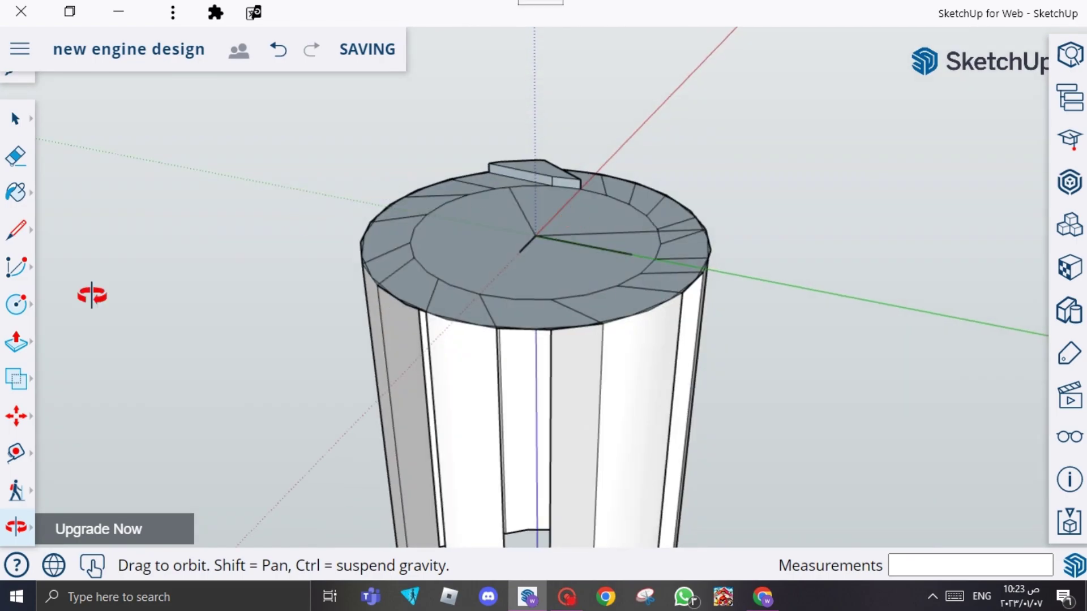
left_click(11, 237)
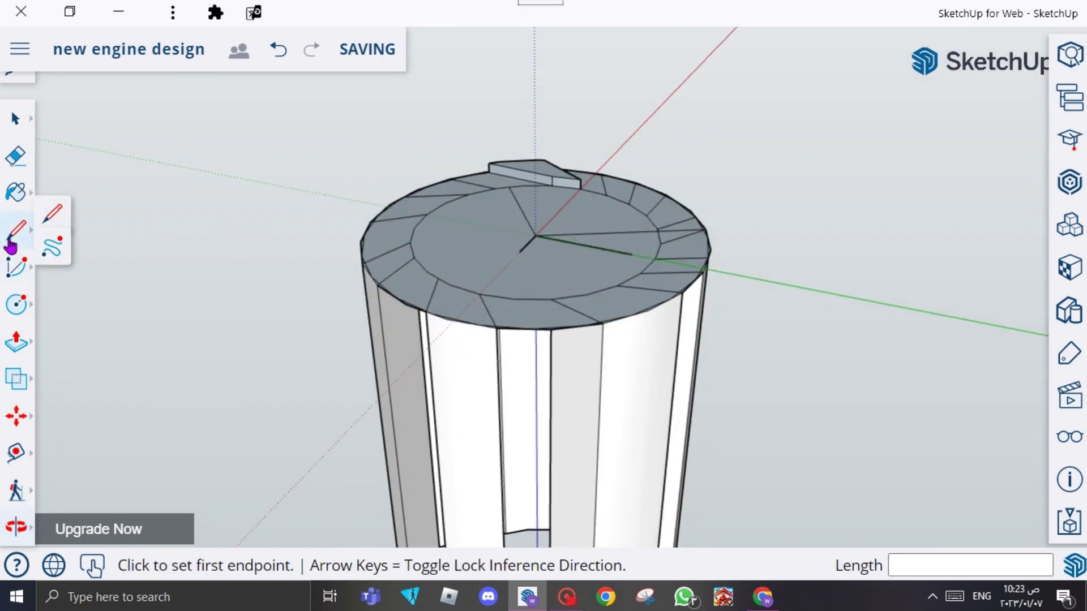
left_click(533, 150)
left_click(534, 235)
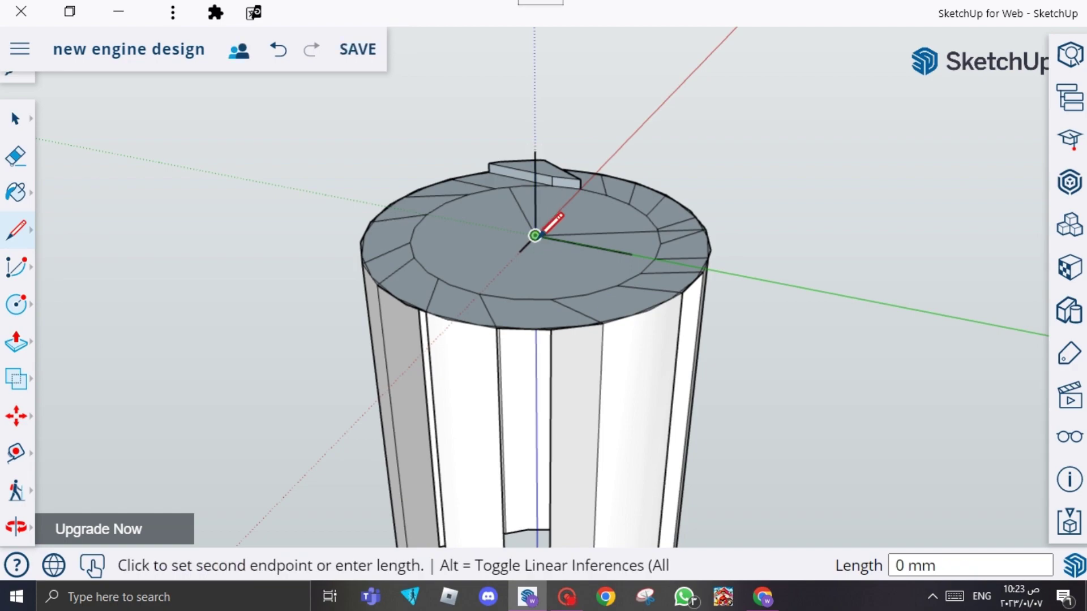
left_click(17, 306)
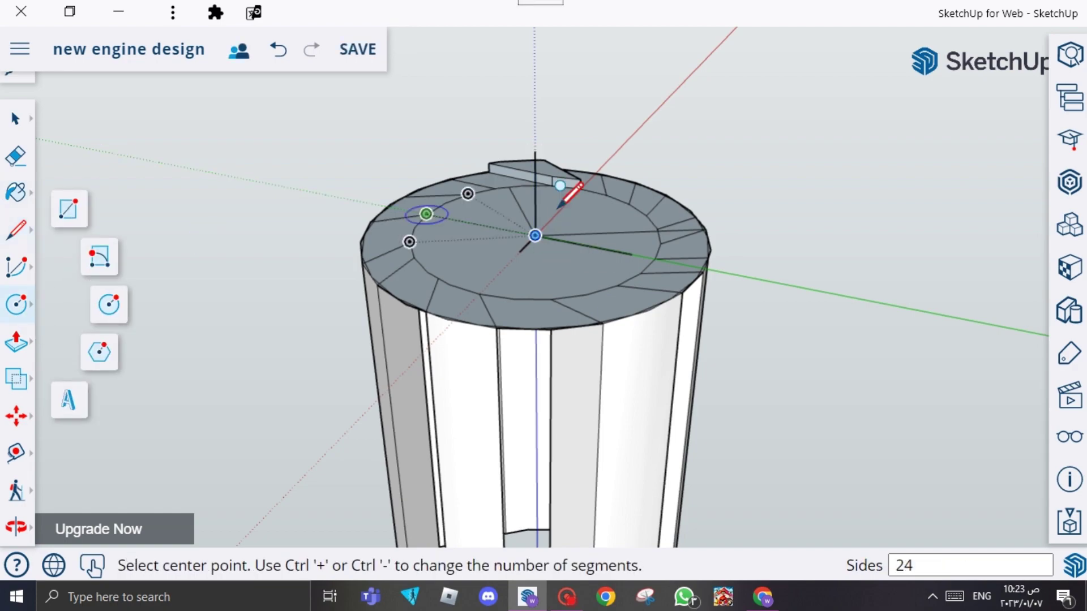
left_click(534, 150)
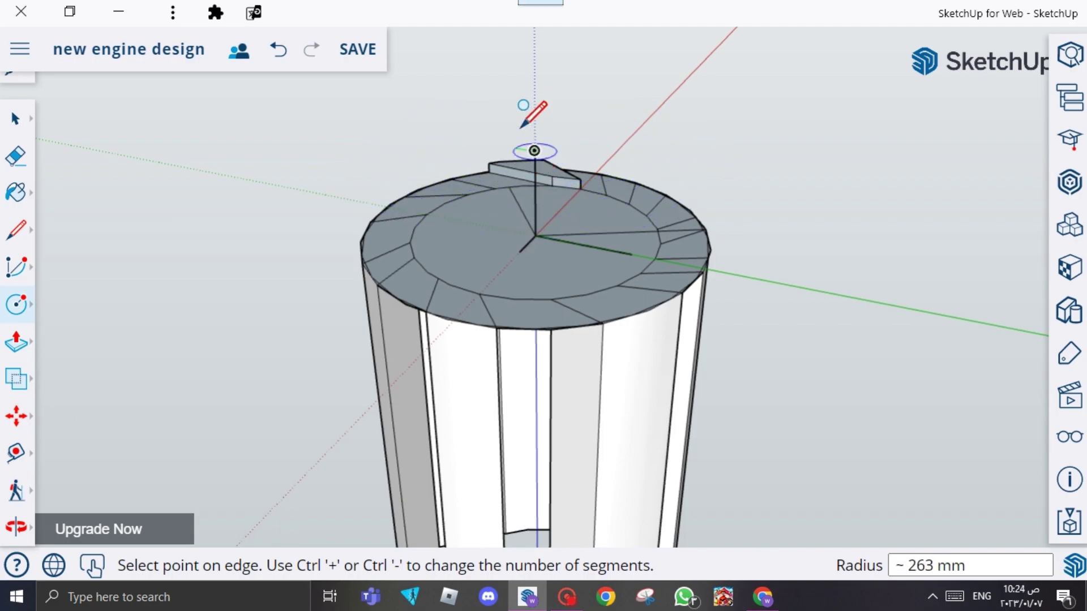
Step: Finish the top circle and push/pull it twice into a thin disc cap
left_click(523, 90)
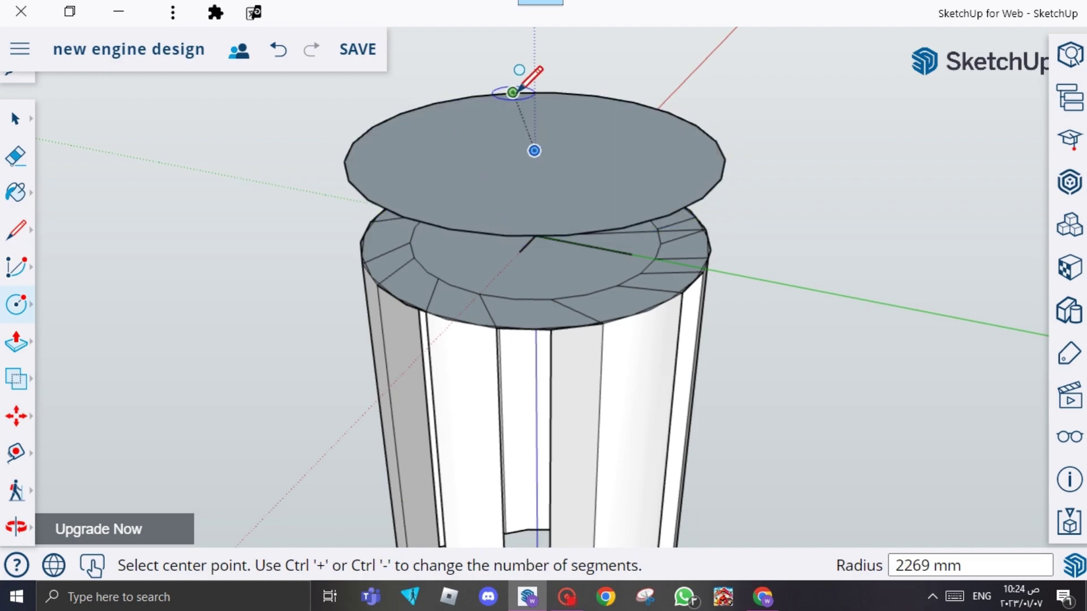
left_click(13, 343)
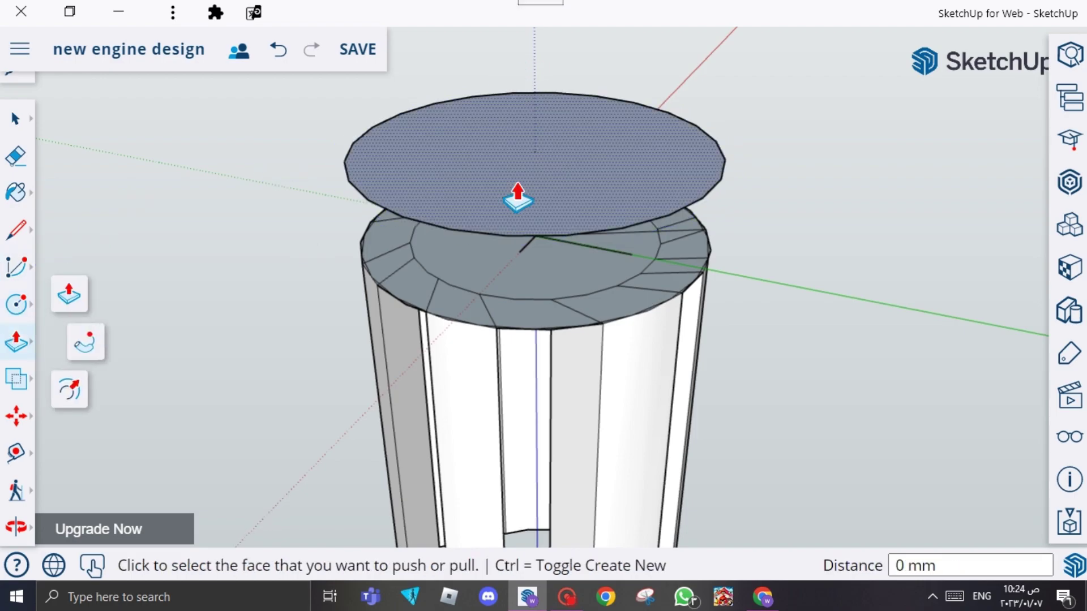
left_click(536, 182)
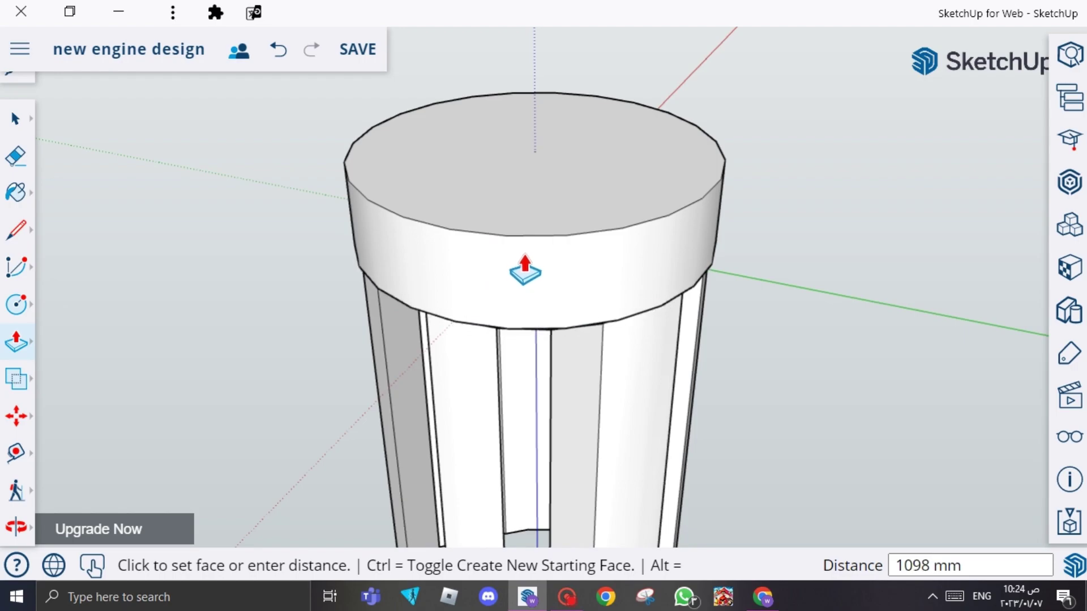
left_click(524, 271)
left_click(510, 205)
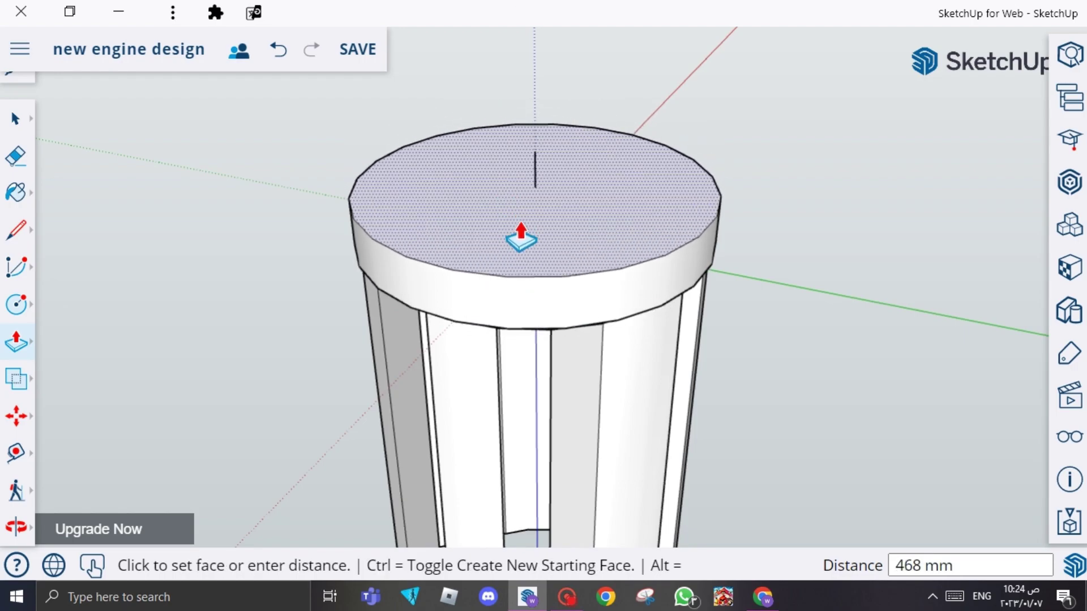
left_click(526, 259)
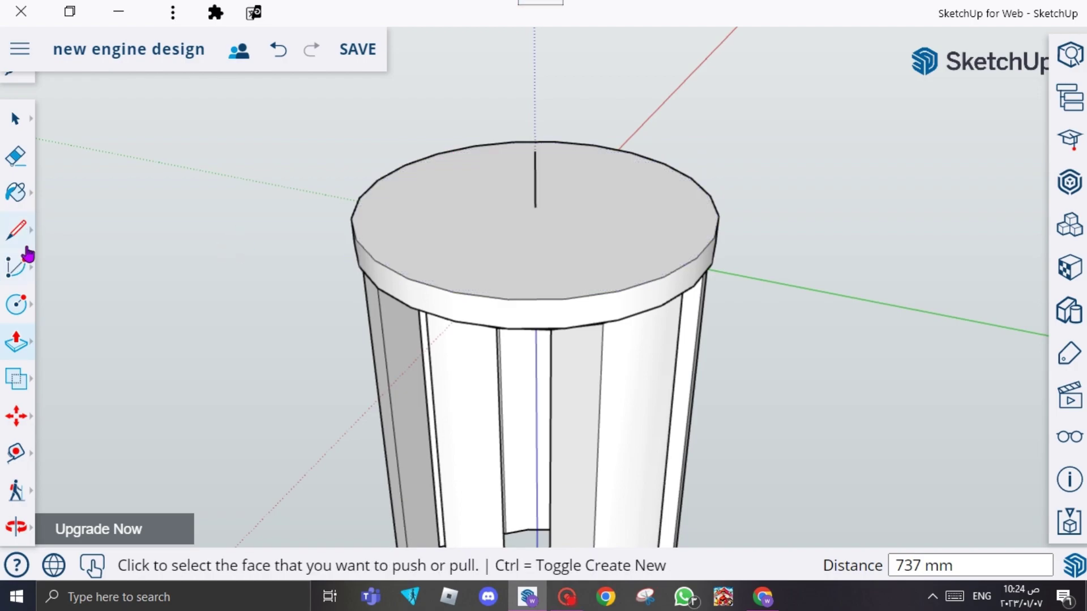
Step: Start another circle centred on the top face, then cancel it
left_click(16, 307)
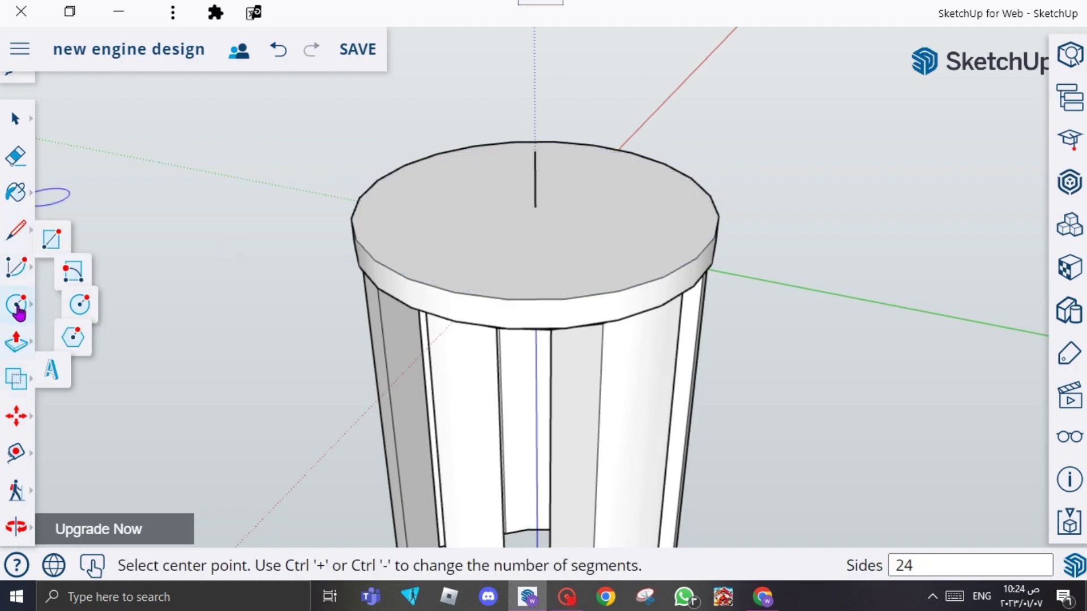
left_click(535, 206)
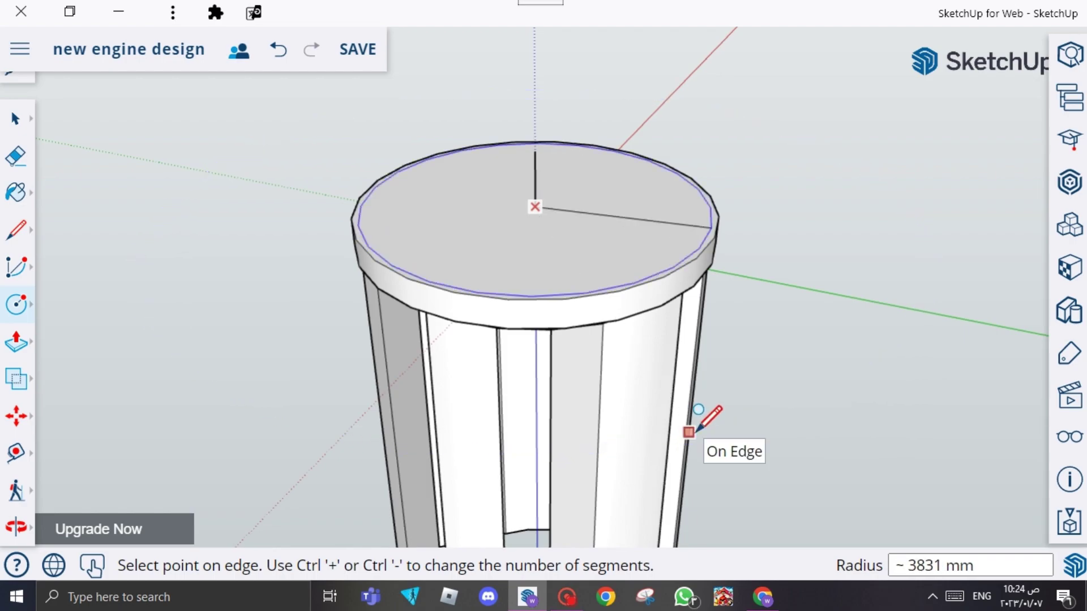
left_click(14, 311)
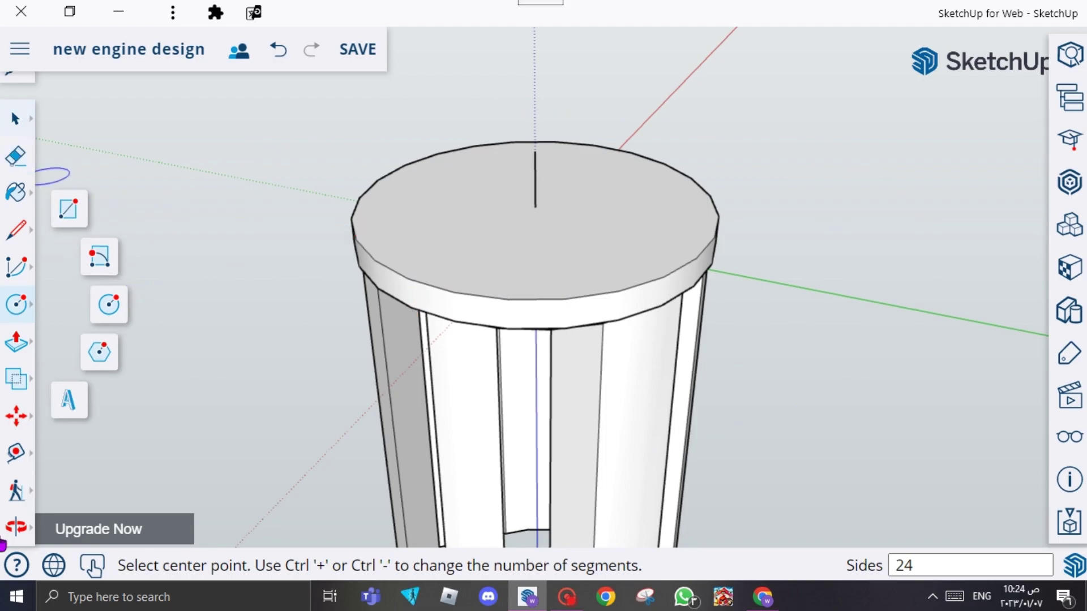
left_click(15, 528)
left_click_drag(444, 345, 536, 165)
right_click(410, 597)
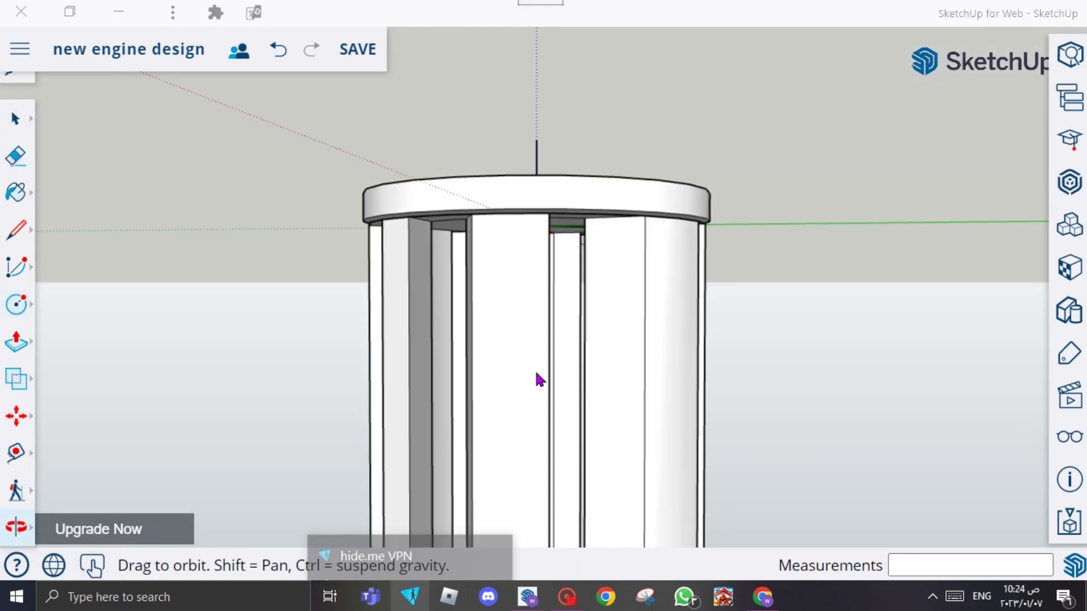
left_click(36, 509)
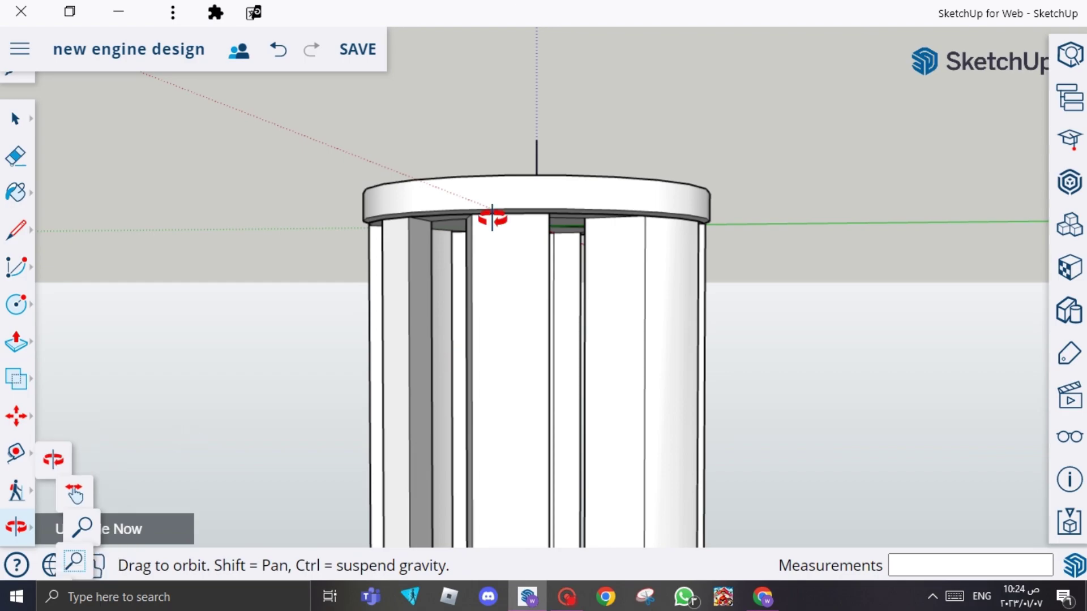
left_click_drag(493, 216, 627, 75)
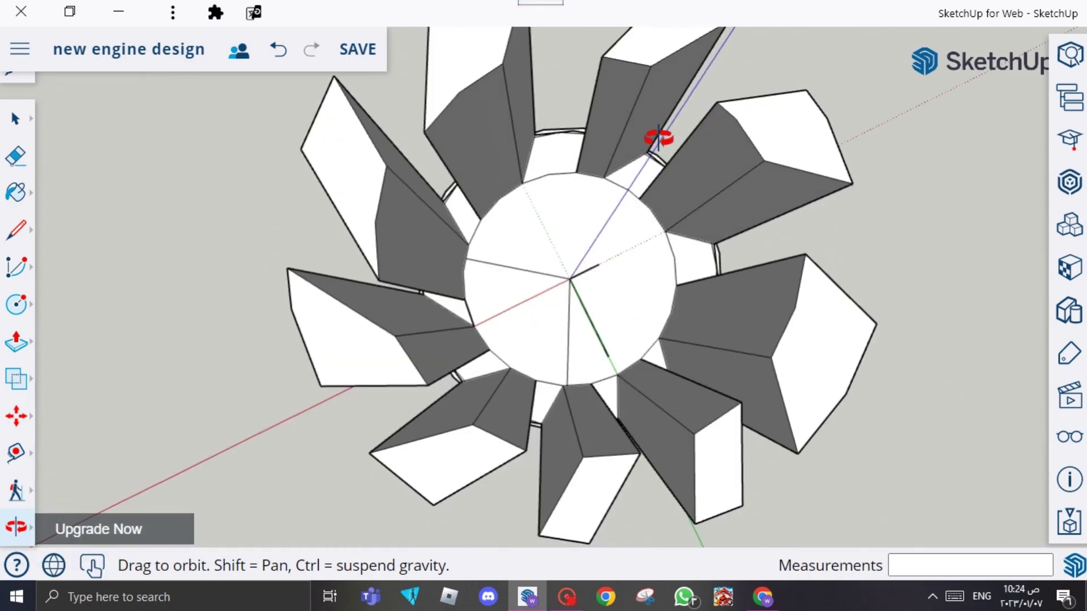
mouse_move(611, 181)
left_mouse_down()
mouse_move(636, 146)
mouse_move(607, 156)
left_mouse_up()
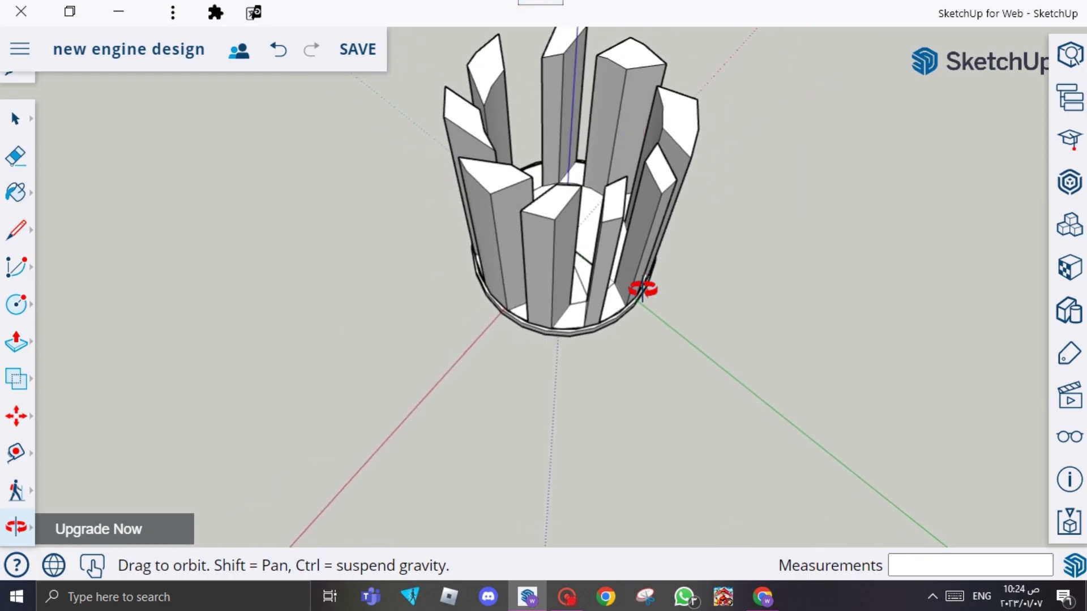
left_click(20, 236)
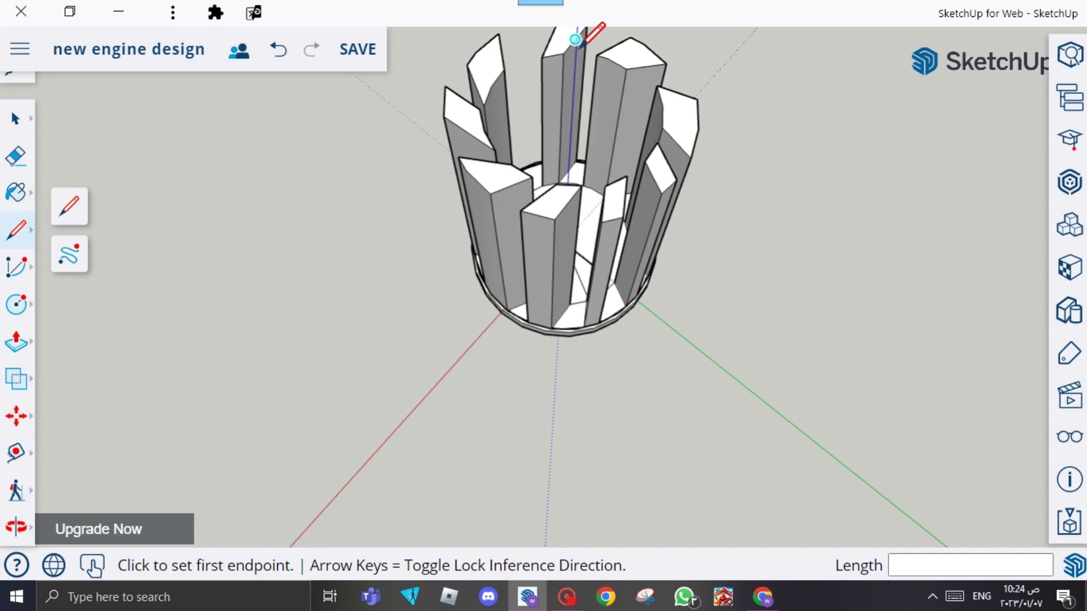
left_click(577, 39)
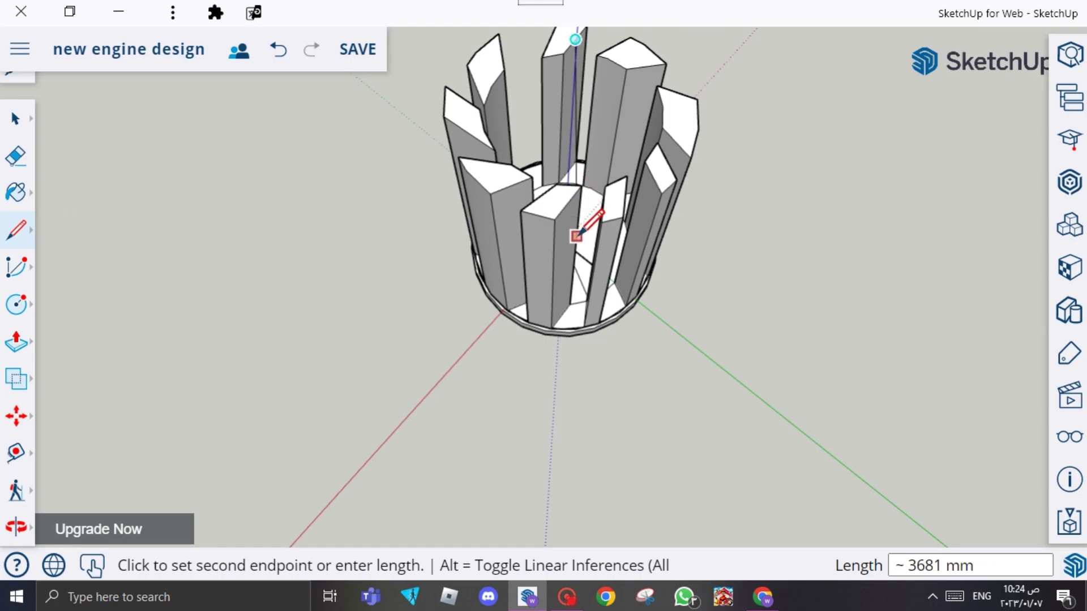
left_click(17, 526)
left_click(64, 499)
left_click_drag(529, 181, 374, 195)
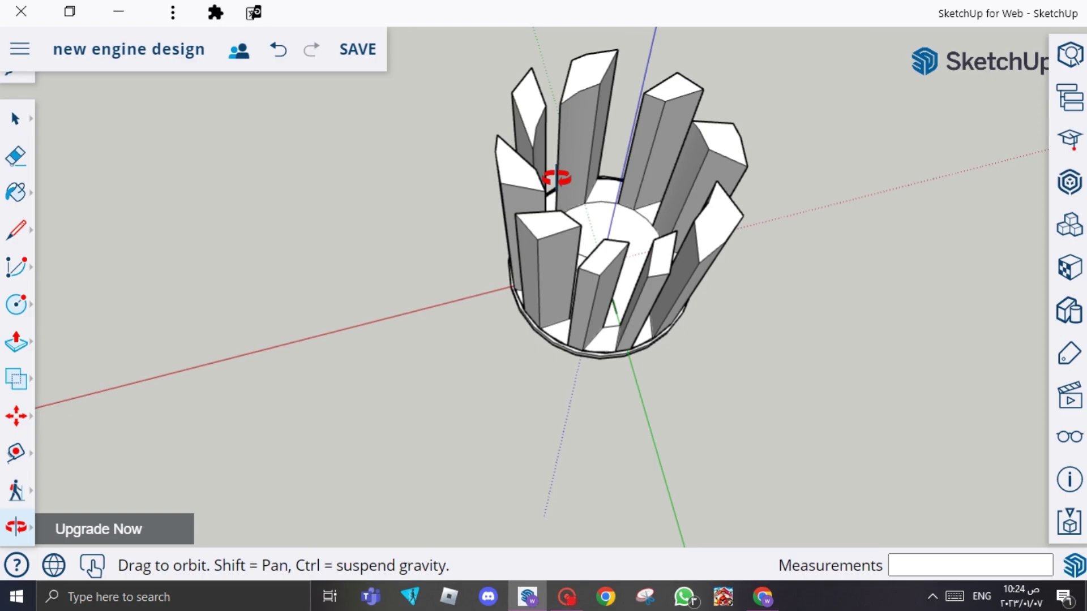
left_click_drag(557, 179, 414, 219)
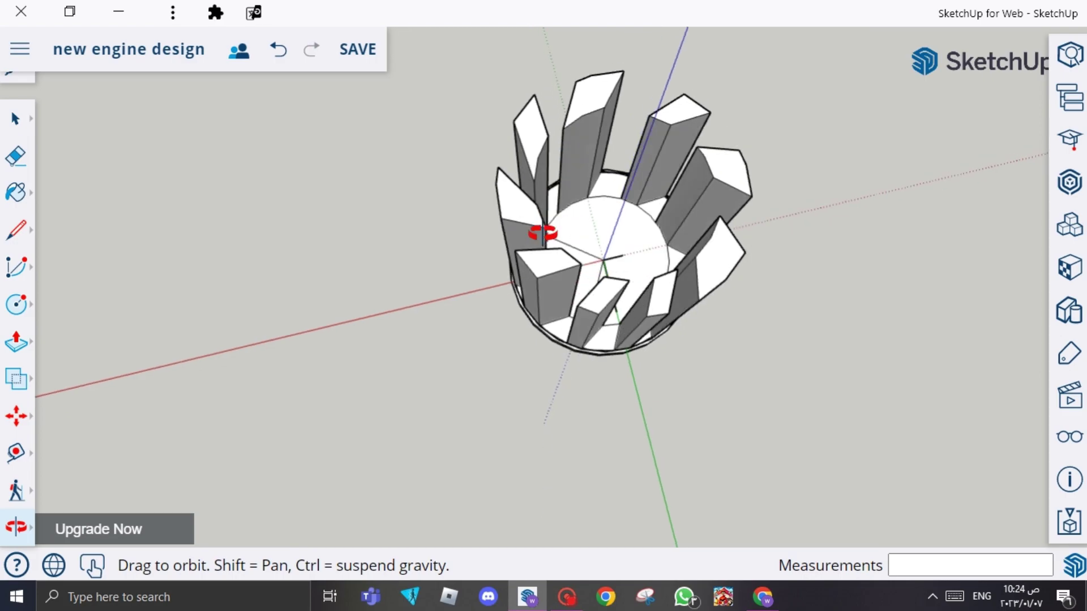
left_click(16, 240)
left_click(695, 133)
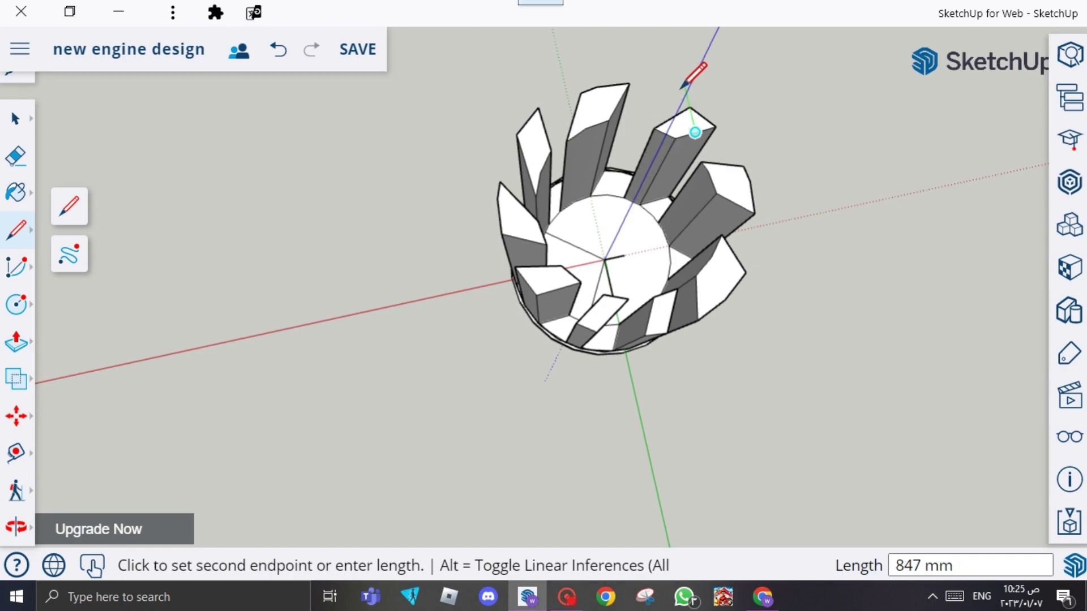
left_click(25, 231)
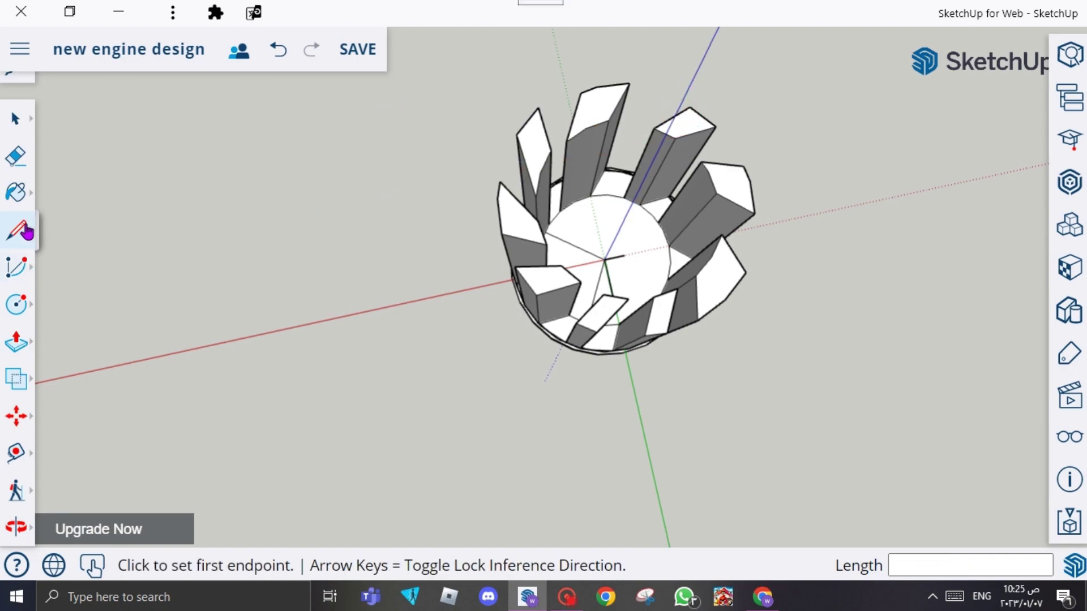
left_click(689, 91)
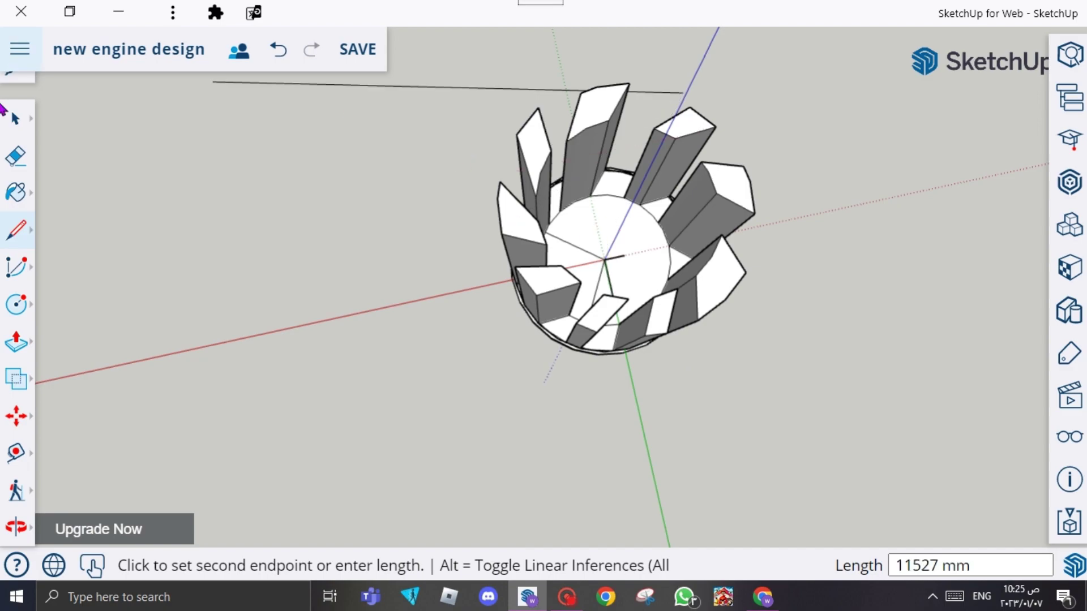
left_click(17, 232)
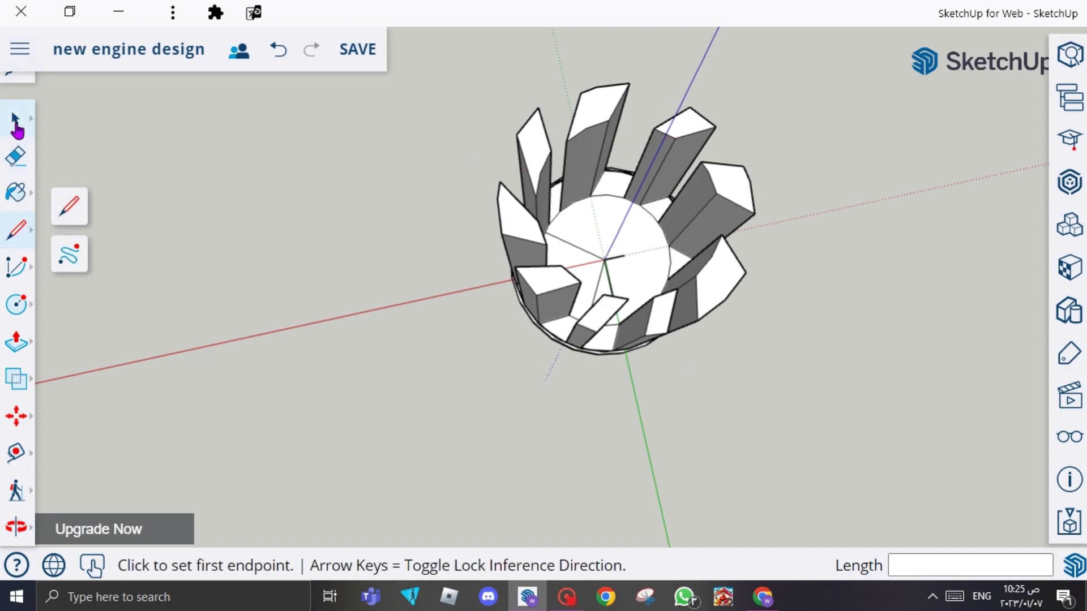
left_click(18, 128)
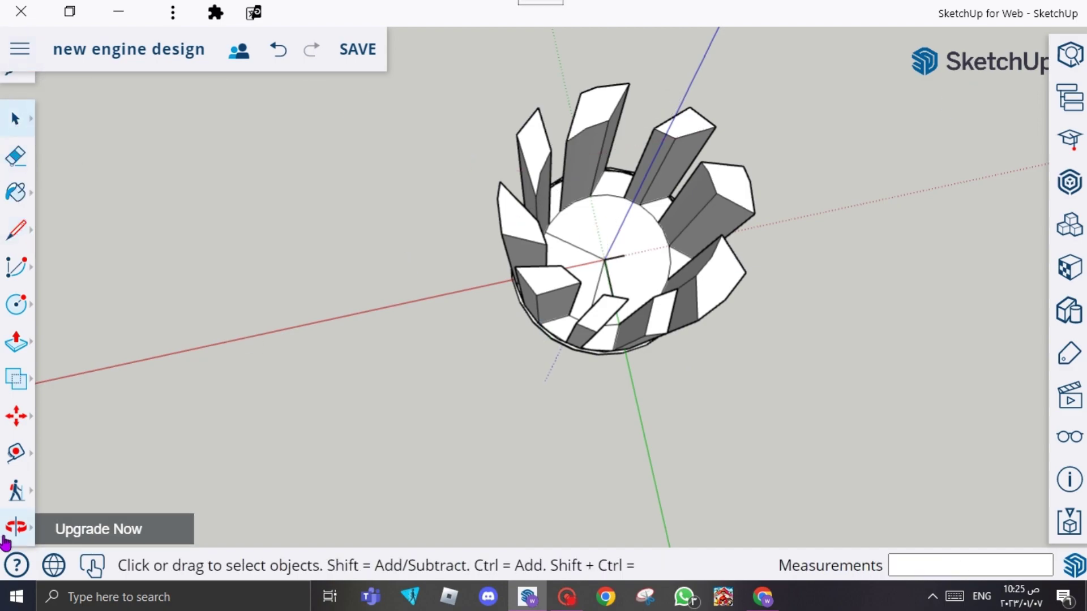
Step: From below, draw concentric base circles of 2802 mm and 3610 mm radius at the centre
left_click(16, 528)
mouse_move(359, 368)
left_mouse_down()
mouse_move(705, 40)
mouse_move(701, 93)
mouse_move(626, 277)
mouse_move(785, 7)
left_mouse_up()
mouse_move(672, 370)
left_mouse_down()
mouse_move(600, 281)
mouse_move(792, 2)
left_mouse_up()
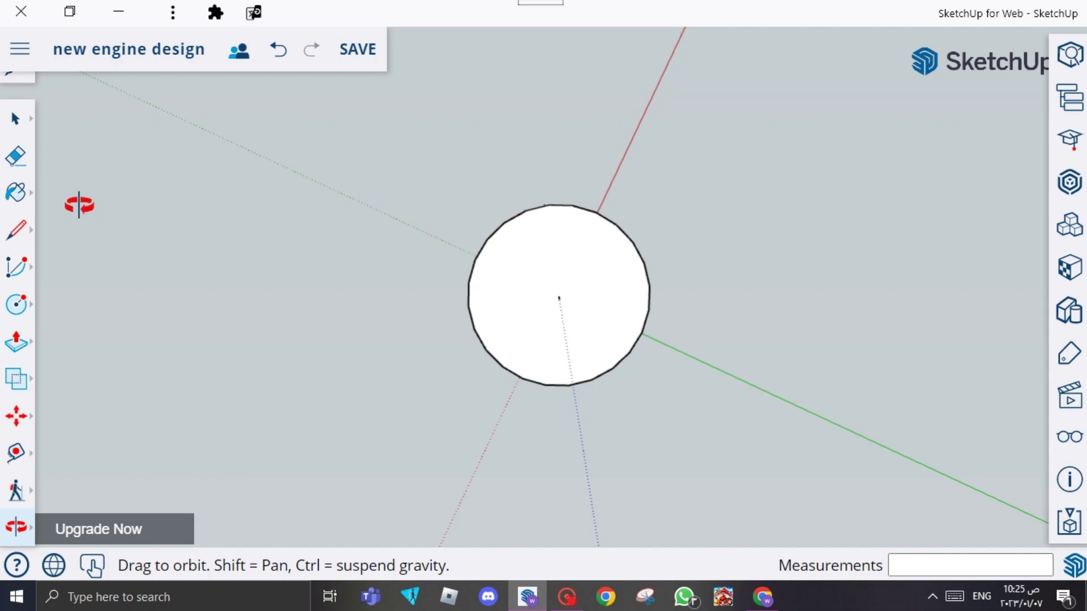
left_click(16, 294)
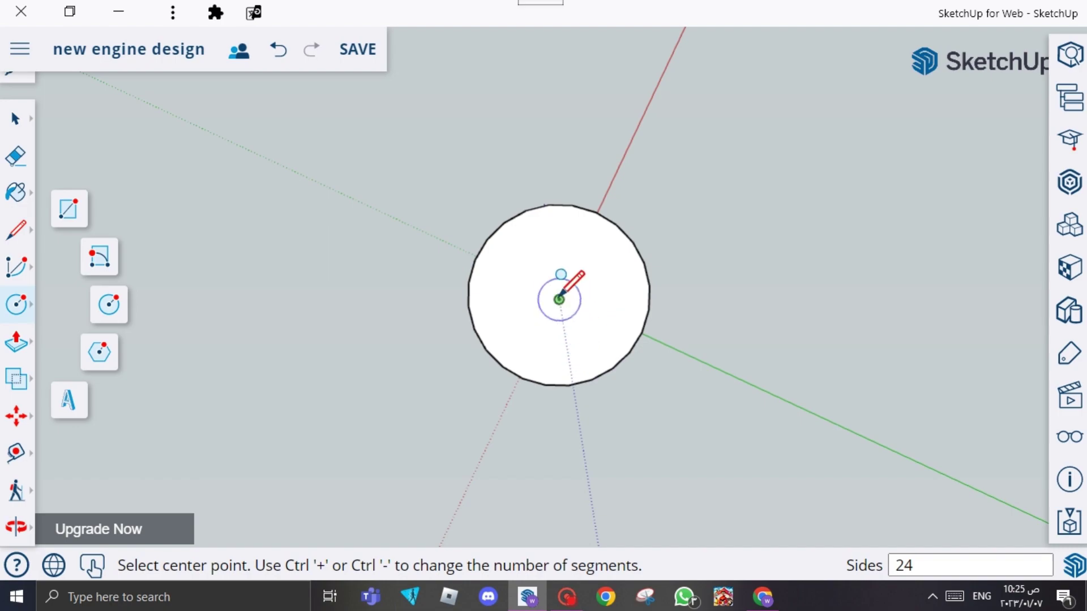
left_click(559, 299)
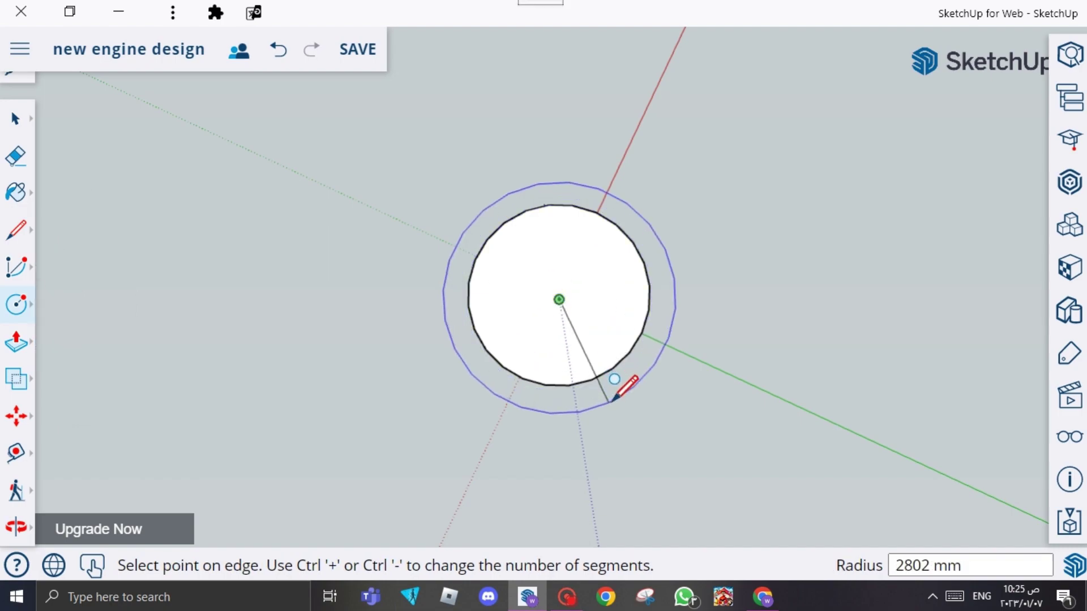
left_click(629, 391)
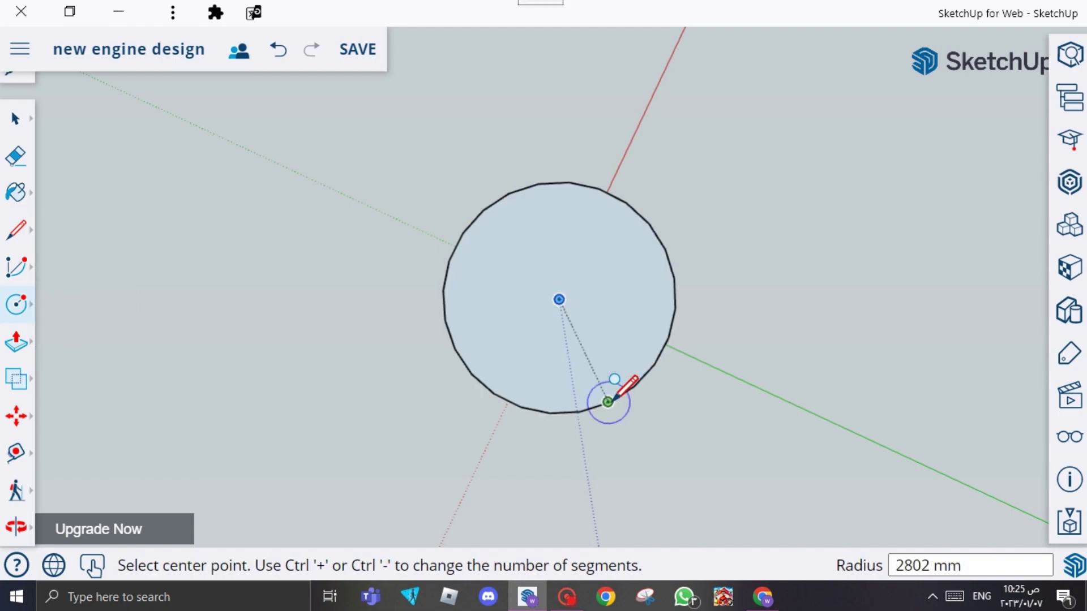
left_click(559, 299)
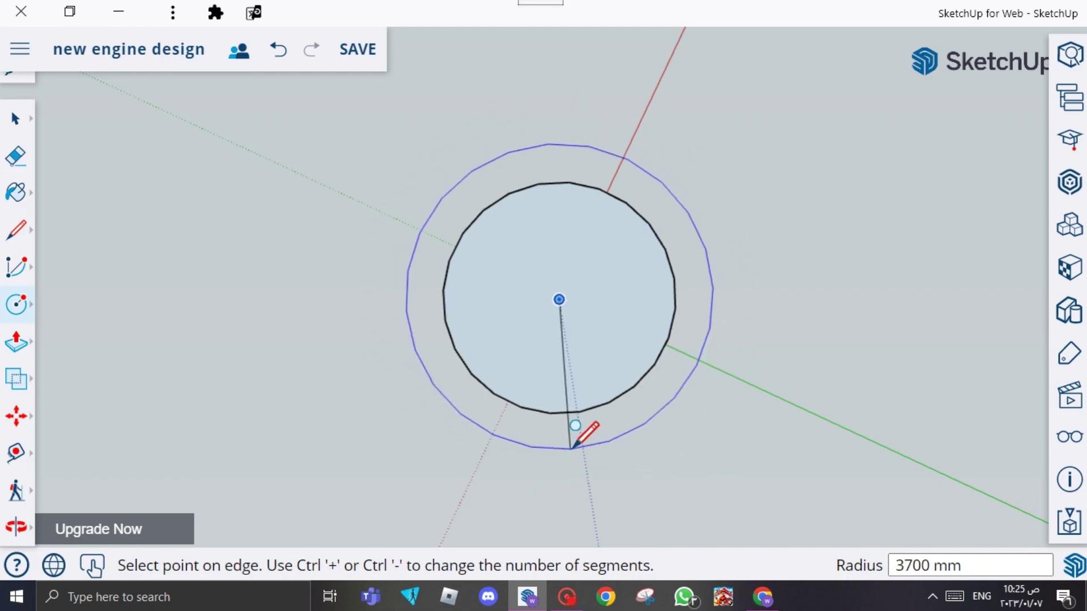
left_click(566, 443)
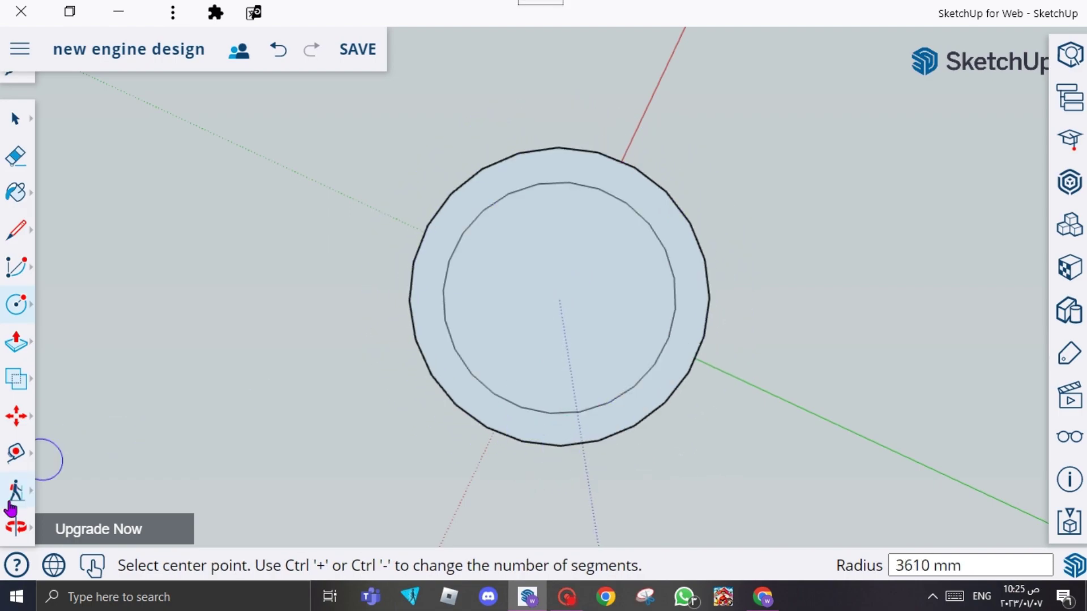
left_click(16, 527)
Step: Raise the inner base ring with Push/Pull, viewed from above the columns
mouse_move(369, 209)
left_mouse_down()
mouse_move(495, 405)
mouse_move(462, 246)
mouse_move(588, 466)
left_mouse_up()
left_click_drag(807, 284, 856, 376)
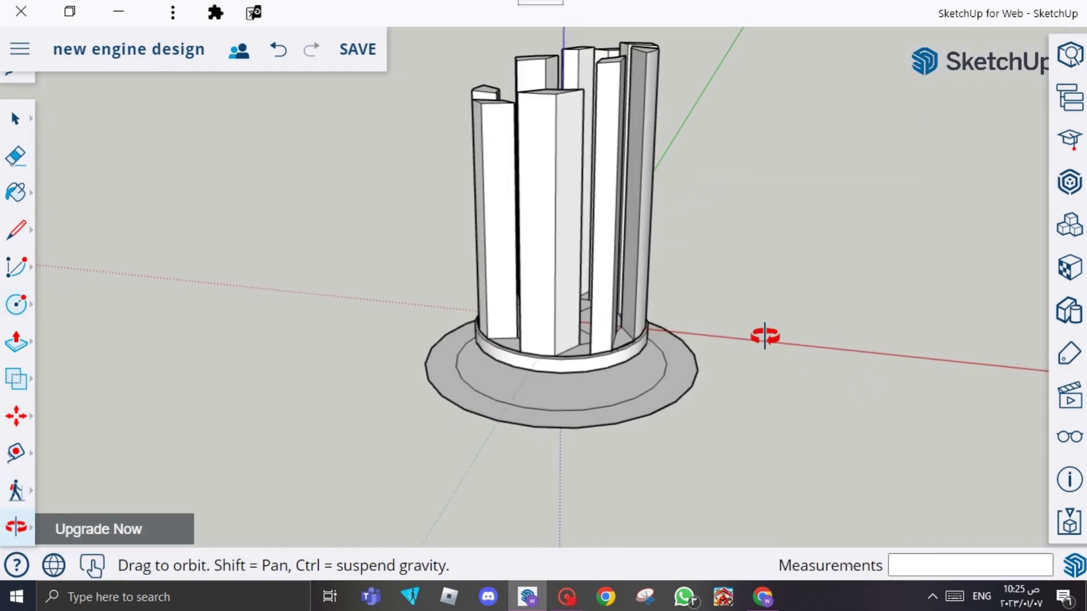
left_click_drag(765, 332, 787, 401)
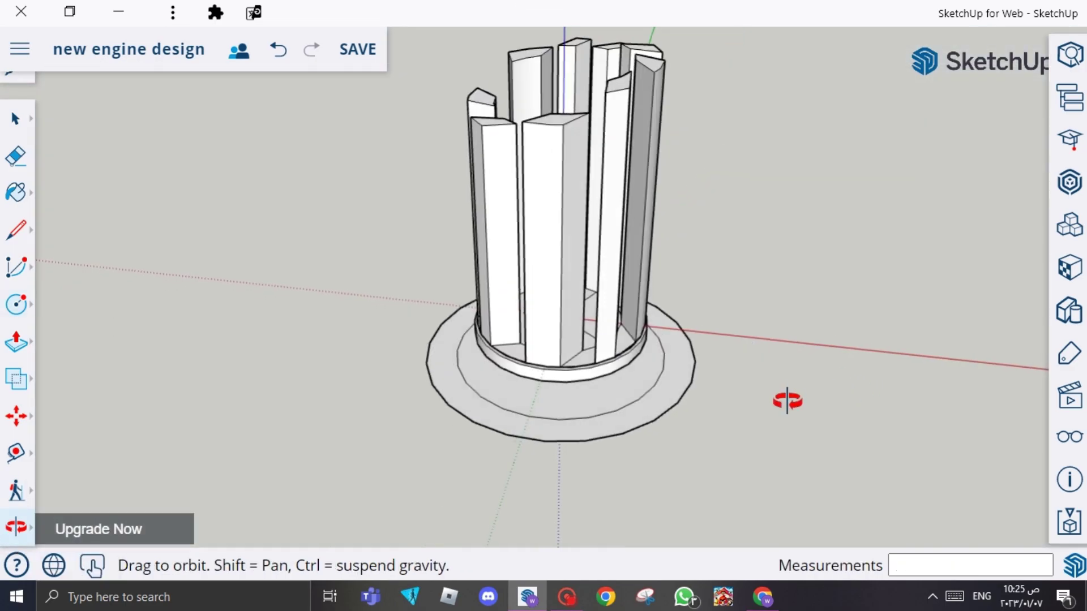
left_click(16, 341)
left_click(484, 388)
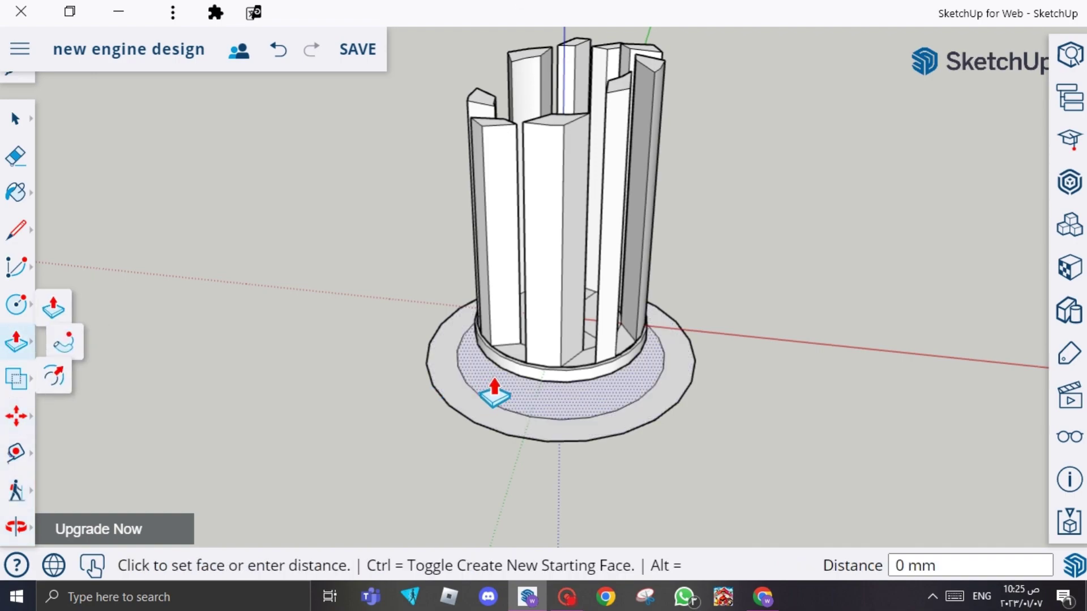
left_click(473, 364)
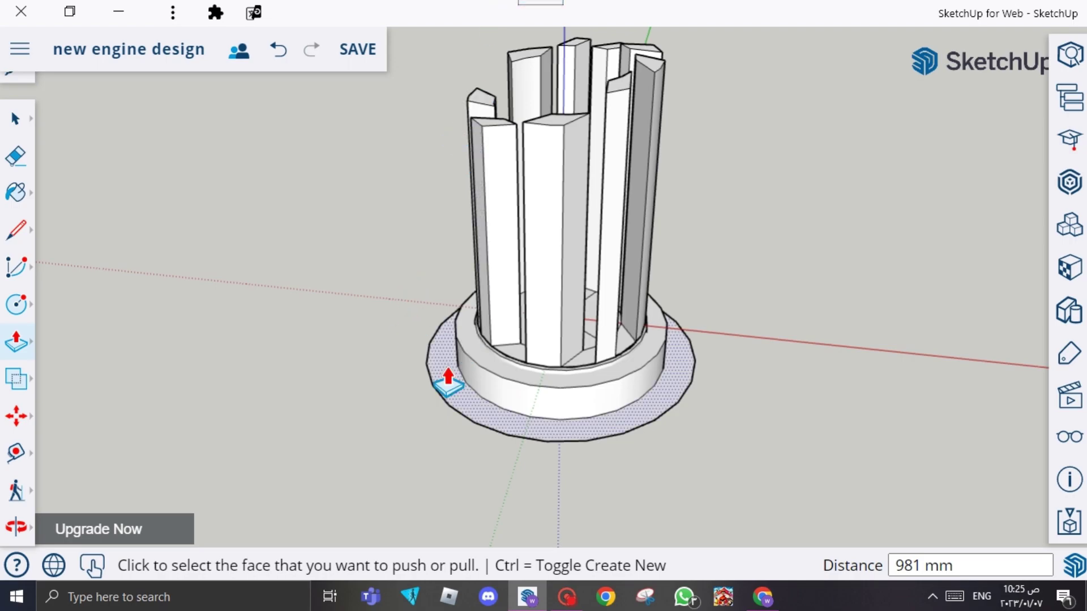
right_click(444, 216)
left_click(253, 283)
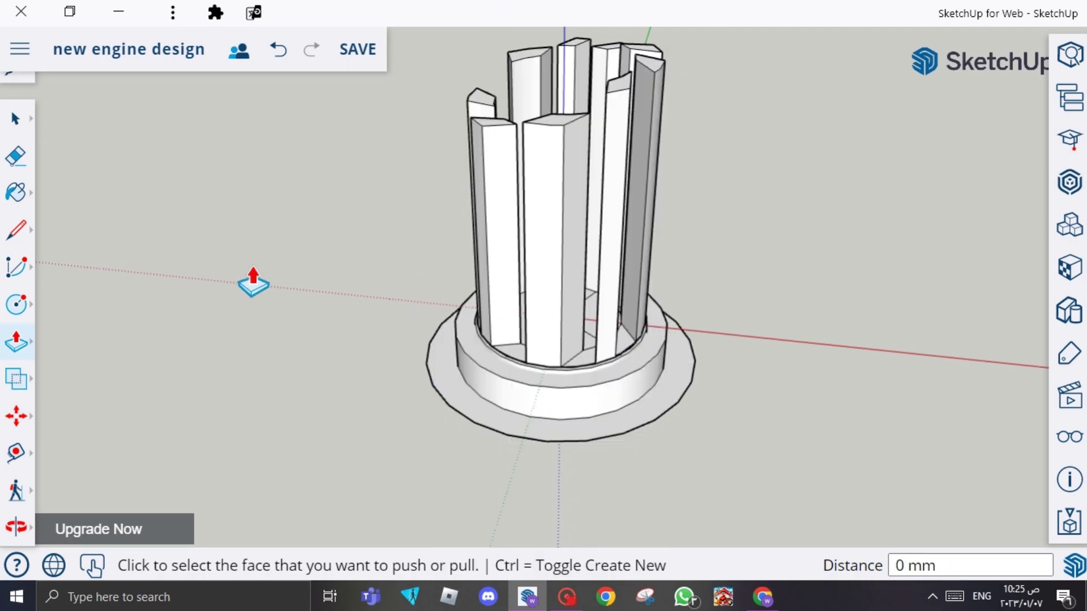
Step: From a lower angle, pull the outer base ring face up past the inner ring
left_click(17, 527)
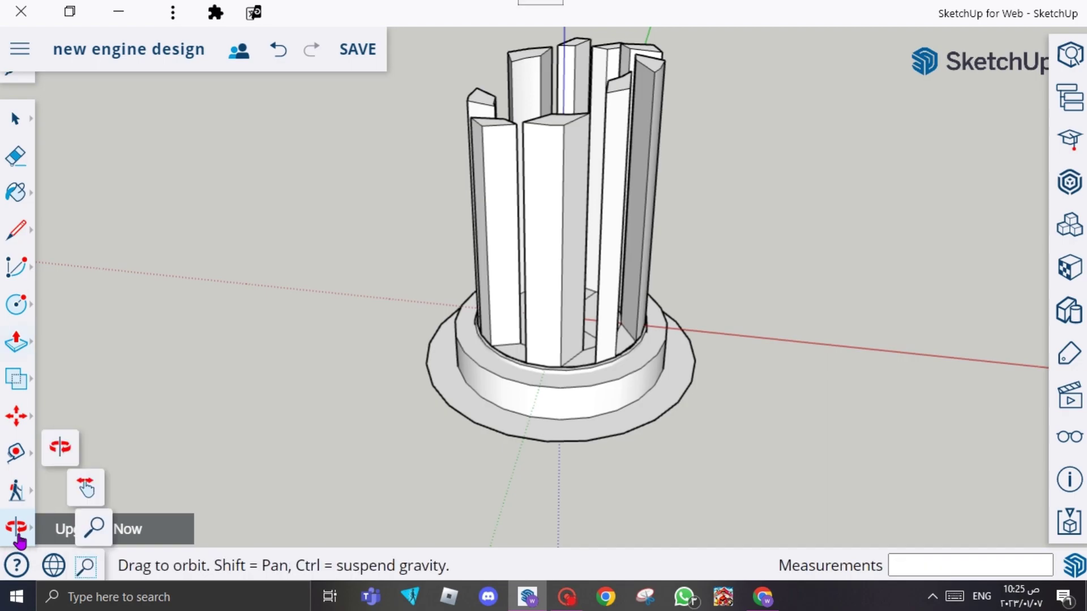
left_click_drag(680, 291, 717, 364)
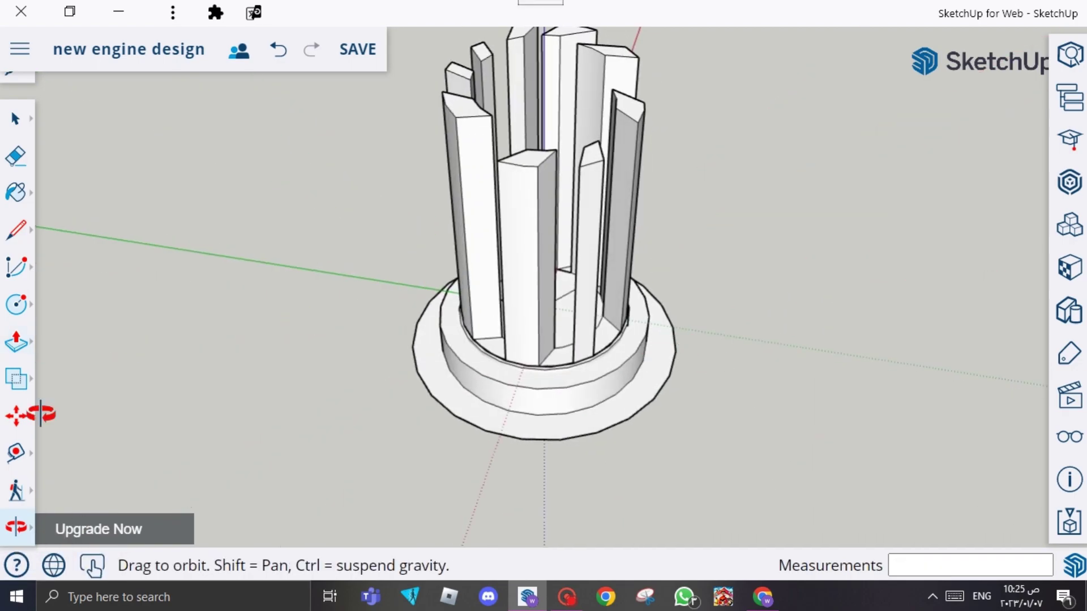
left_click(16, 342)
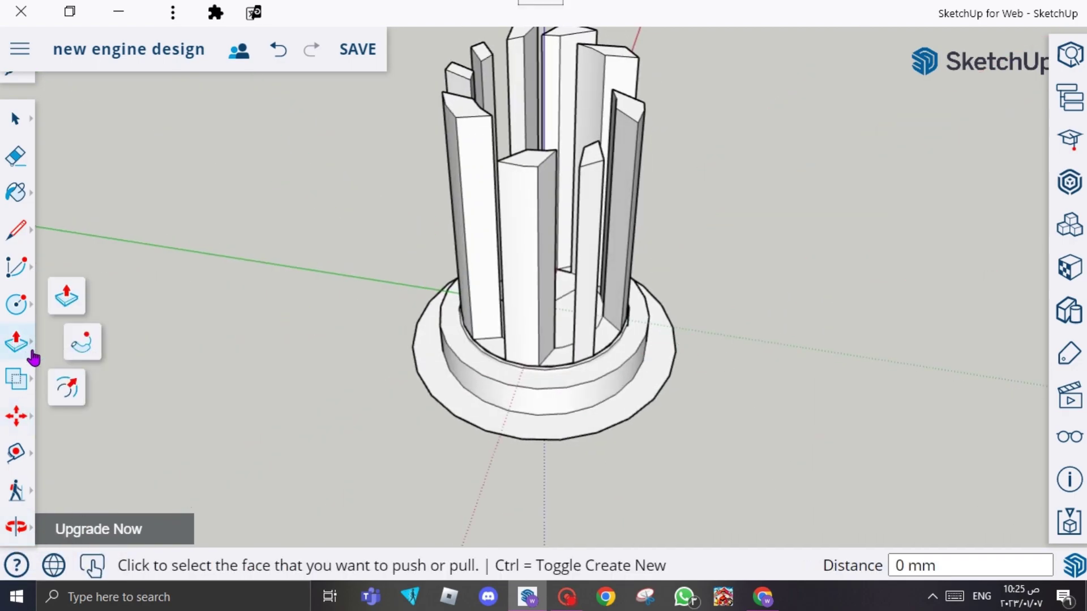
left_click(435, 383)
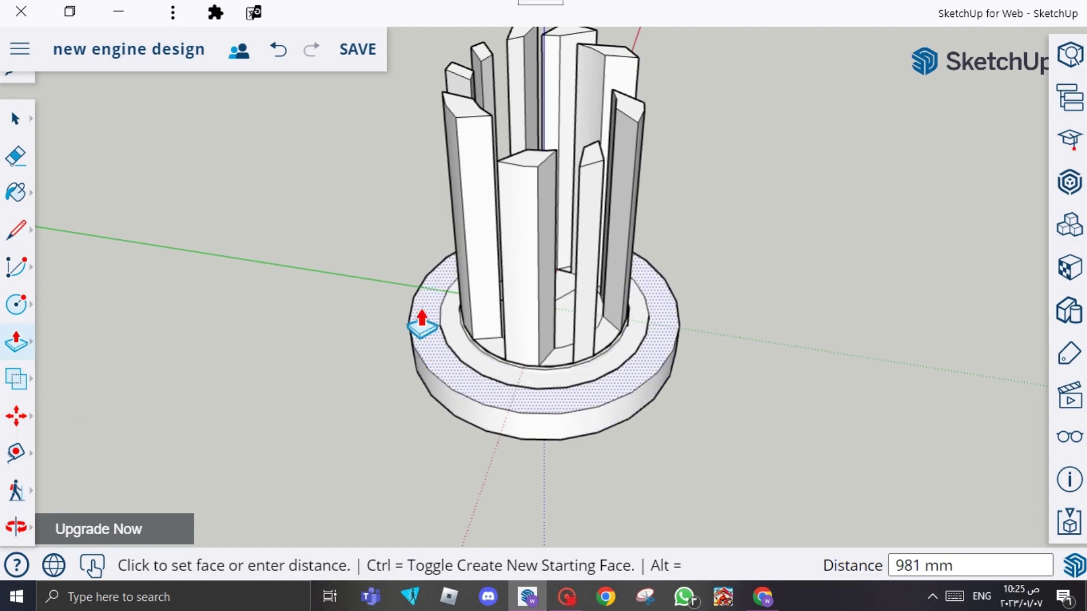
left_click(389, 216)
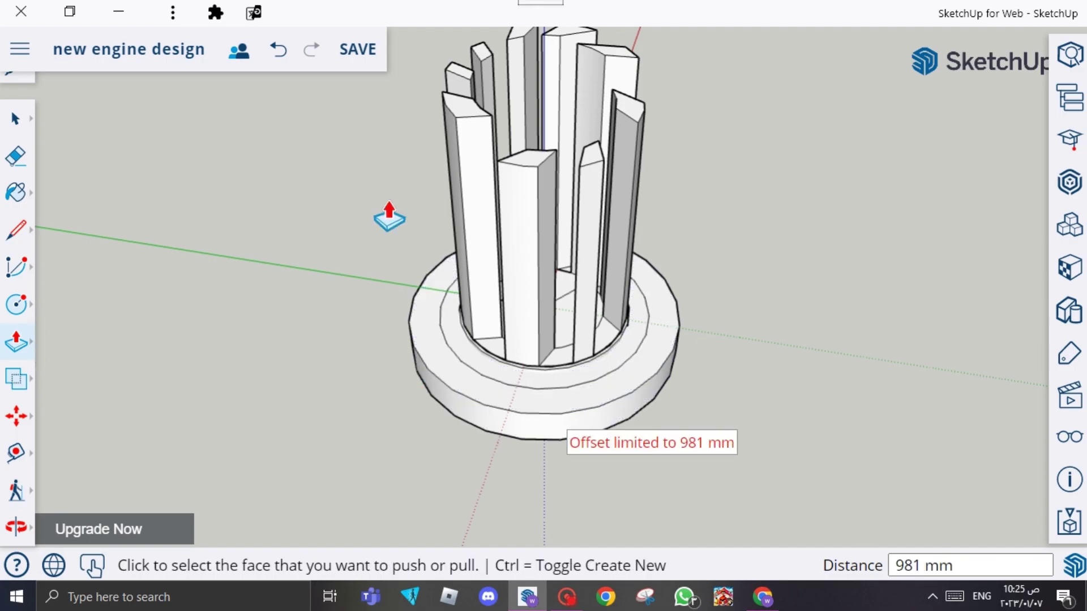
left_click(432, 323)
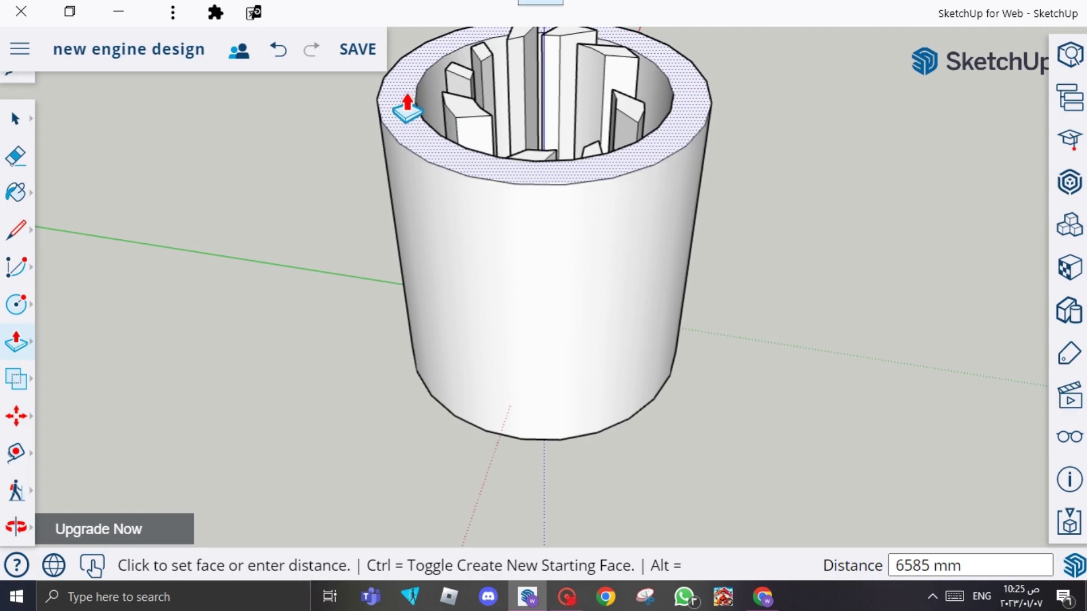
Step: Set the outer shell to its tall height (about 6386 mm) and push down four blade tops
left_click(407, 109)
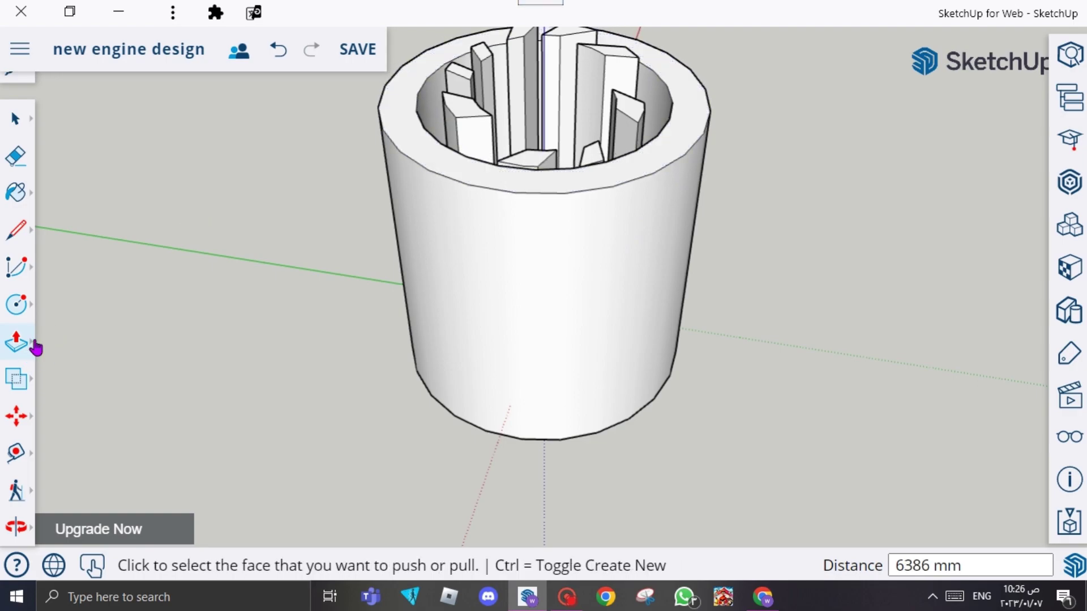
left_click(532, 170)
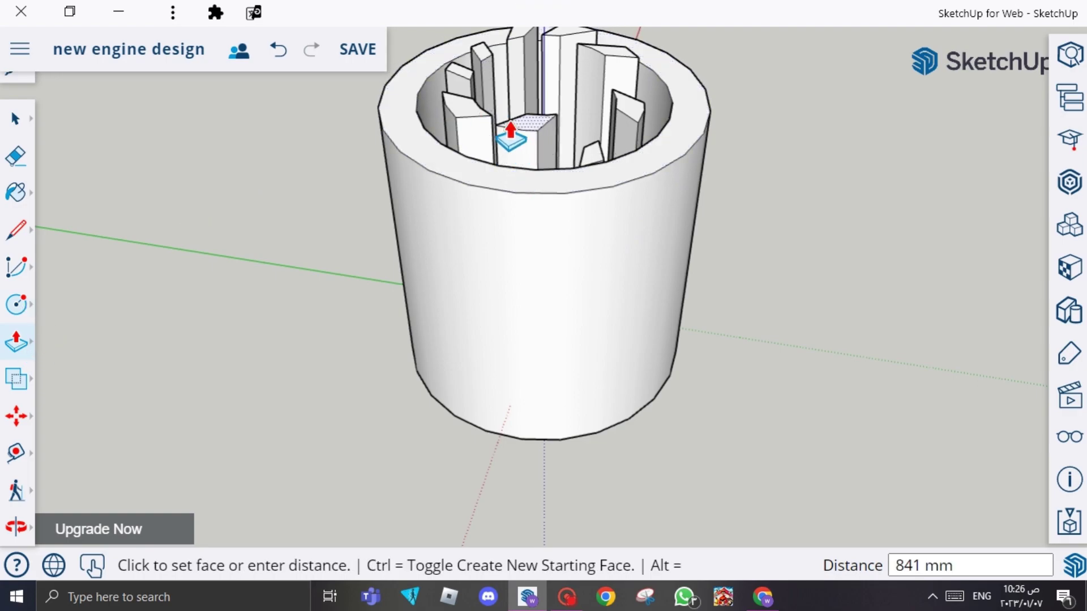
left_click(511, 127)
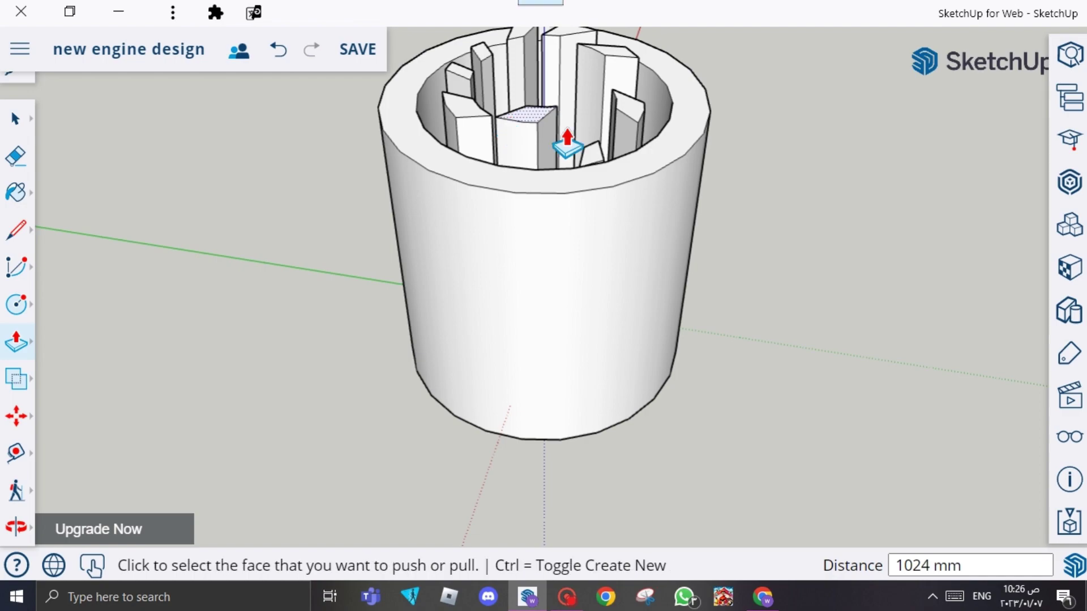
left_click(599, 161)
left_click(593, 163)
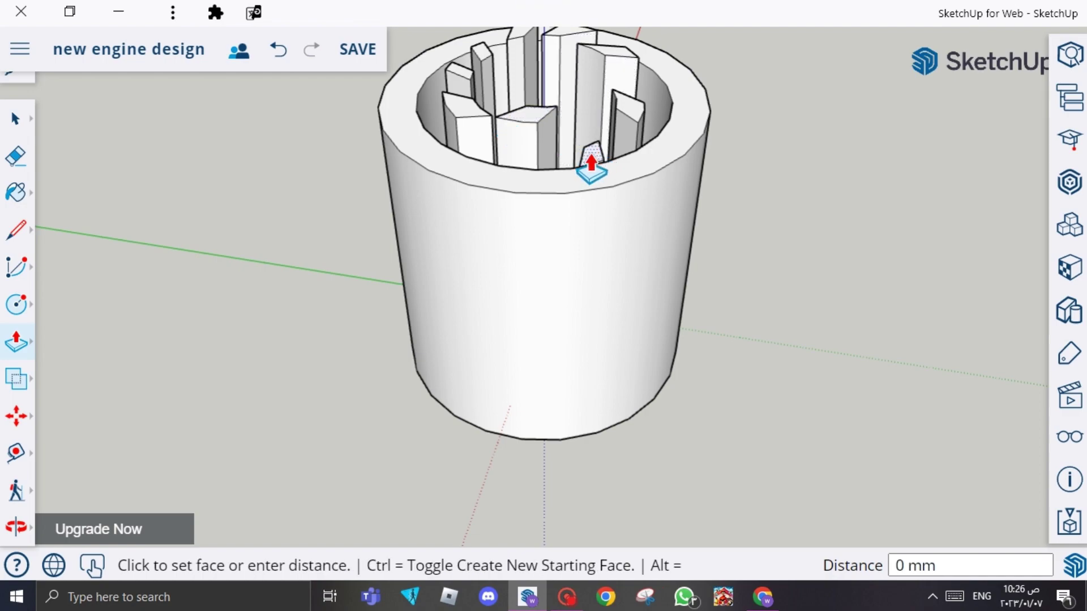
left_click(574, 124)
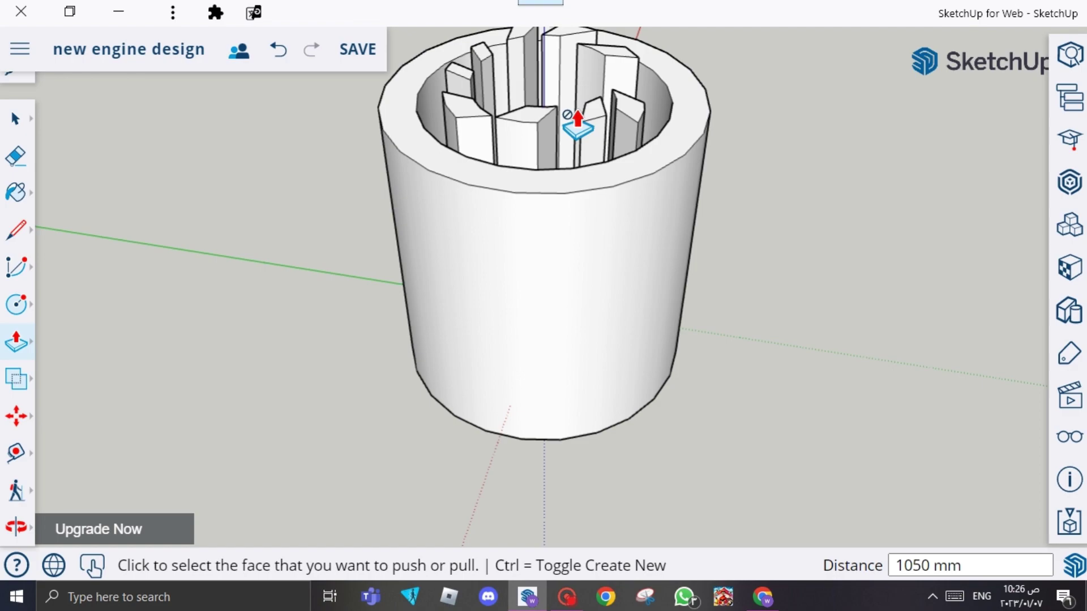
left_click(606, 71)
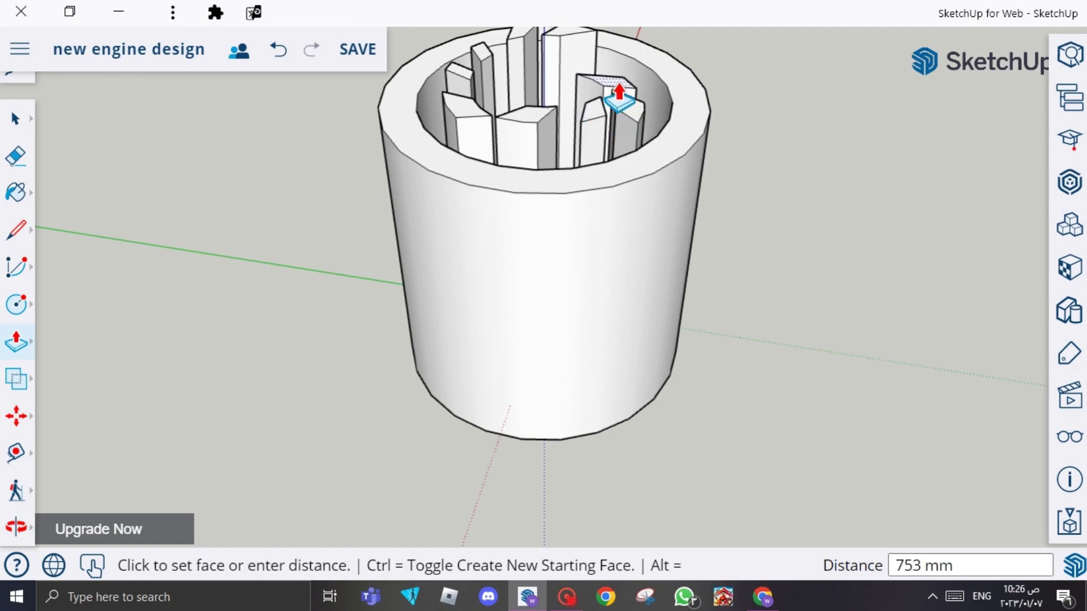
left_click(619, 93)
left_click(573, 43)
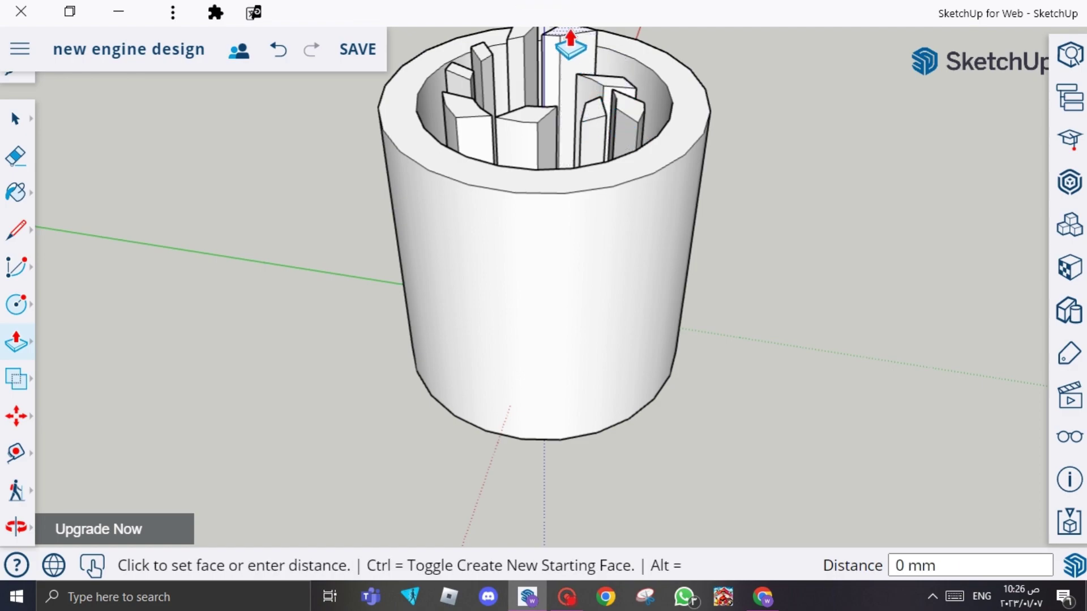
left_click(588, 80)
Step: Push the tall blade and the remaining blade tops down to even heights
left_click(574, 80)
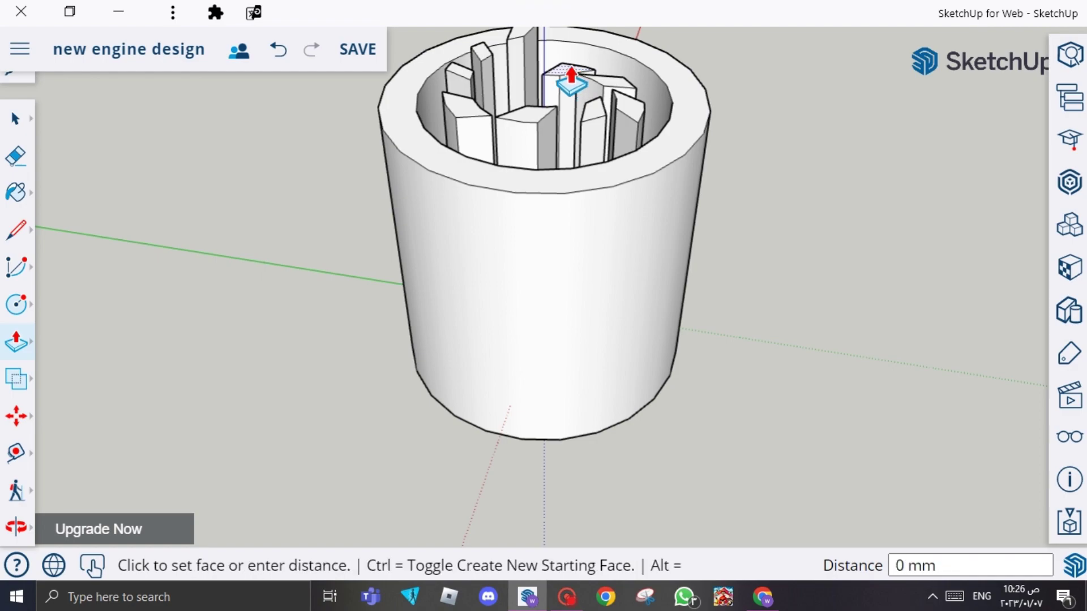
left_click(568, 74)
left_click(519, 41)
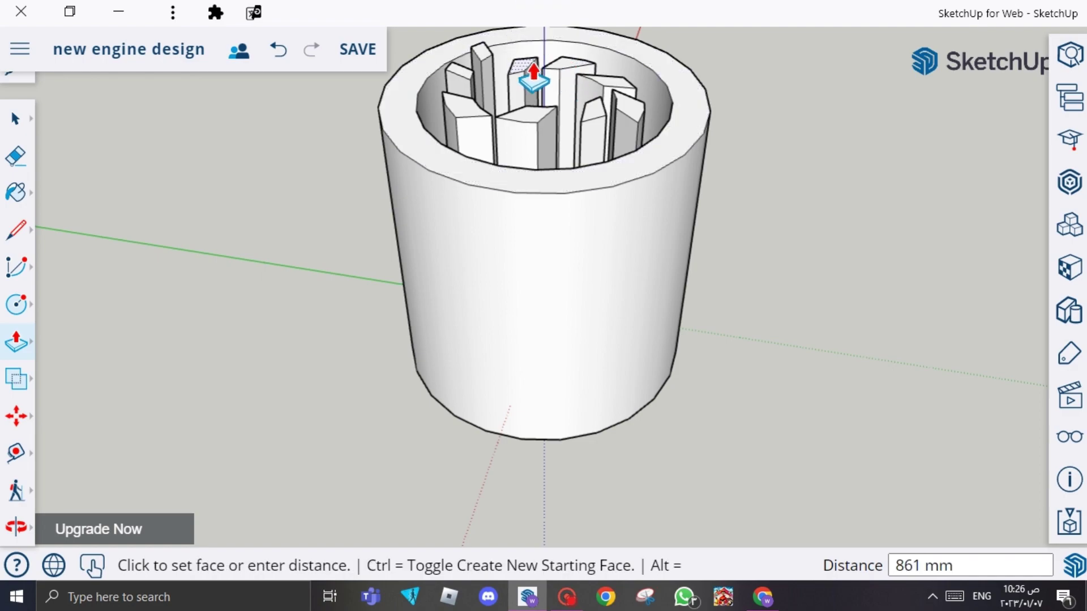
left_click(531, 72)
left_click(485, 70)
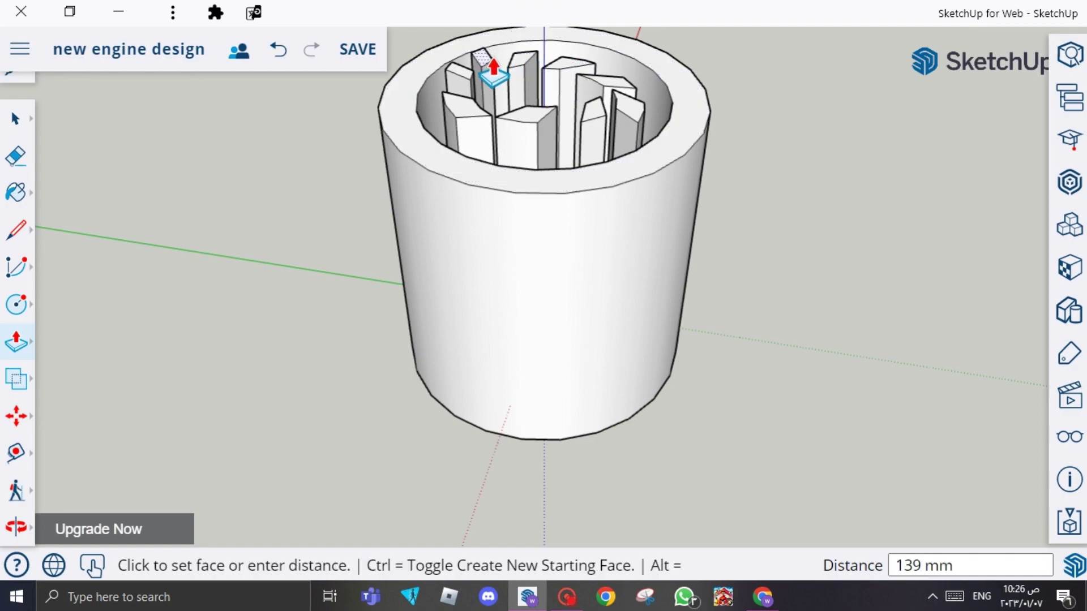
left_click(493, 79)
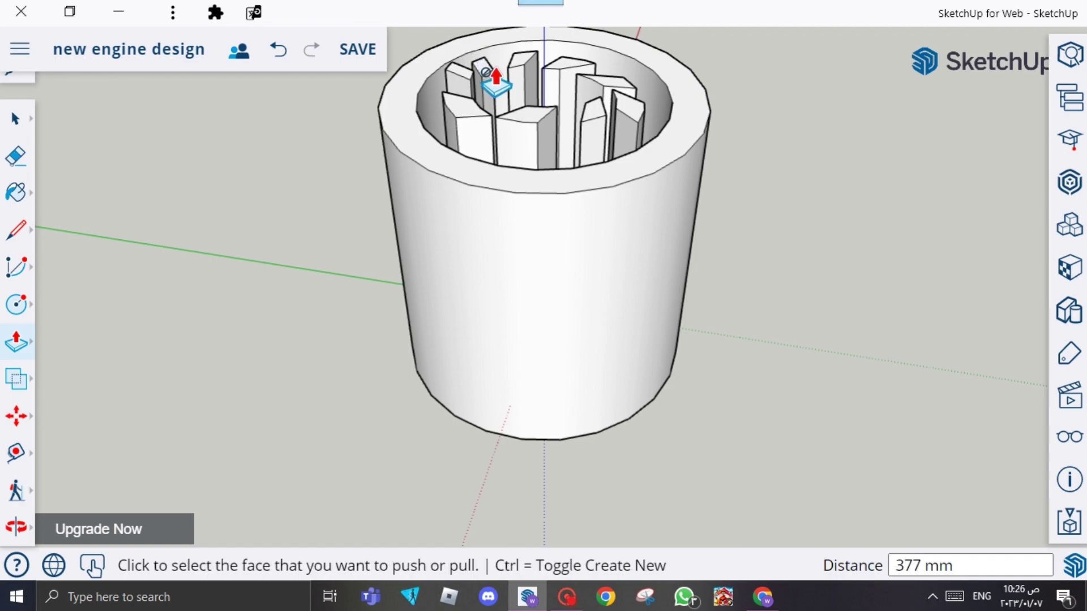
left_click(467, 81)
left_click(466, 92)
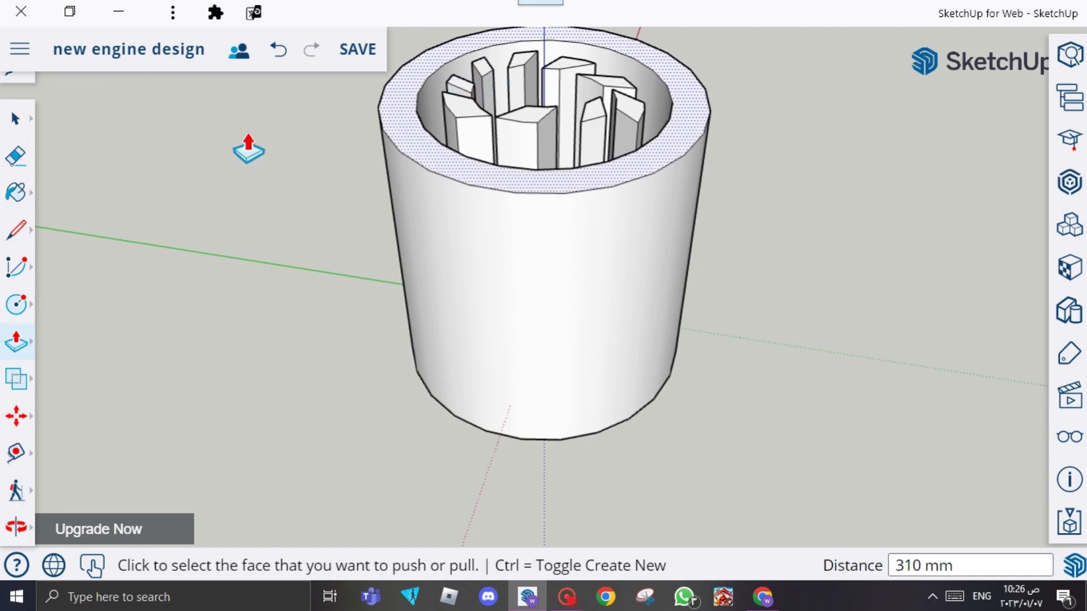
Step: Looking down into the shell, draw a line across its opening from the rim
left_click(19, 233)
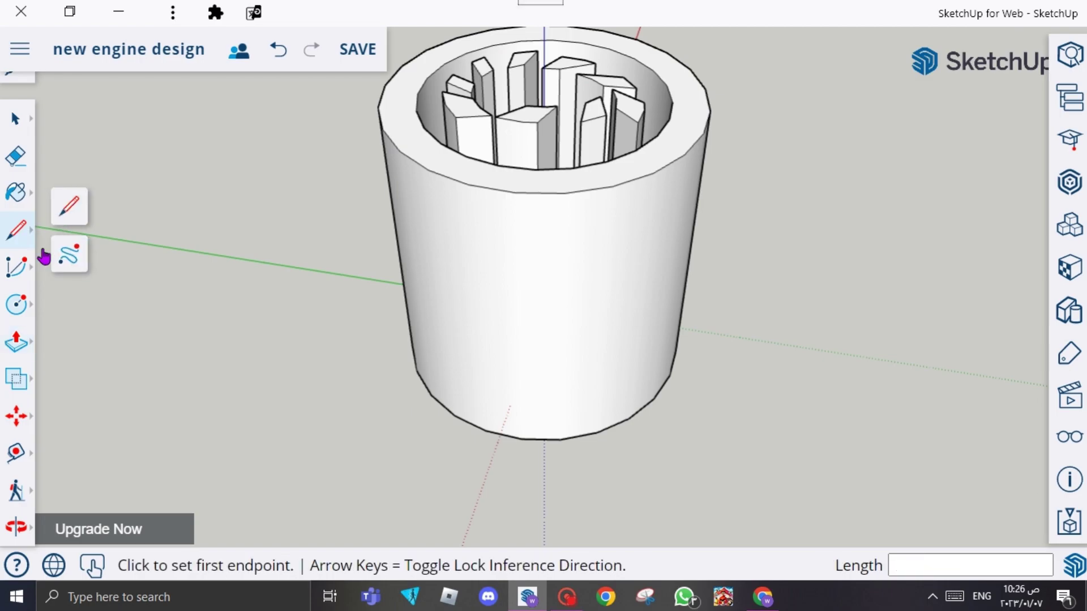
left_click(15, 526)
mouse_move(364, 320)
left_mouse_down()
mouse_move(495, 429)
mouse_move(528, 354)
left_mouse_up()
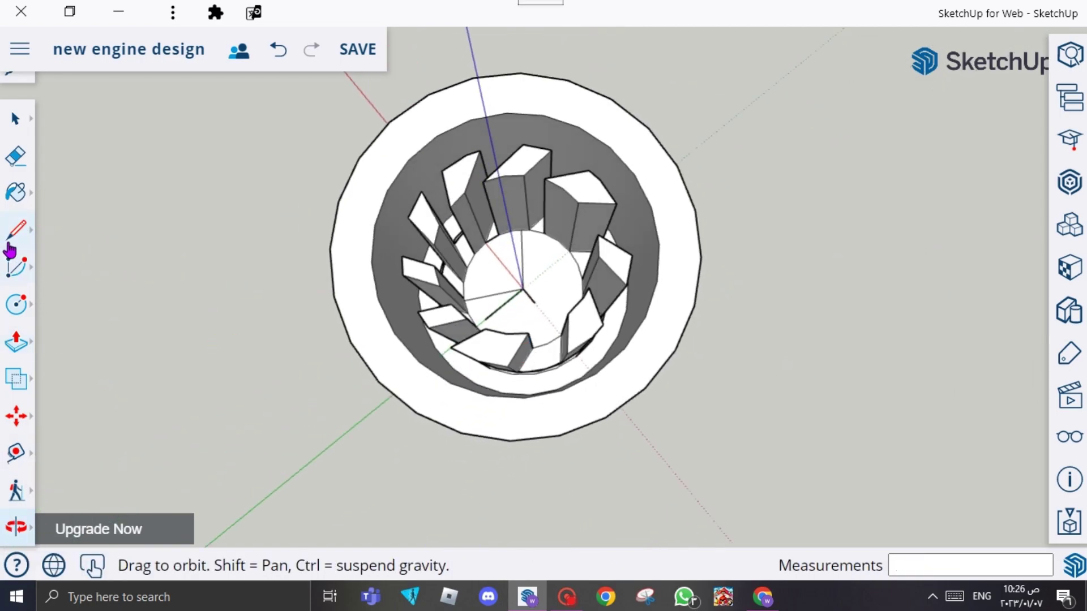
left_click(13, 243)
left_click(655, 136)
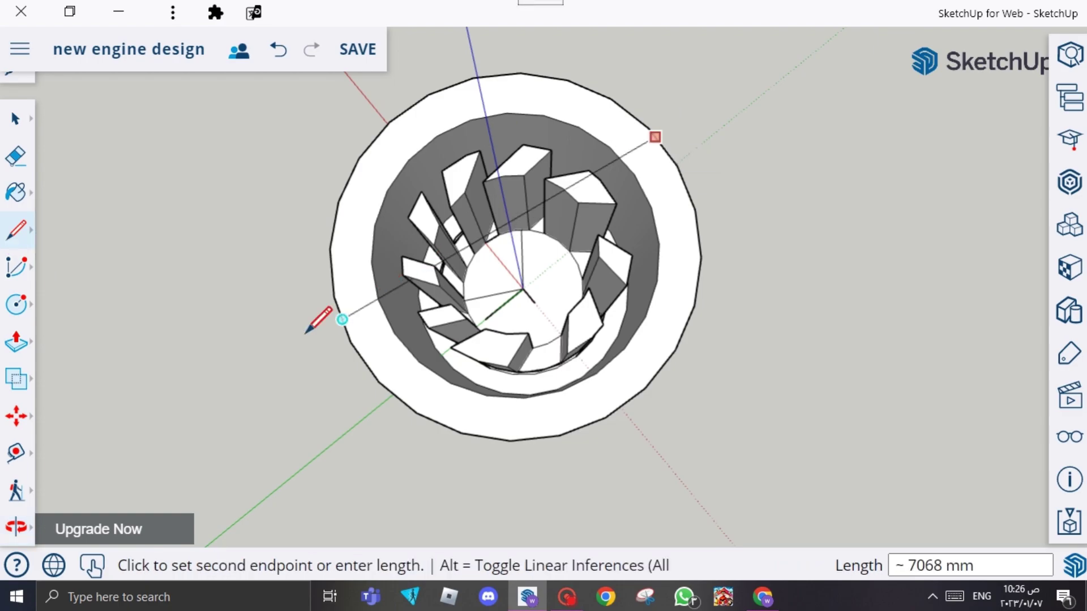
left_click(343, 319)
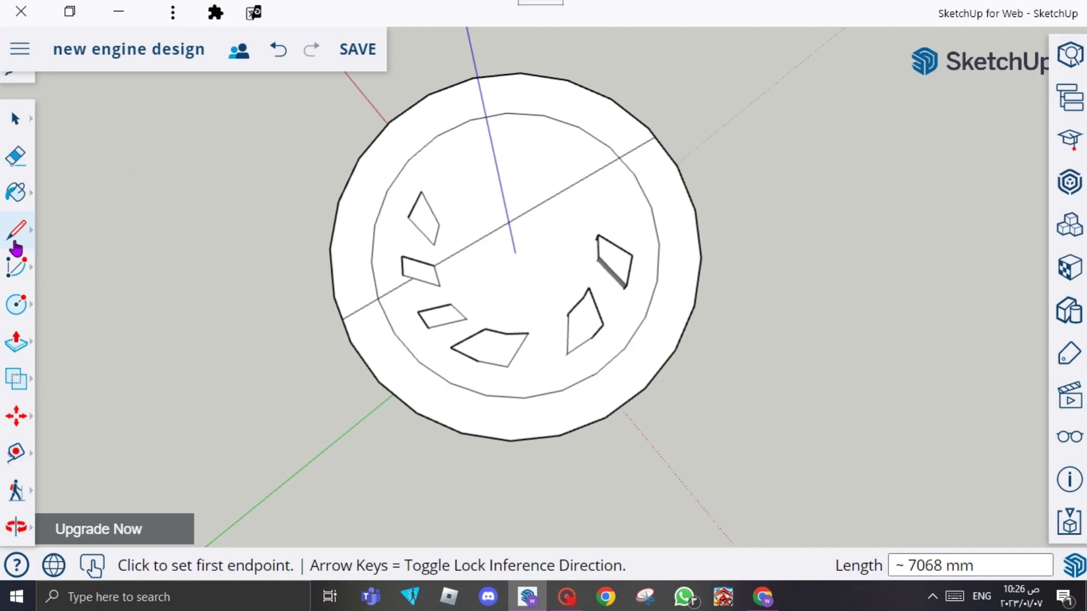
Step: Draw an inner circle on the model axis, inside the blade ring
left_click(24, 311)
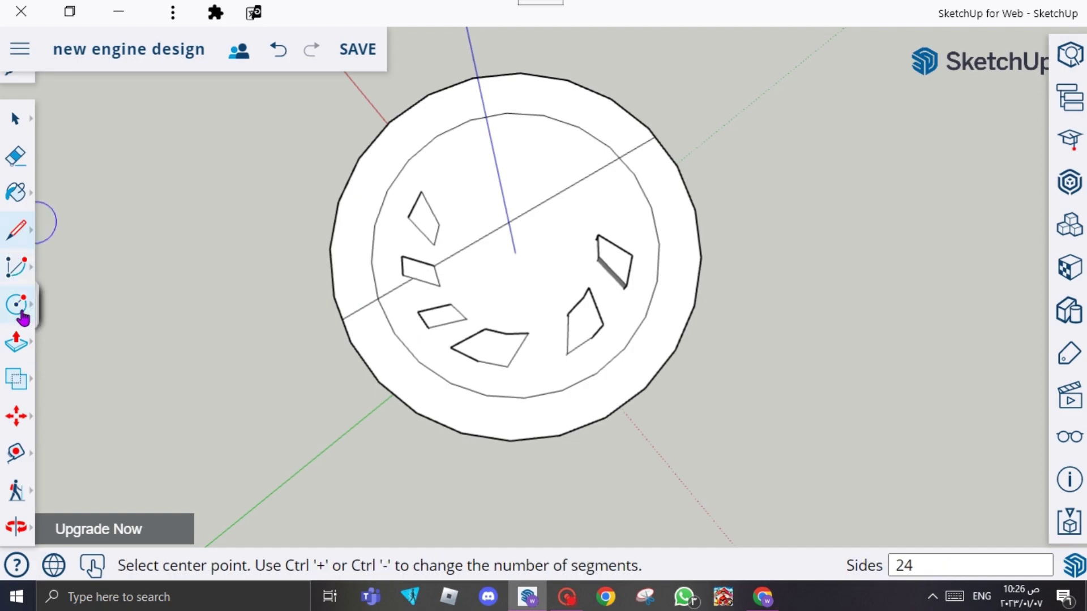
left_click(514, 252)
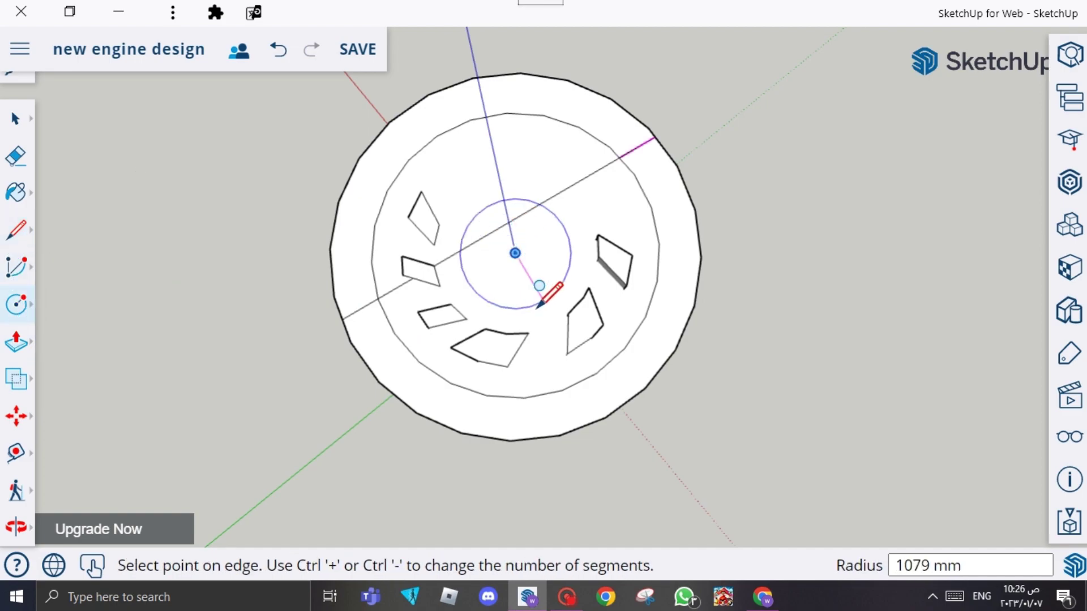
left_click(557, 360)
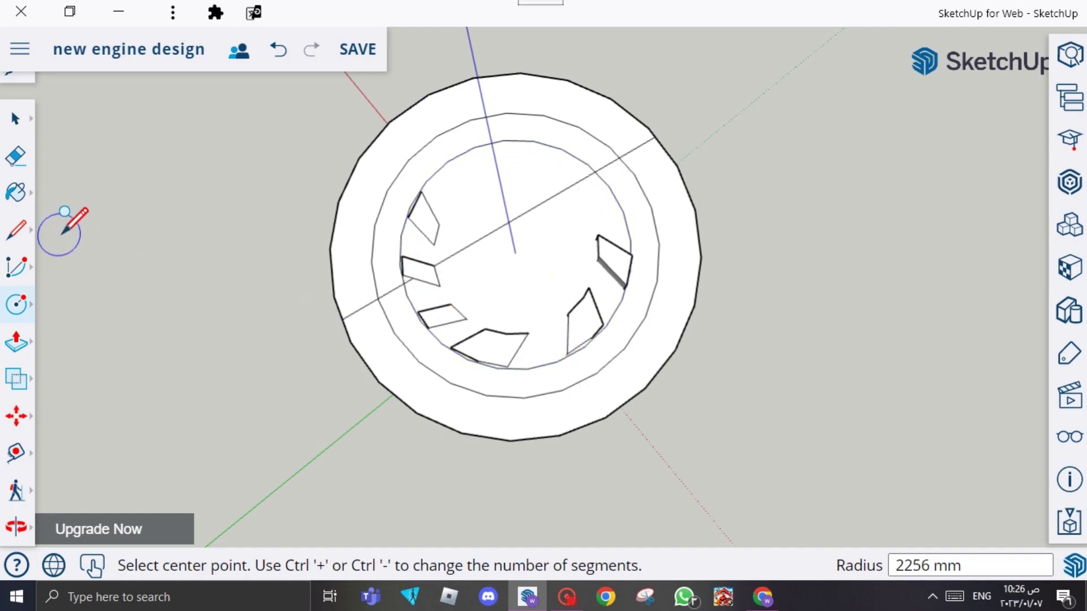
Step: Delete the inner circular face and the upper-left inner face
left_click(16, 119)
left_click(495, 279)
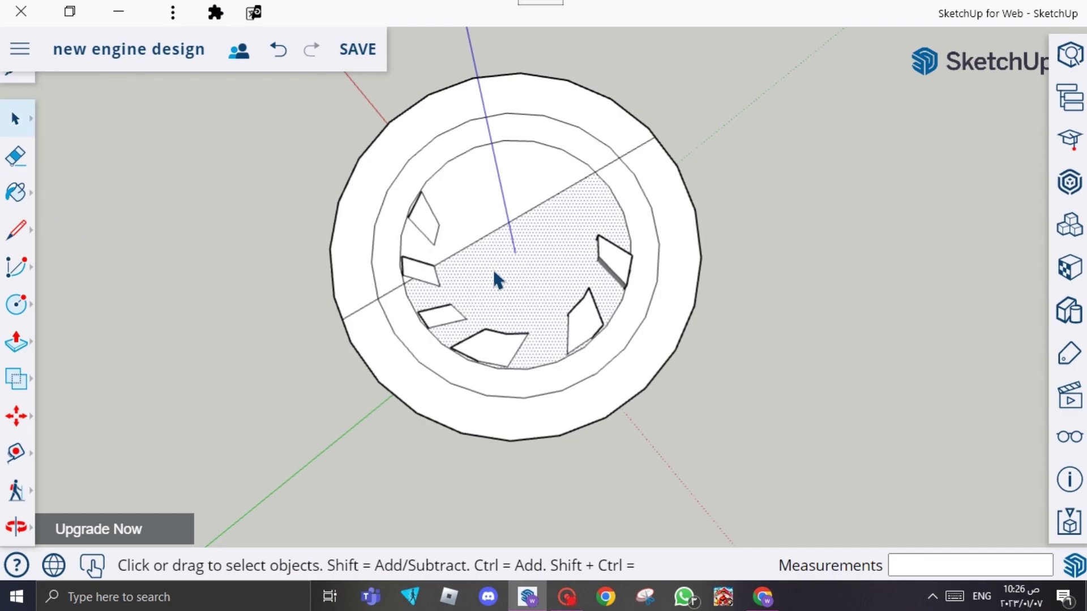
key("Delete")
left_click(475, 222)
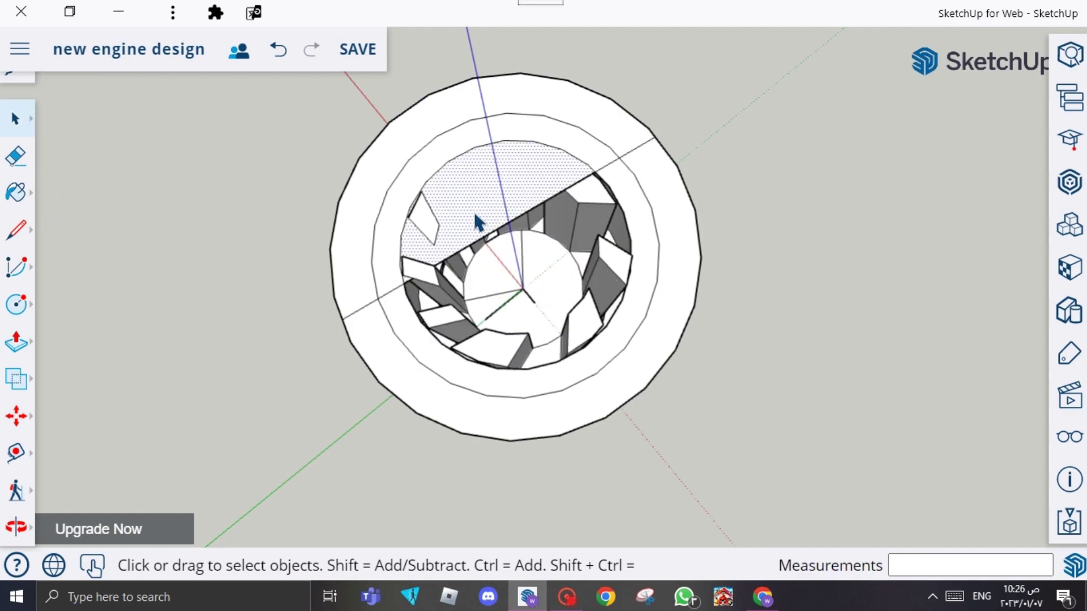
key("Delete")
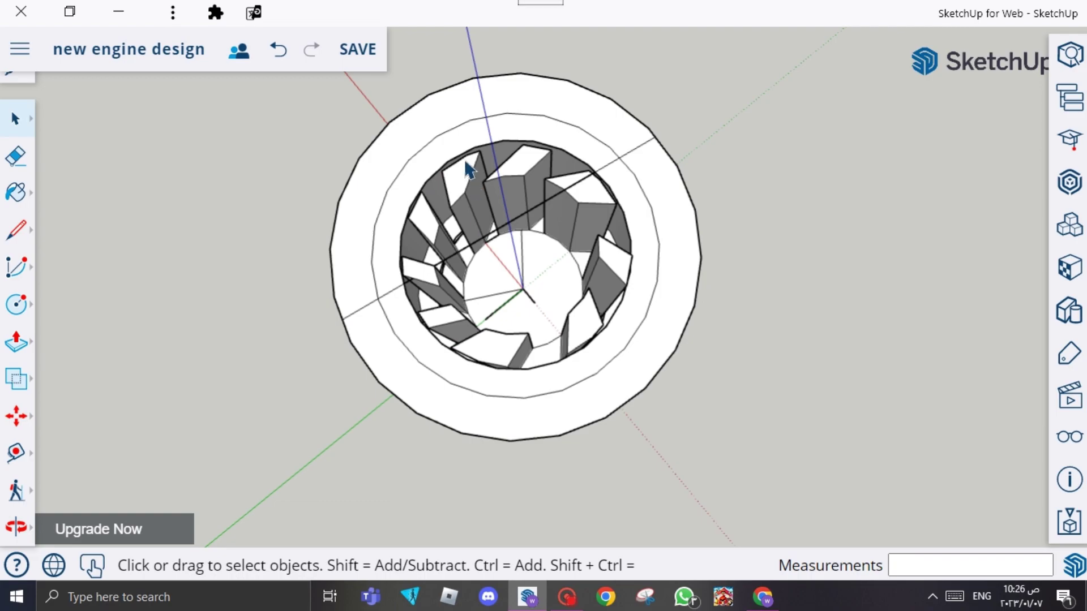
left_click(18, 303)
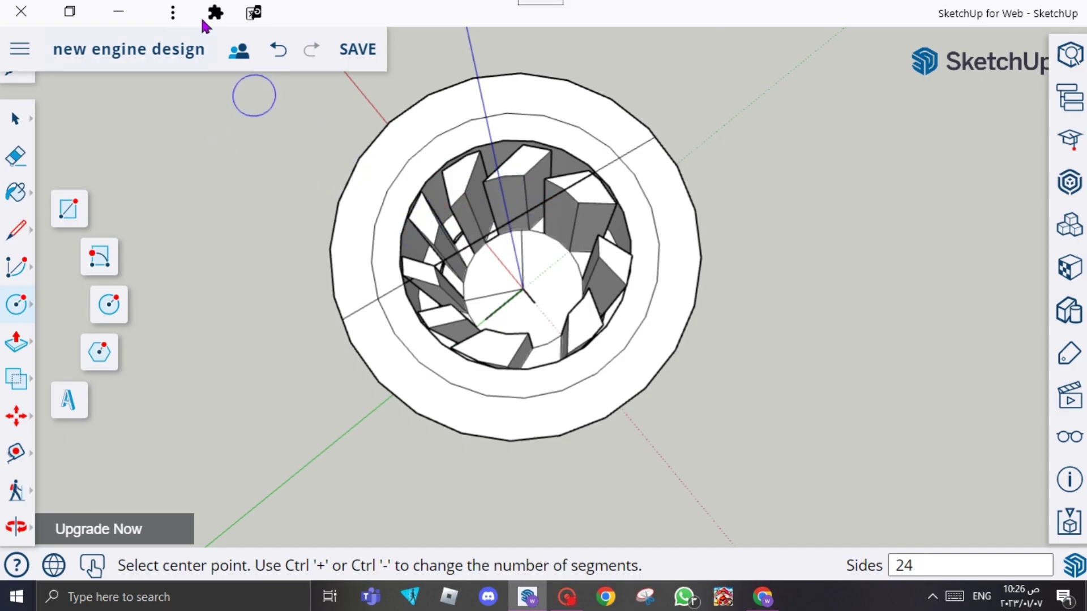
Step: Undo the last two edits, then redo one to restore the extruded blades and inner hole
left_click(278, 54)
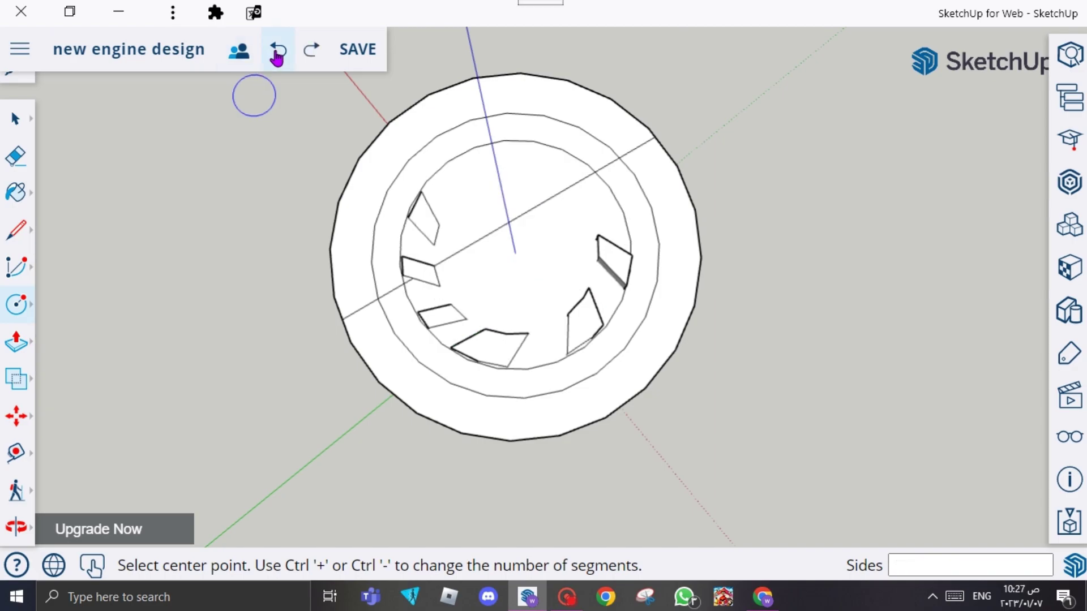
left_click(276, 54)
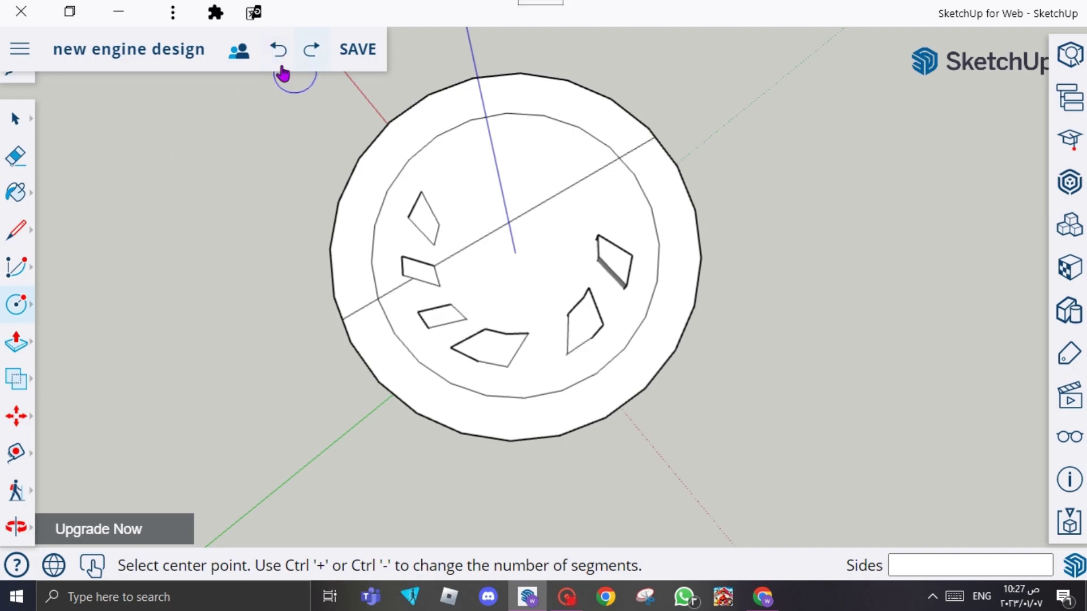
left_click(278, 62)
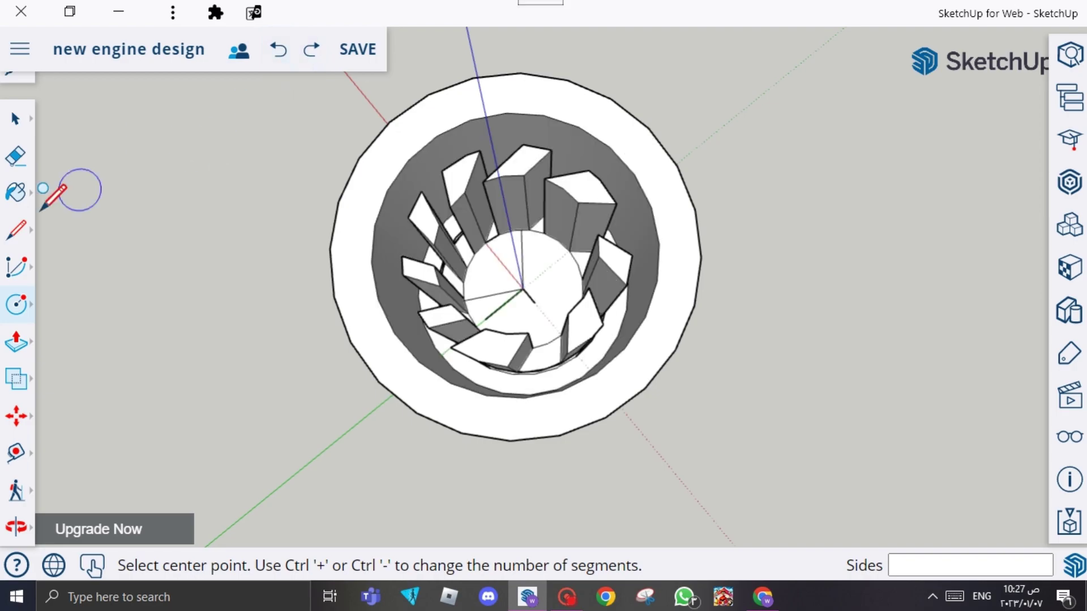
Step: Draw a guide line to the centre and two concentric circles there, the outer on the rim
left_click(18, 232)
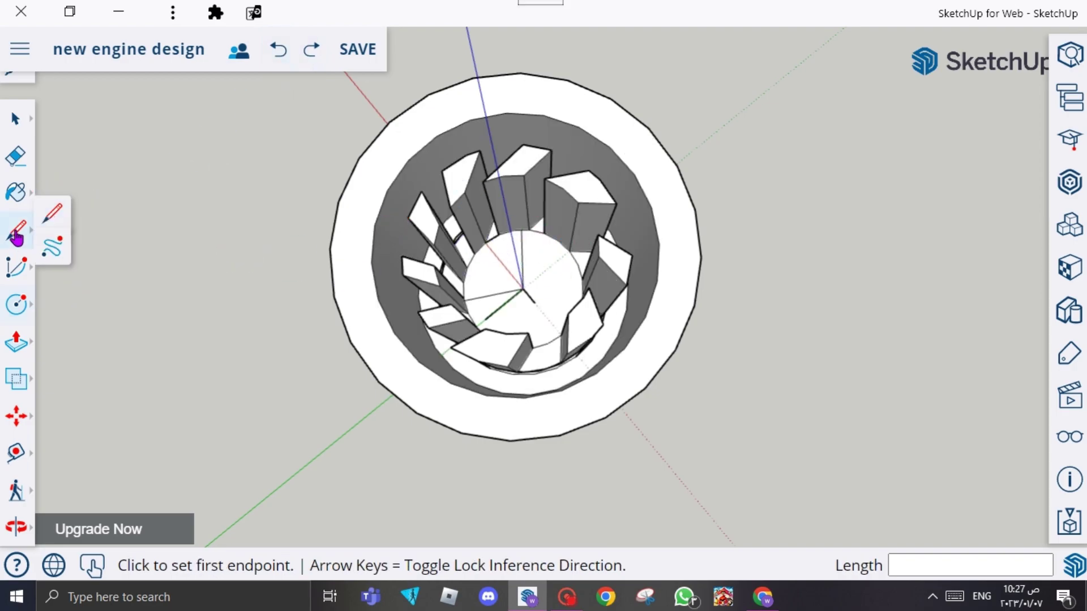
left_click(338, 201)
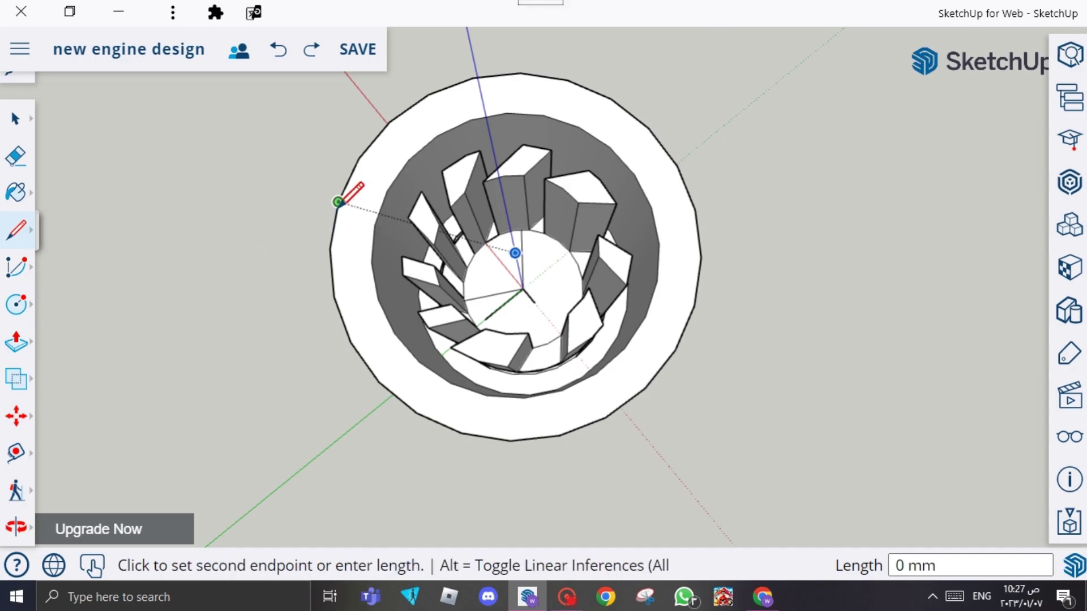
left_click(516, 253)
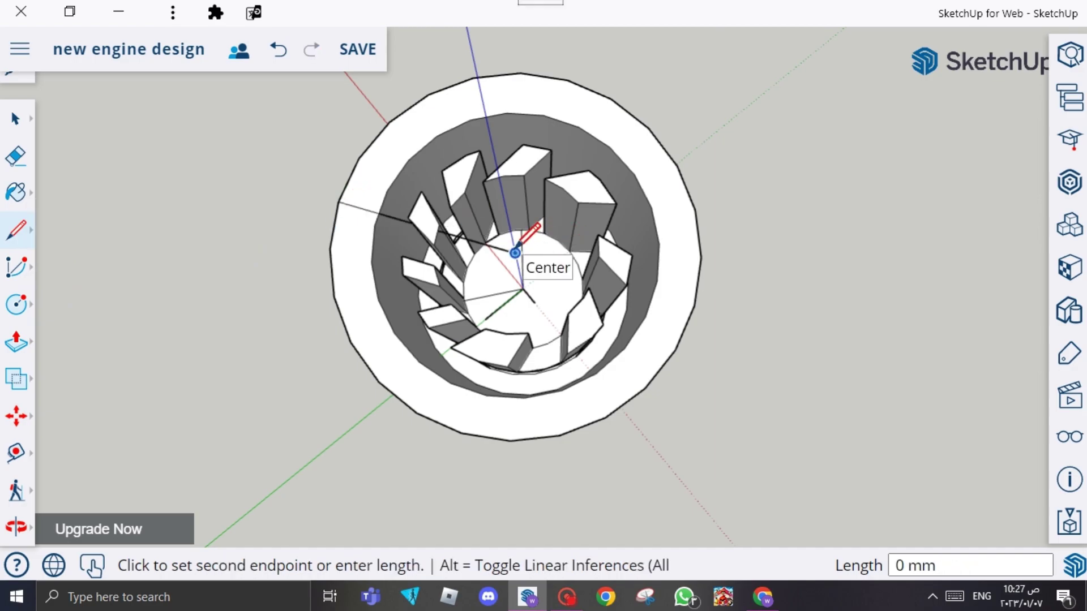
left_click(15, 305)
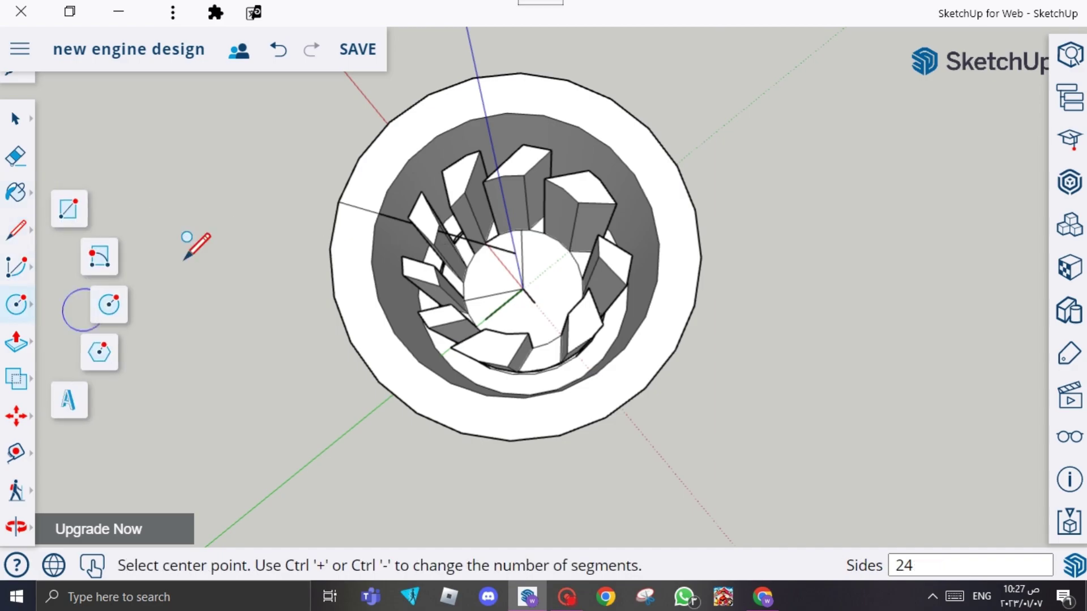
left_click(514, 252)
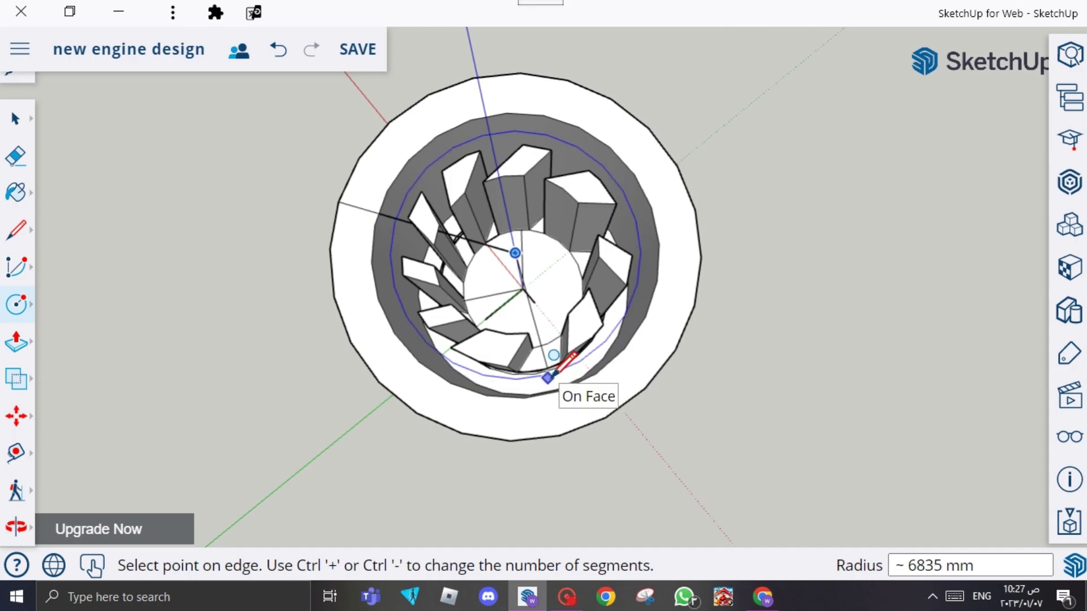
left_click(548, 377)
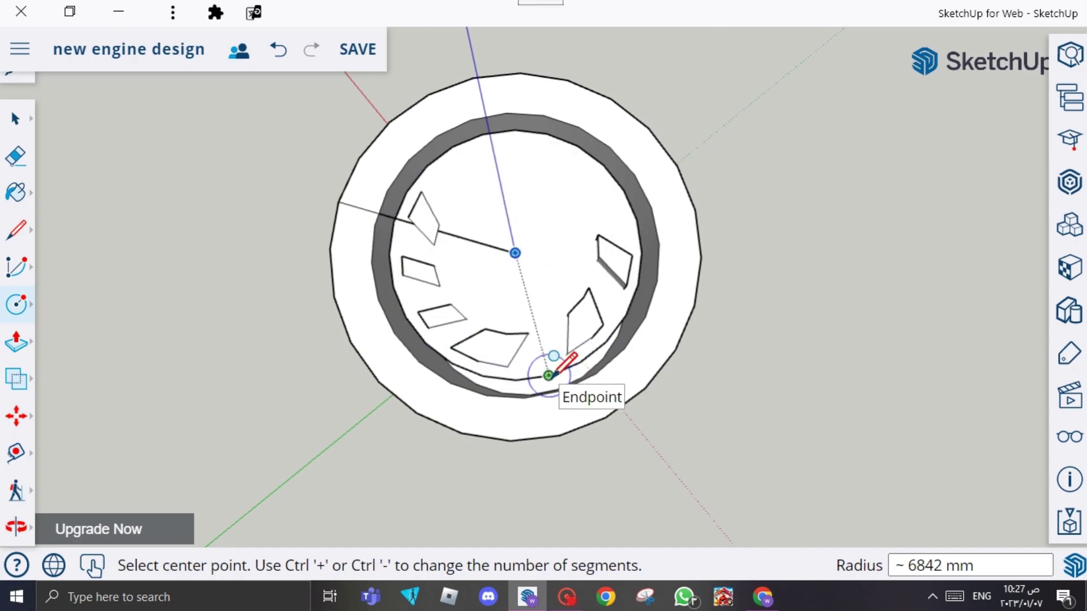
left_click(516, 253)
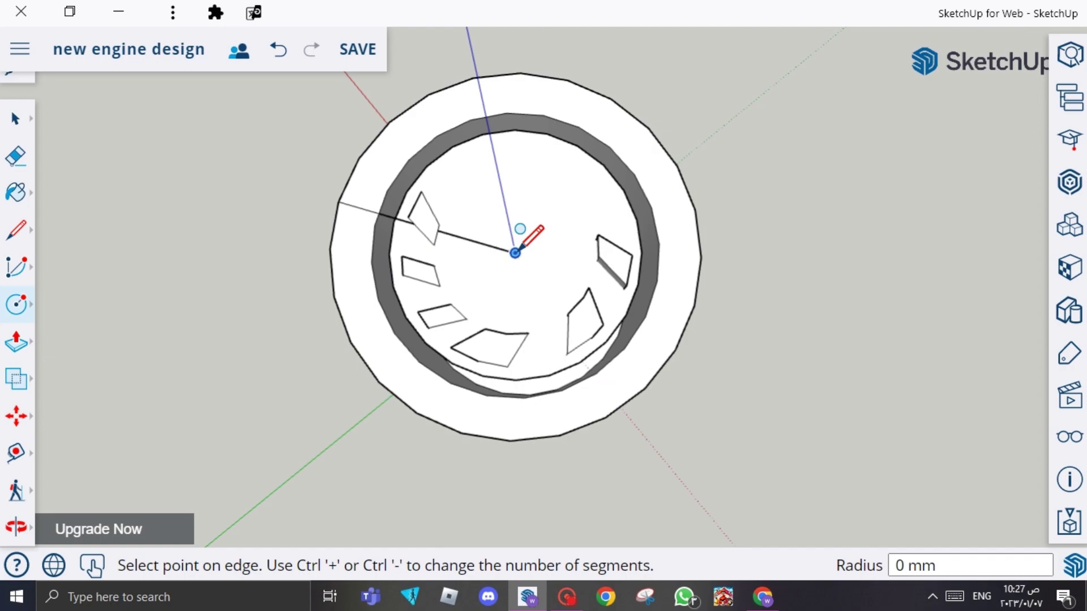
left_click(562, 388)
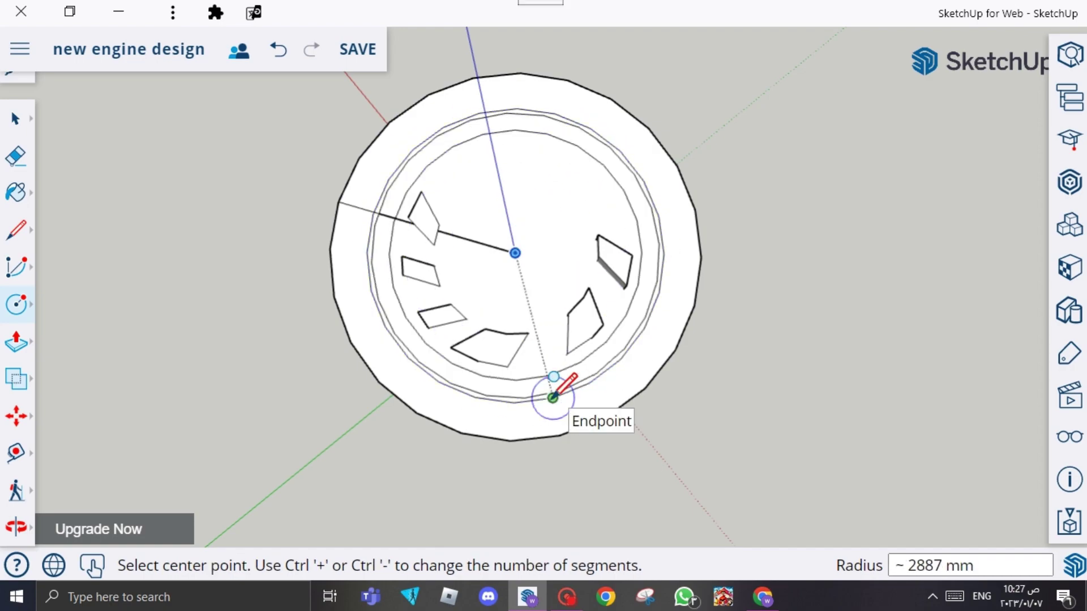
Step: Delete the inner circular face to uncover the blade prisms
left_click(16, 117)
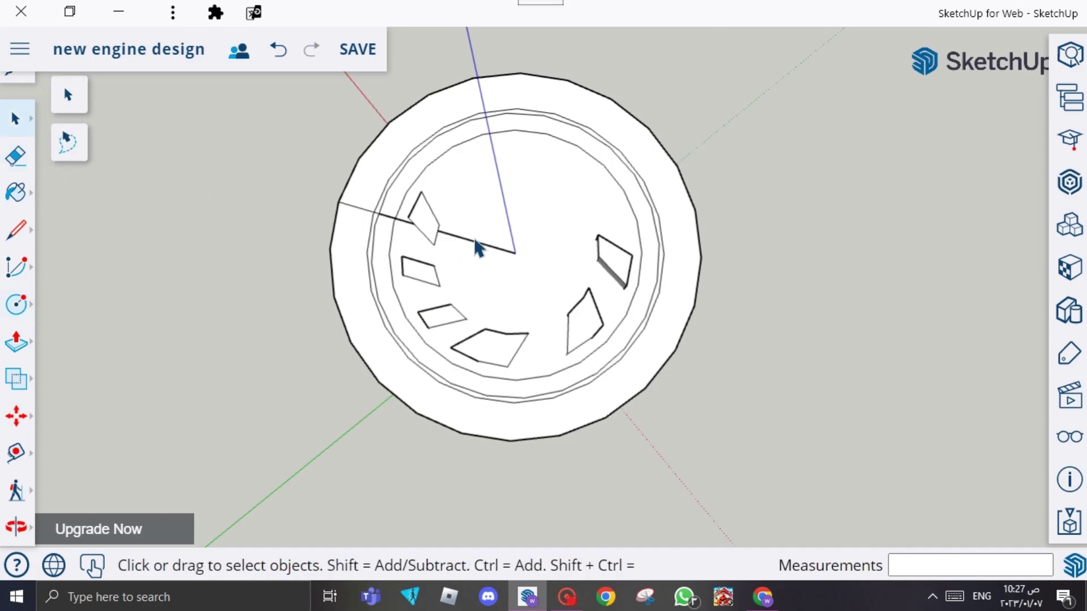
left_click(537, 259)
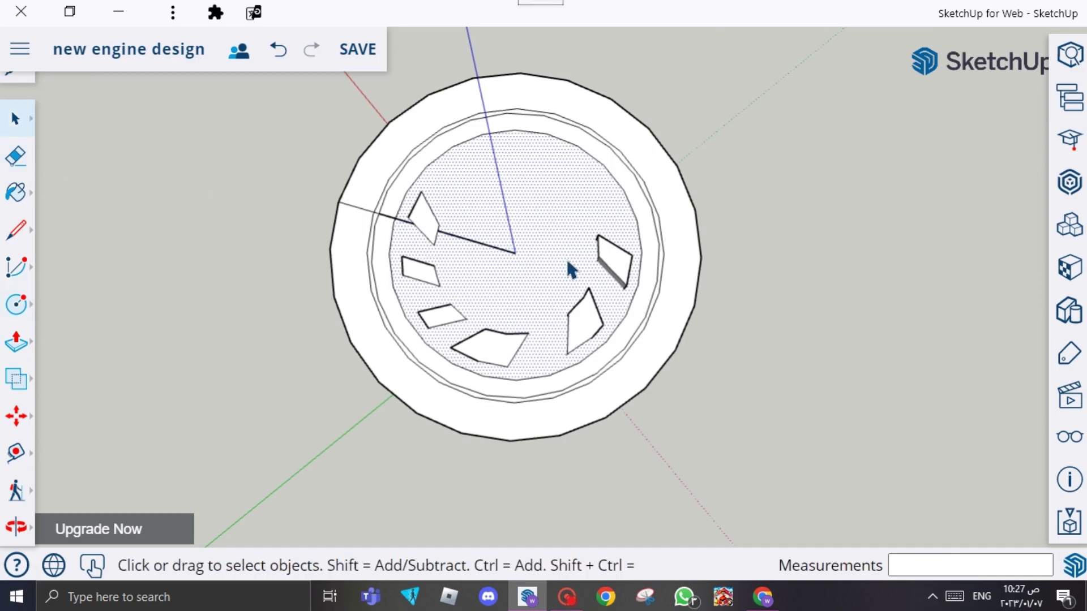
key("Delete")
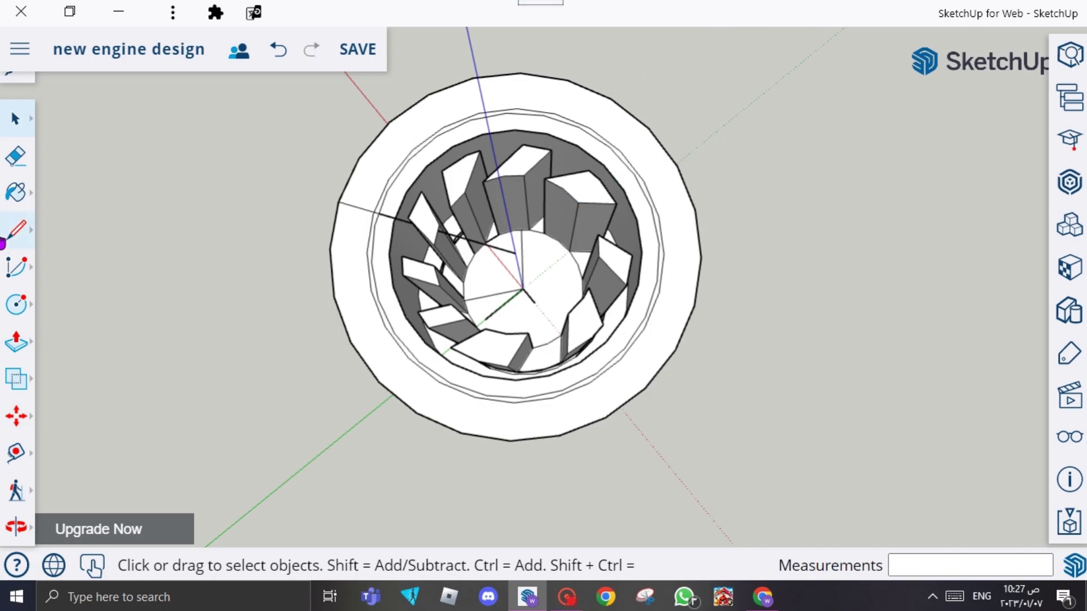
Step: Push down the top faces of the two tallest blade prisms, lowering the left one by 1074 mm
left_click(16, 527)
mouse_move(352, 286)
left_mouse_down()
mouse_move(444, 116)
mouse_move(635, 243)
mouse_move(830, 172)
left_mouse_up()
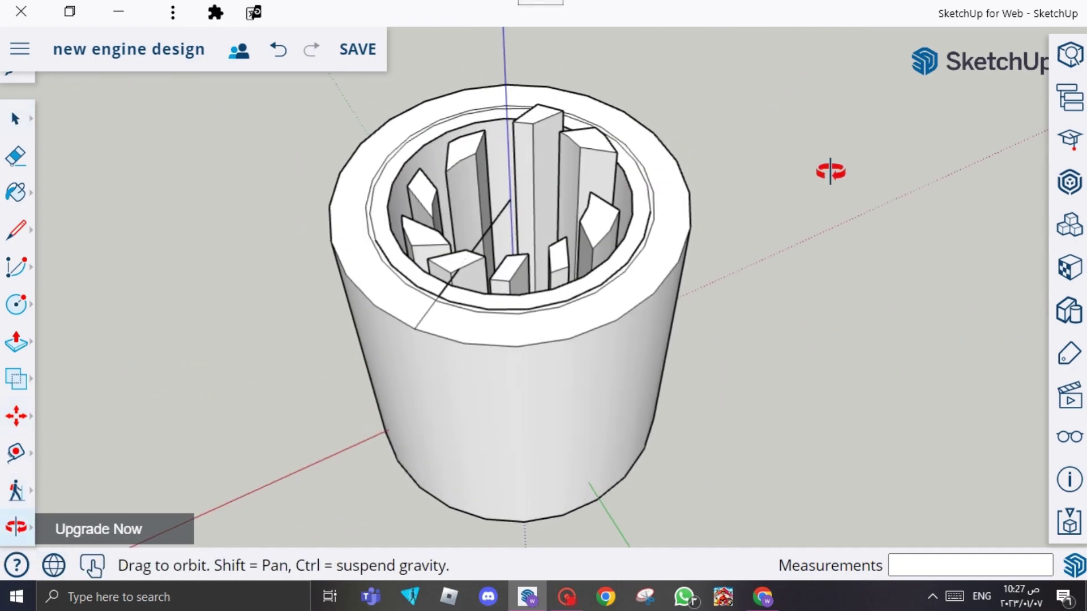
mouse_move(745, 197)
left_mouse_down()
mouse_move(891, 316)
mouse_move(925, 201)
left_mouse_up()
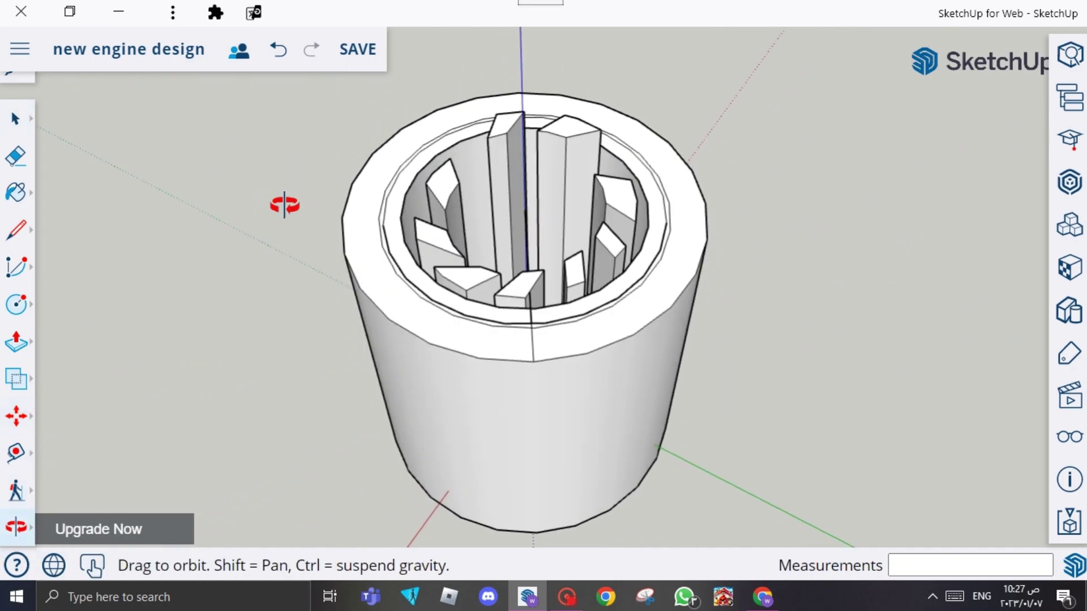
left_click(17, 341)
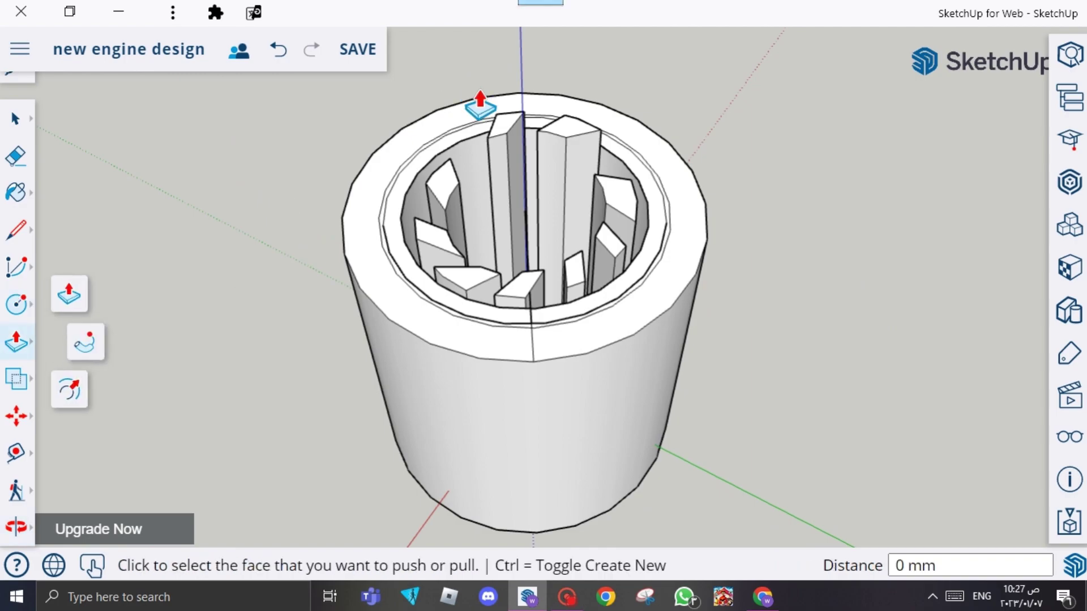
left_click(505, 132)
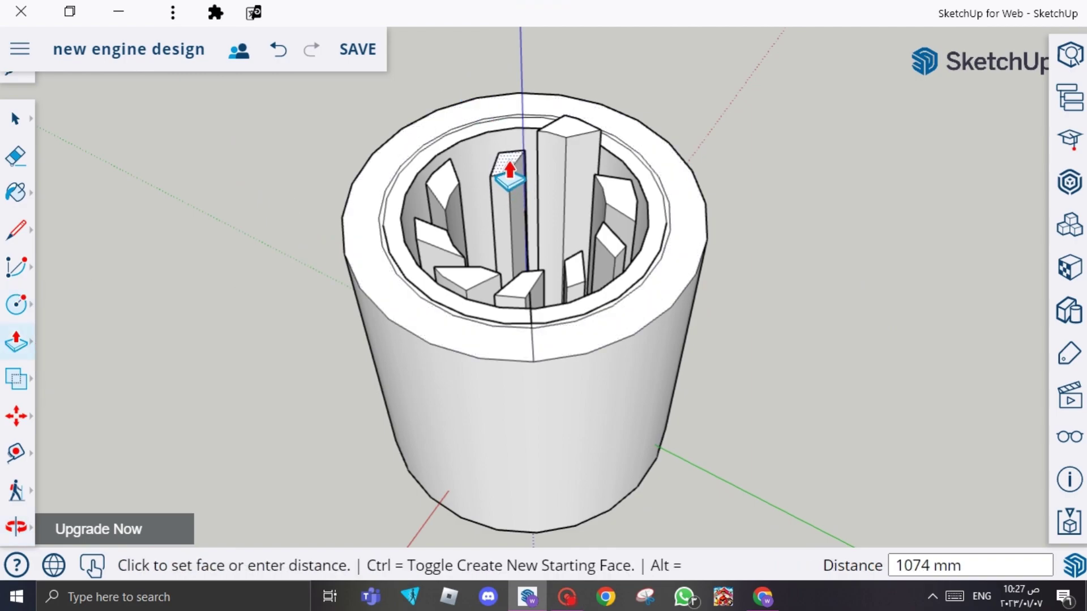
left_click(510, 170)
left_click(568, 132)
left_click(585, 174)
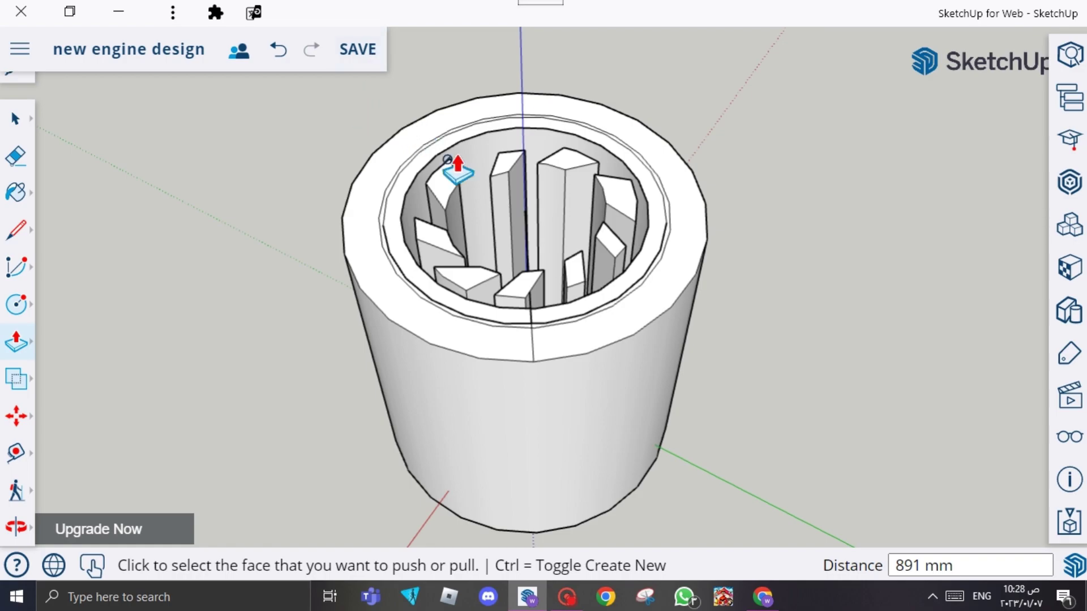
Step: Bring up the Captura recorder window from its taskbar icon
left_click(567, 597)
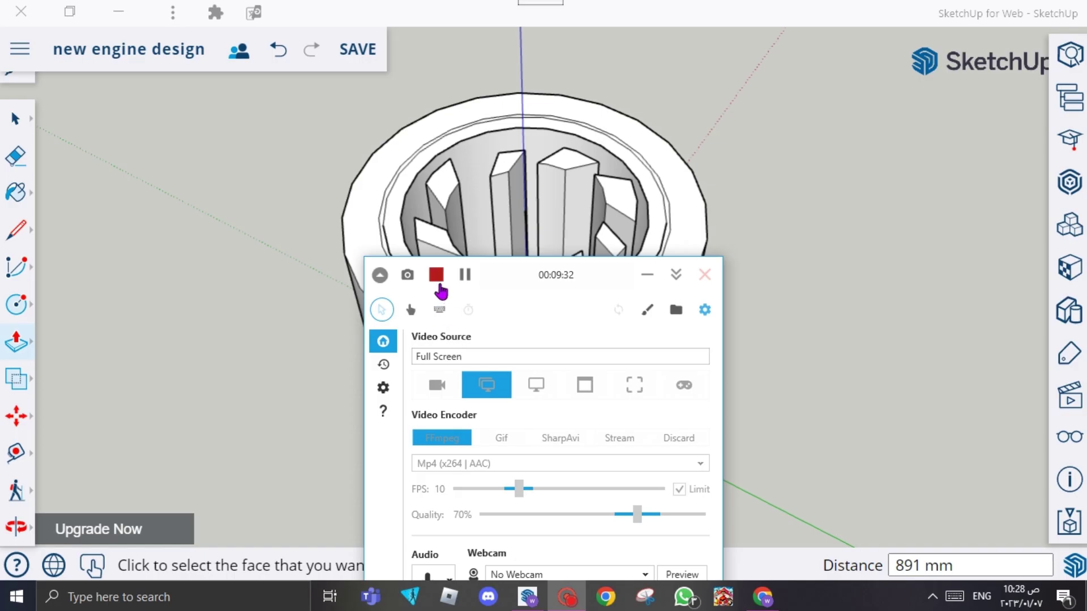